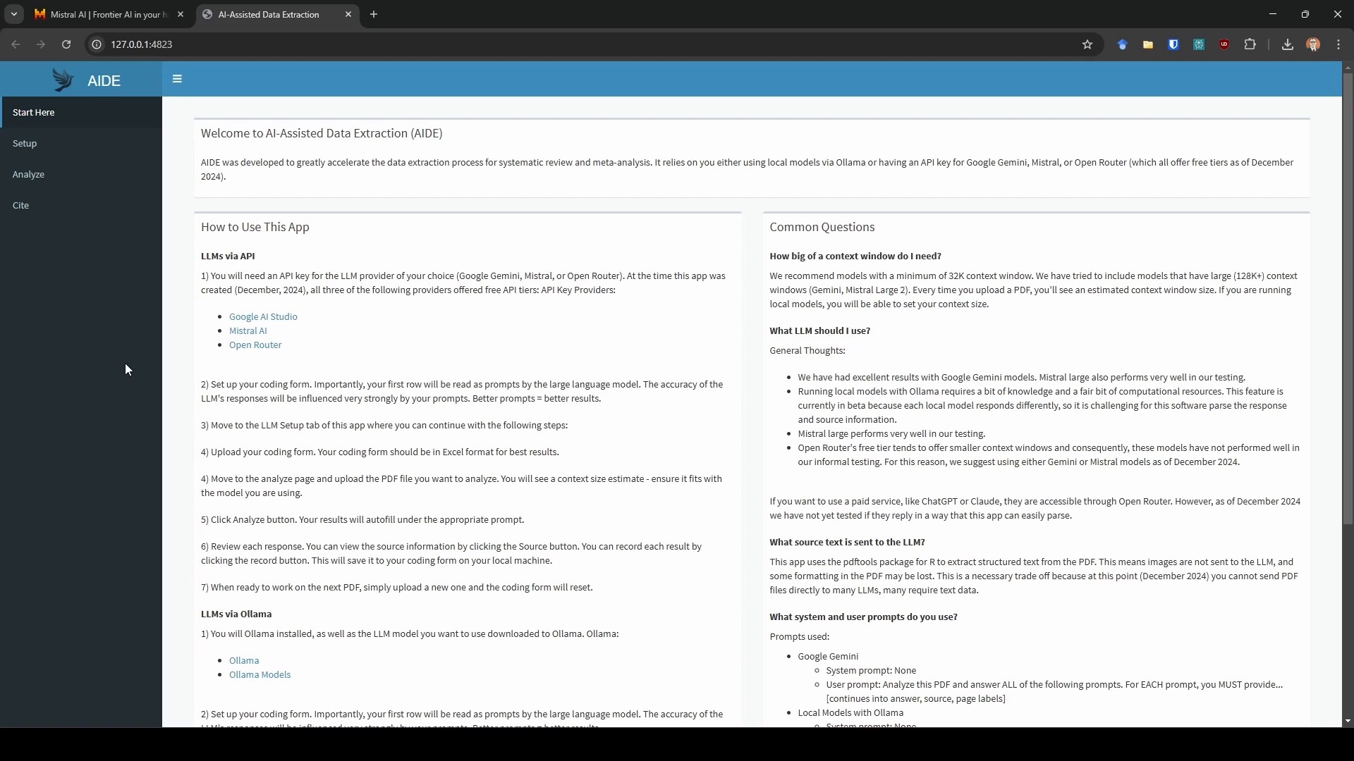
- Log in to the Mistral console and view the API keys page, then return to the data extraction app
click(106, 14)
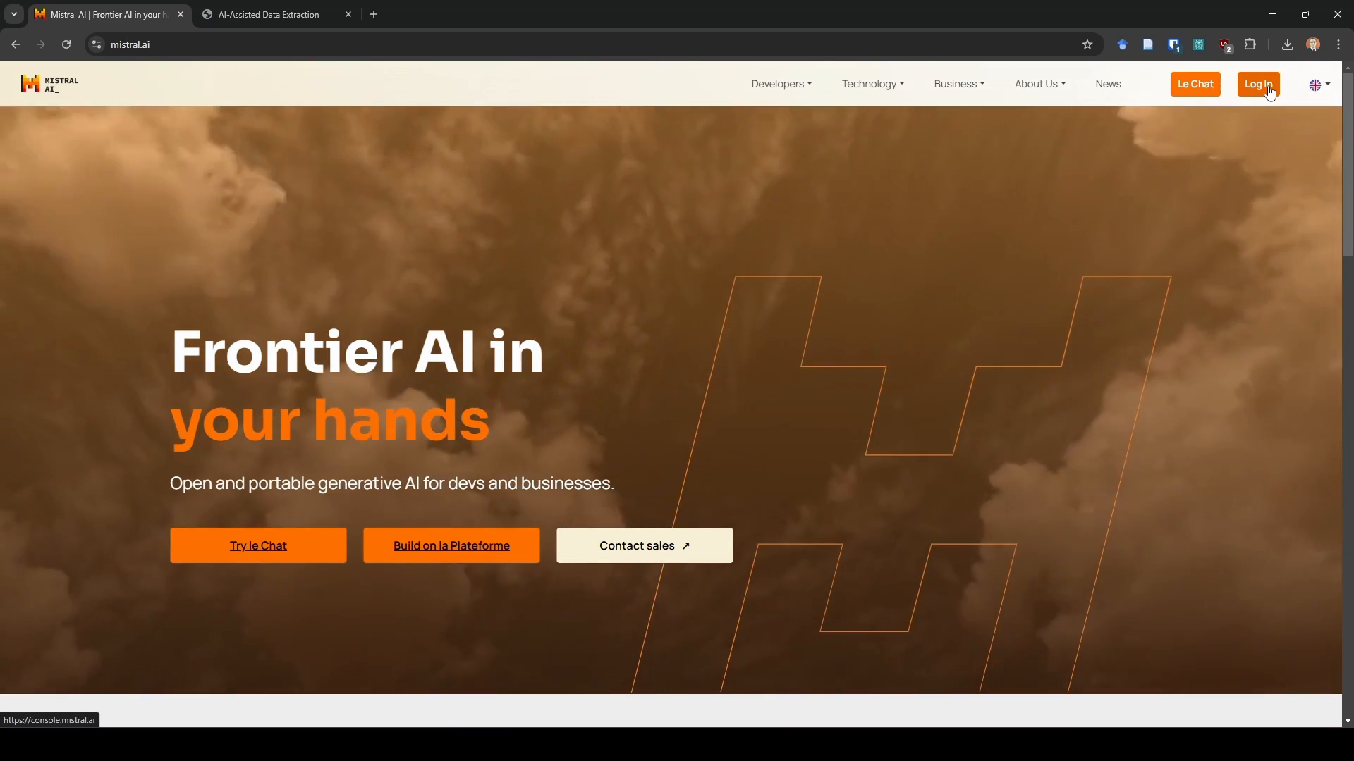
click(1259, 84)
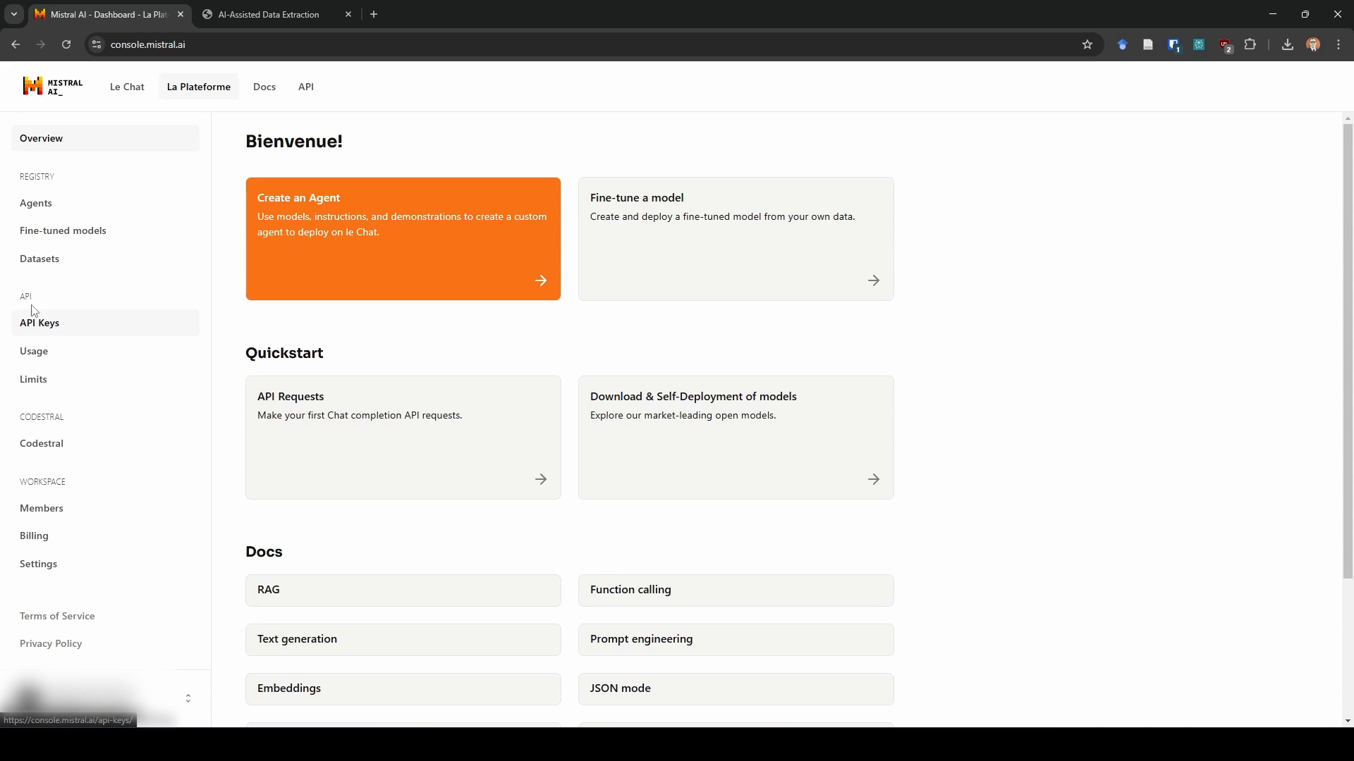
click(106, 327)
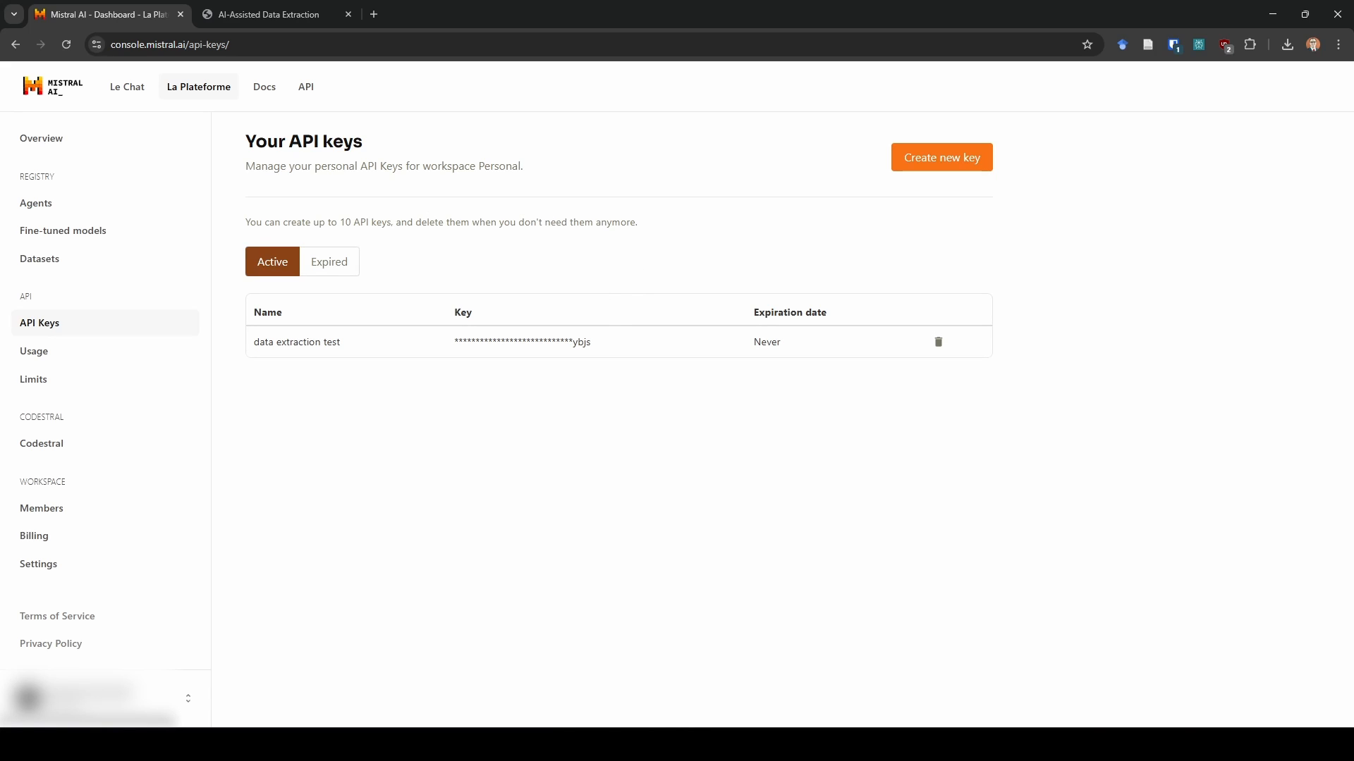
click(286, 14)
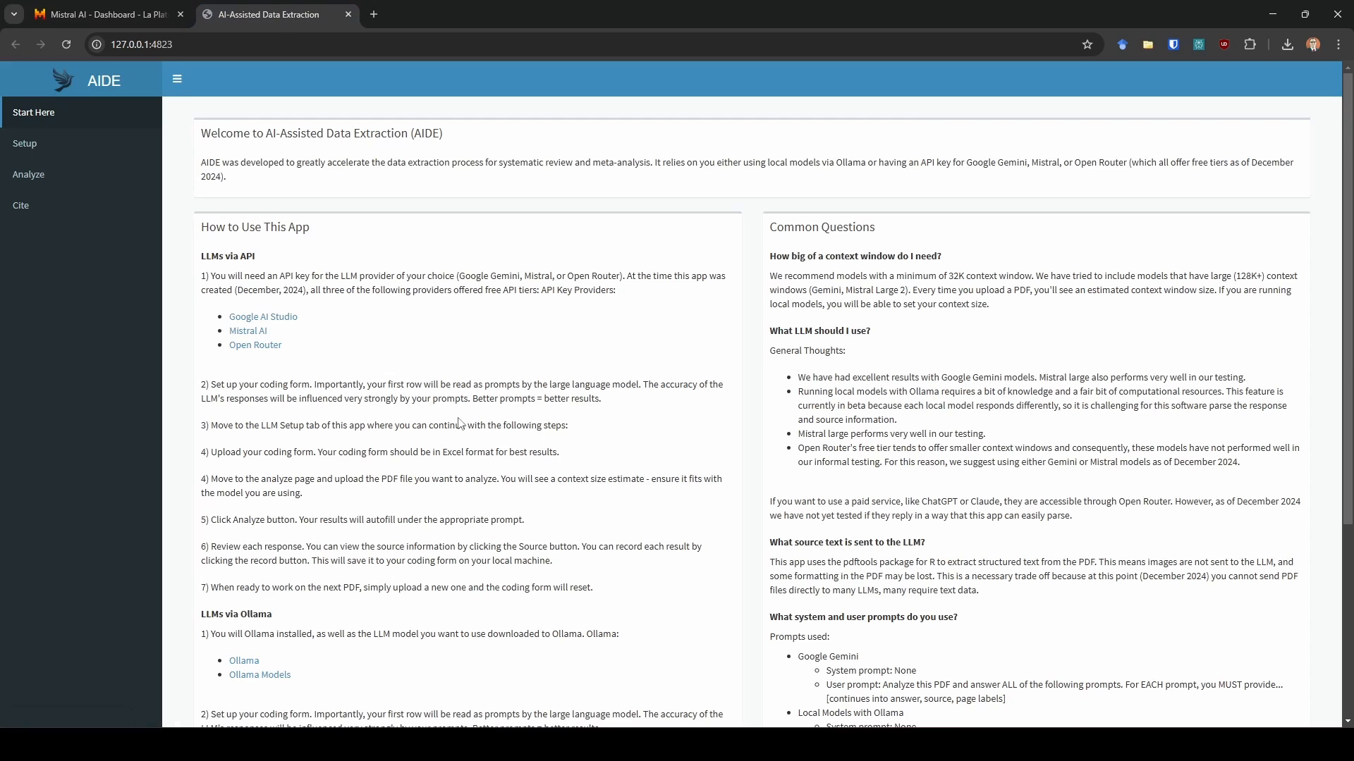
- In Setup, choose Mistral API as the LLM method and validate the entered API key
click(50, 151)
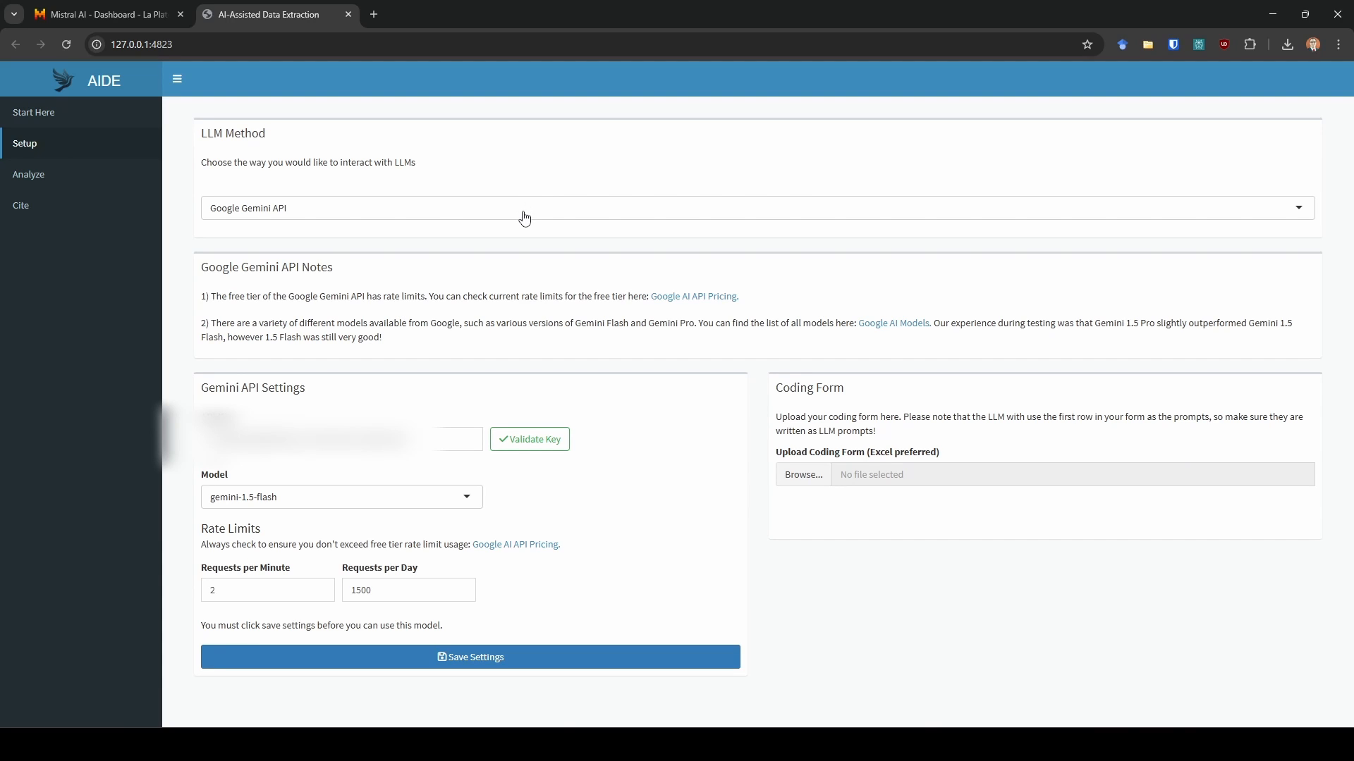
click(524, 213)
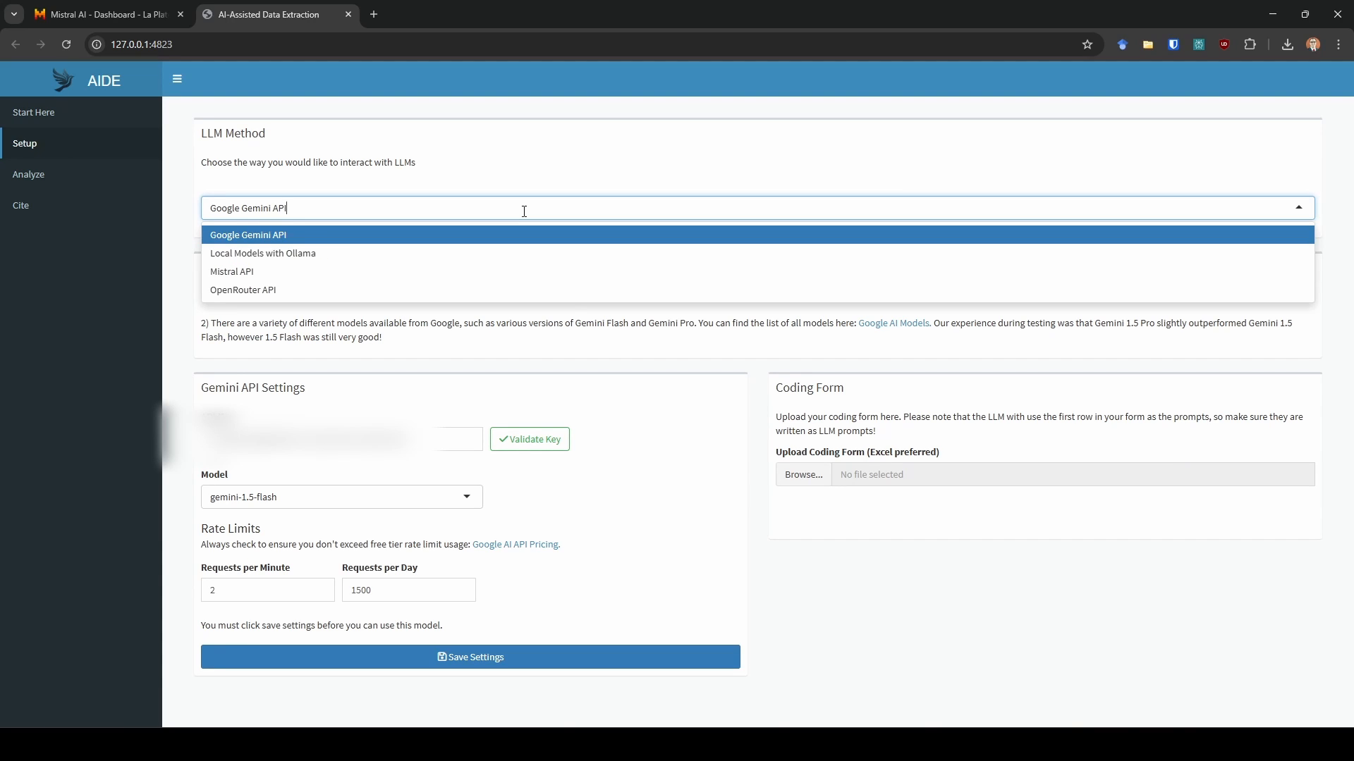
click(383, 272)
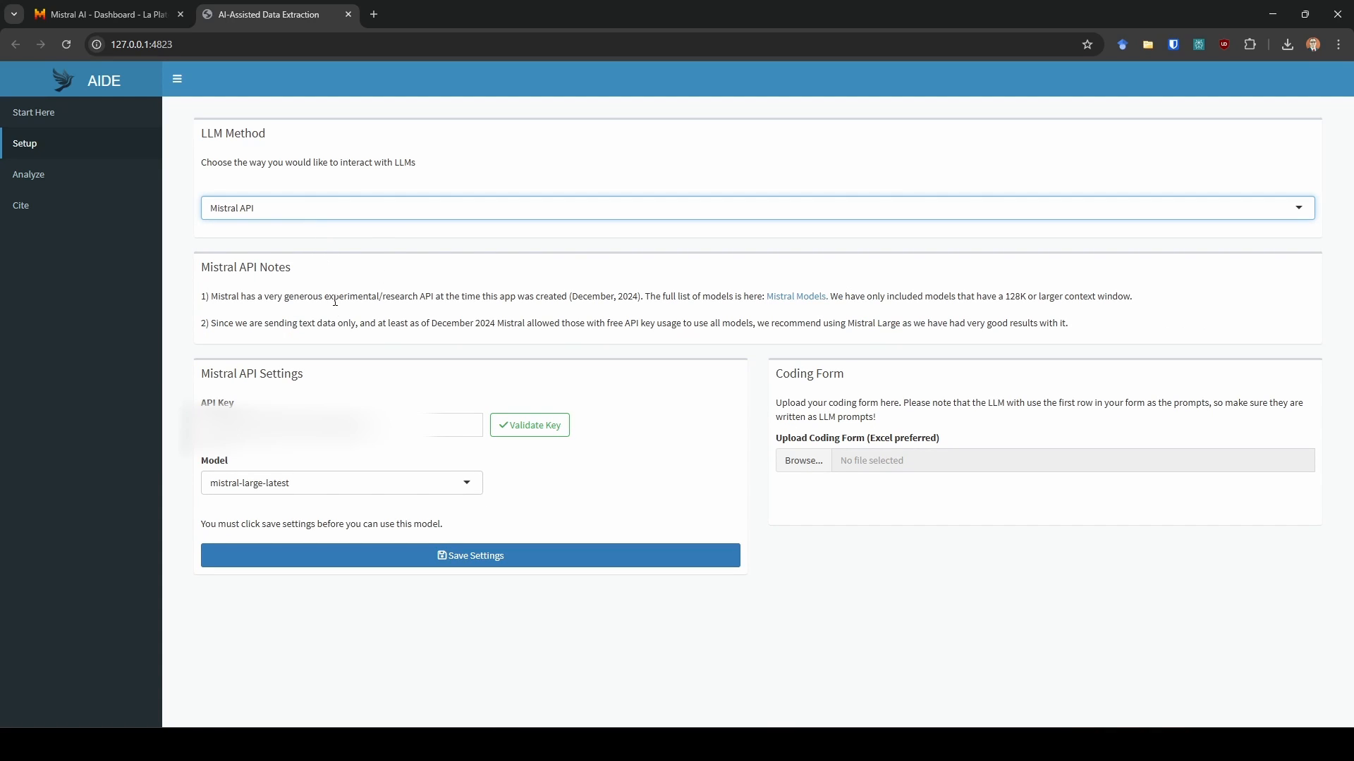
click(561, 427)
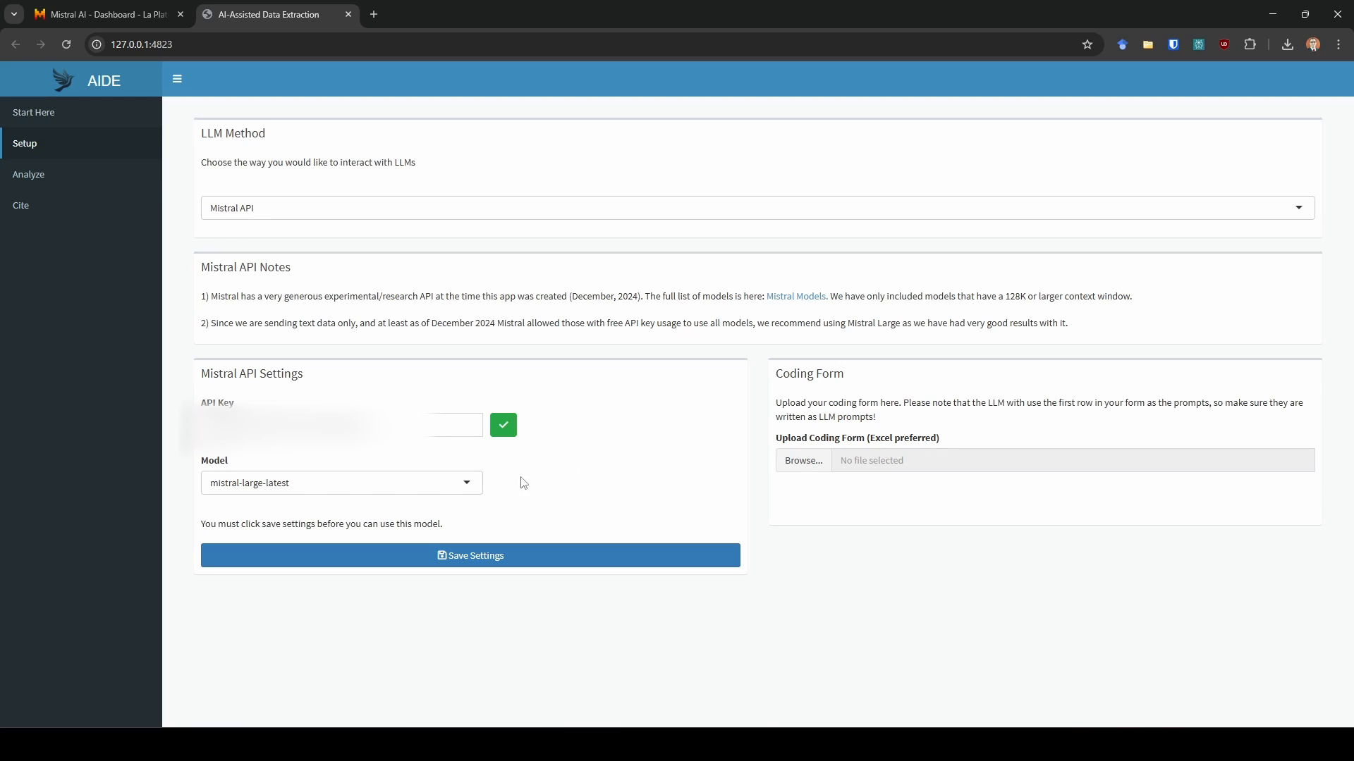
- Select mistral-large-latest as the model and save the Mistral API settings
click(466, 486)
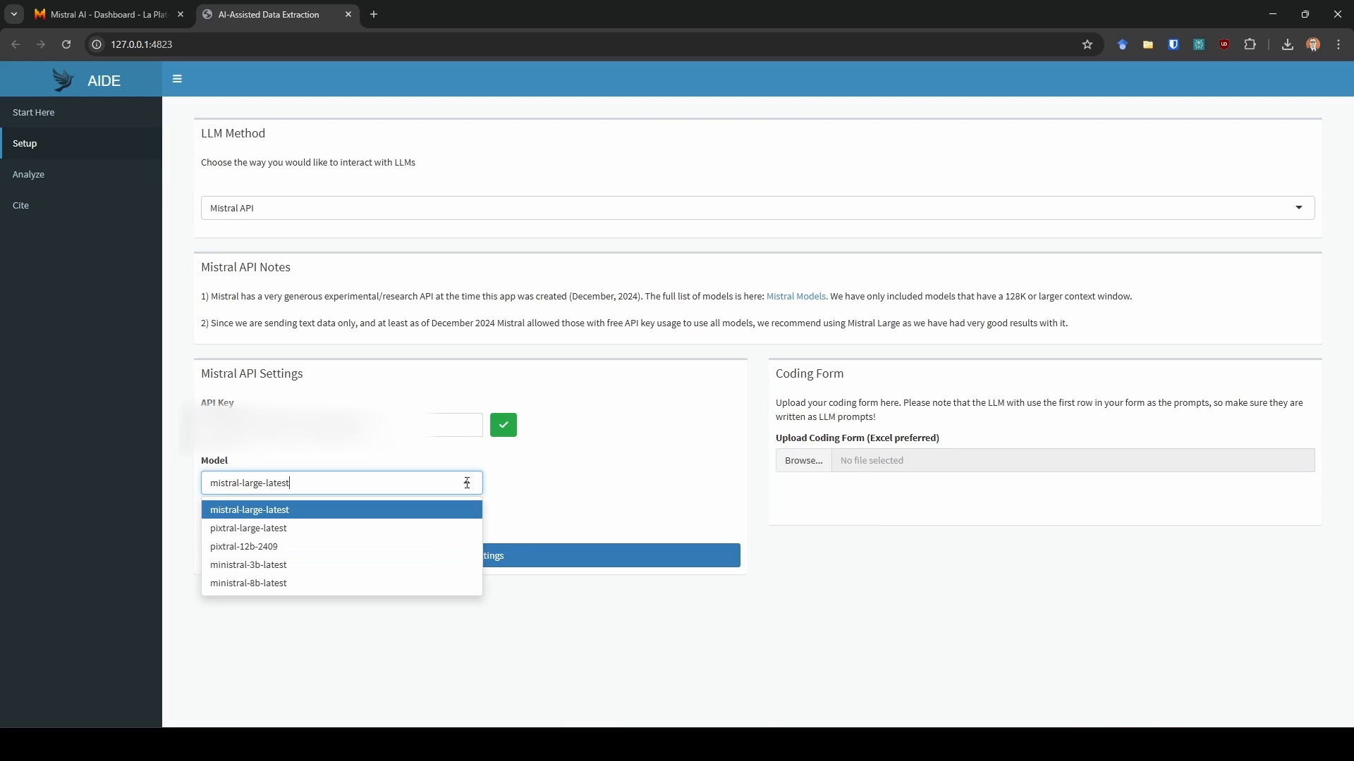
click(428, 514)
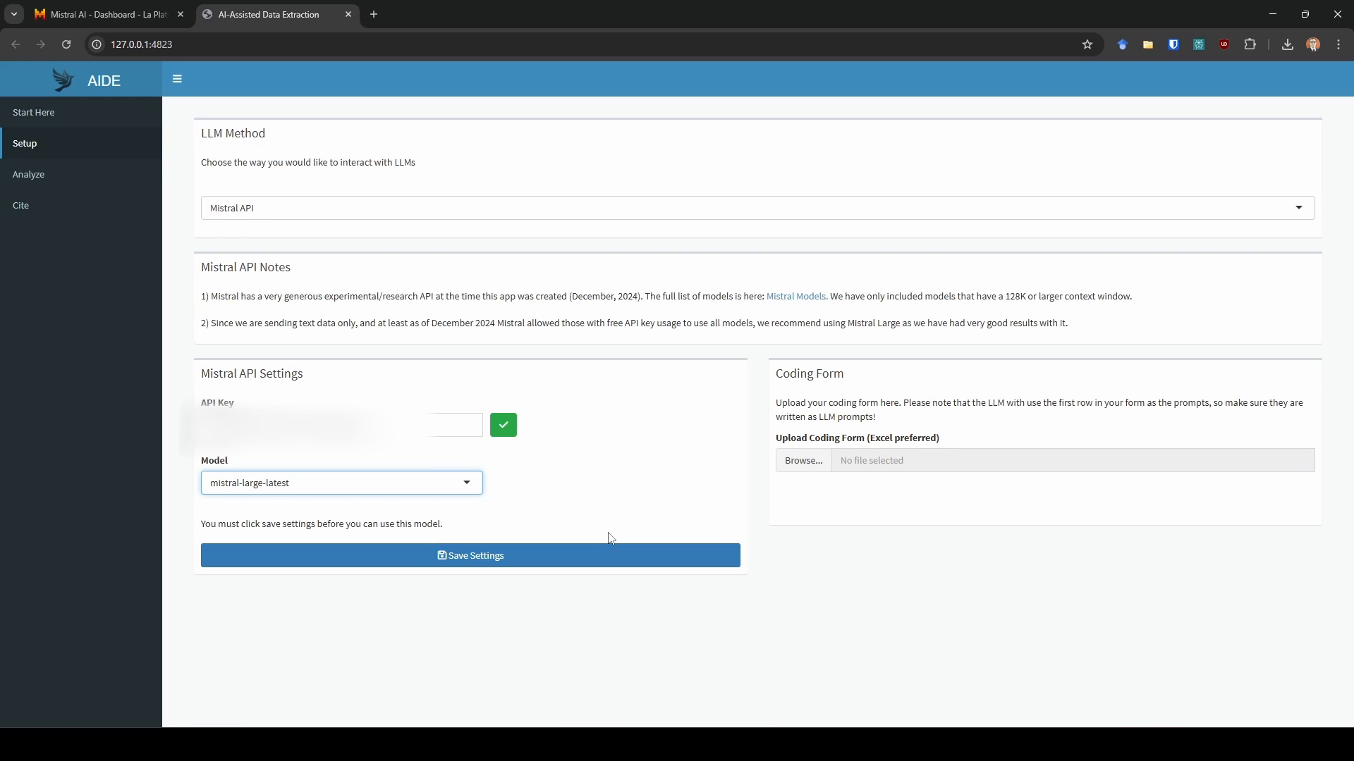
click(485, 563)
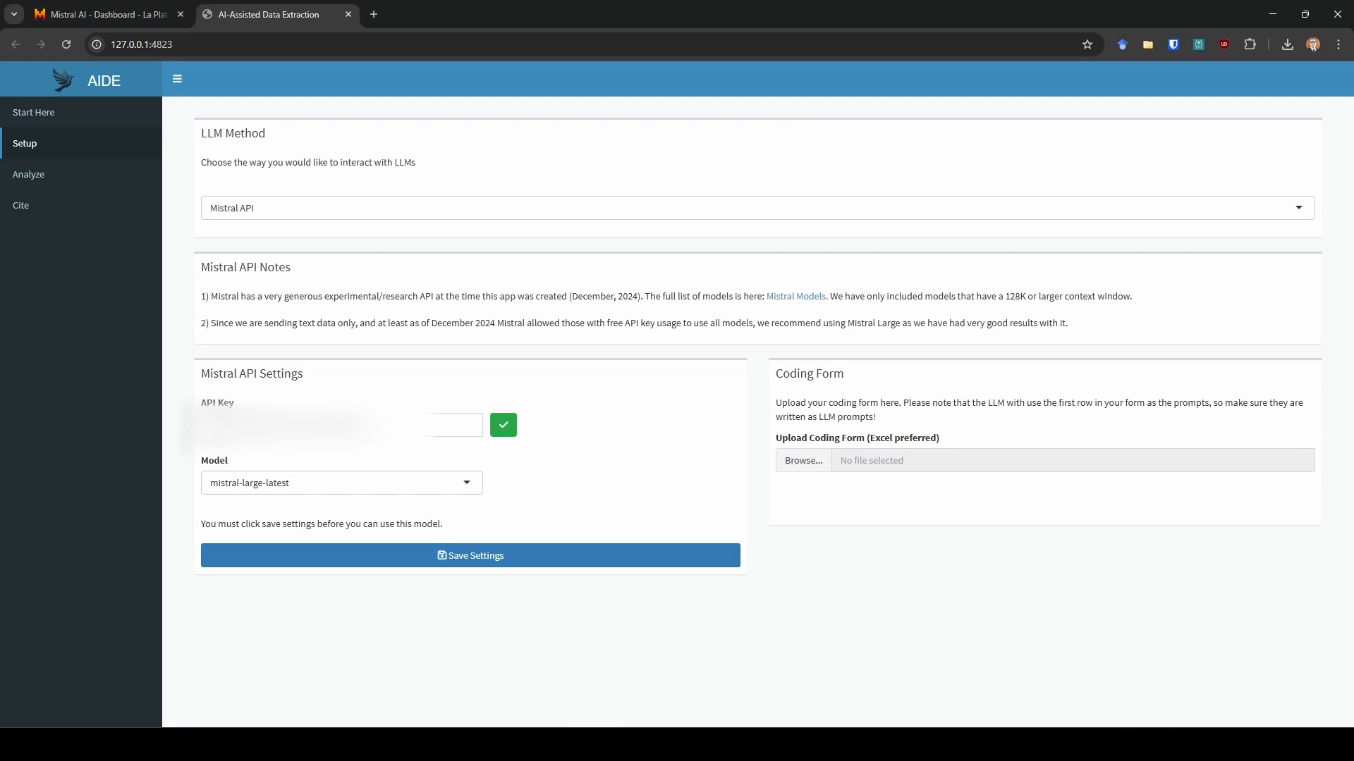
- Switch to Excel and examine the response rows of the coding form spreadsheet
key(alt+Tab)
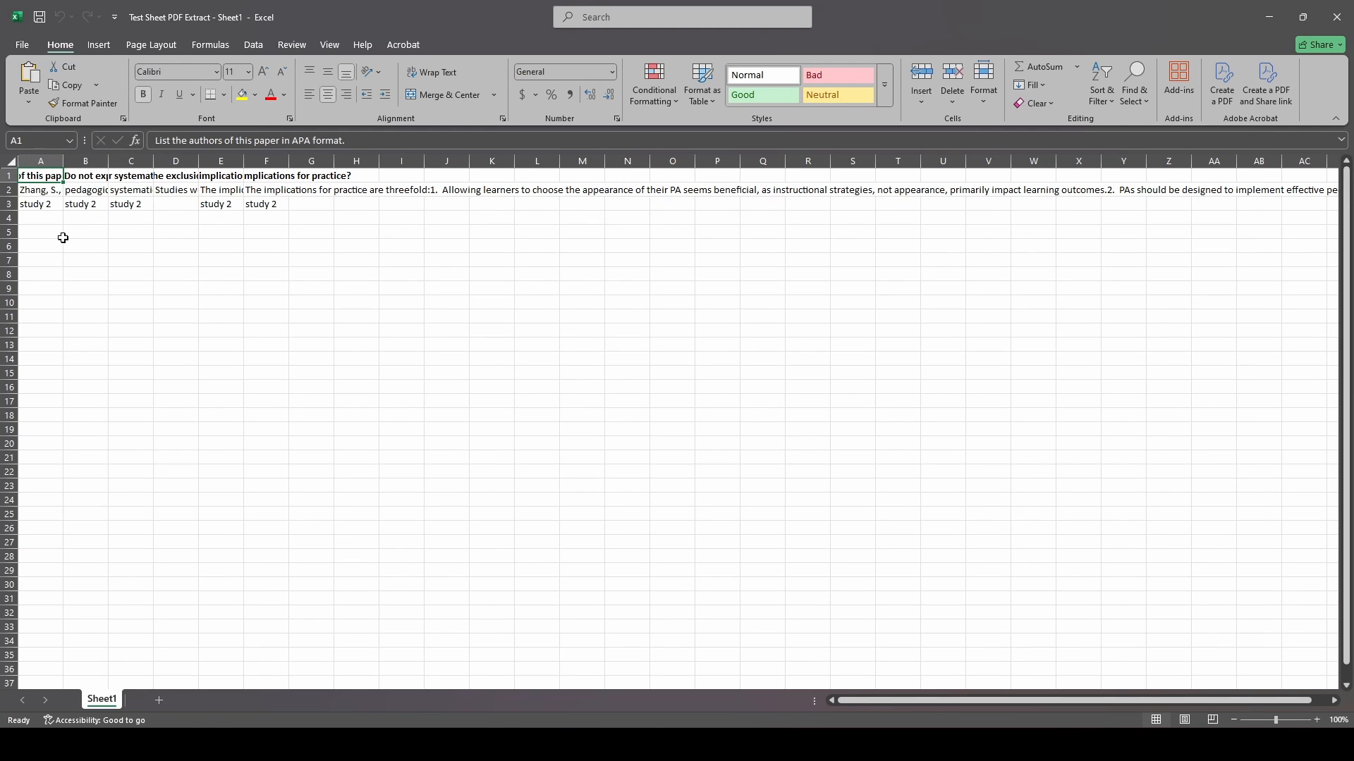
drag(37, 190, 402, 233)
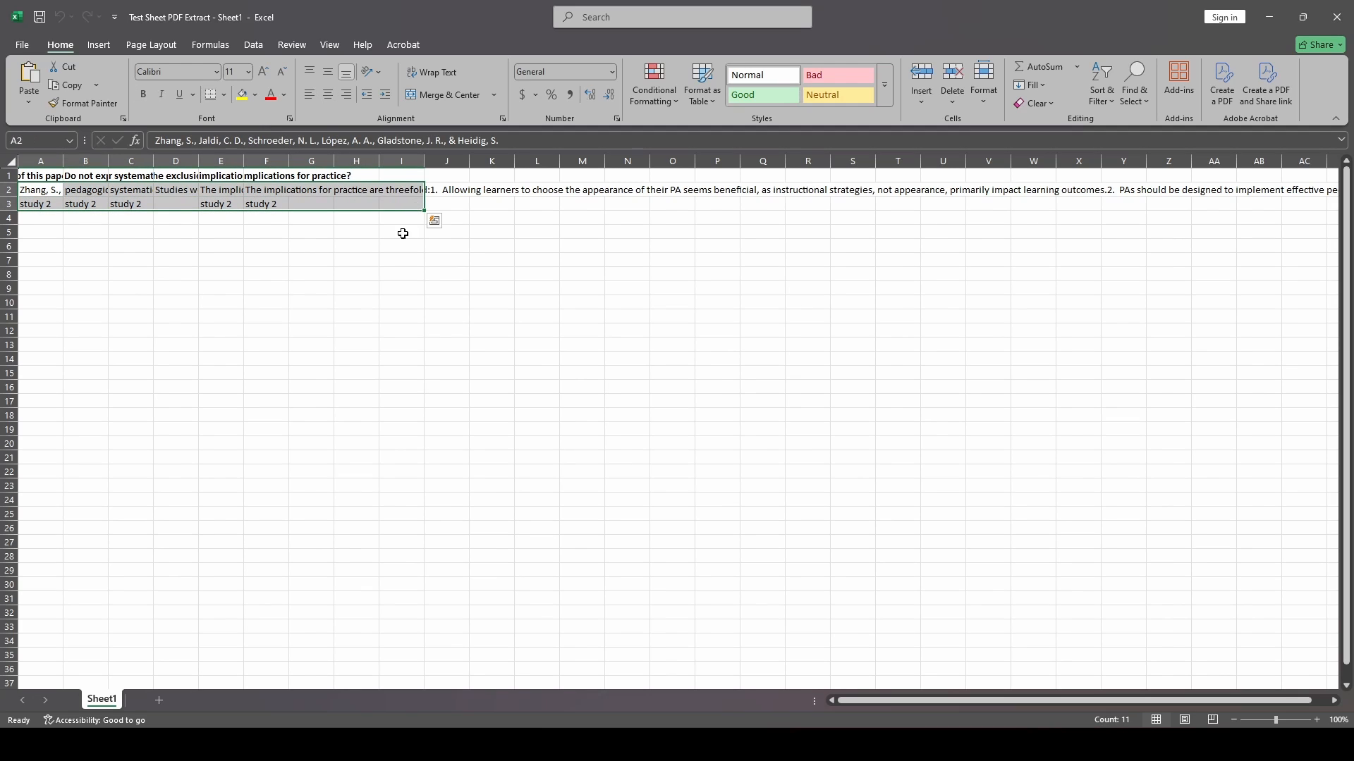
click(400, 244)
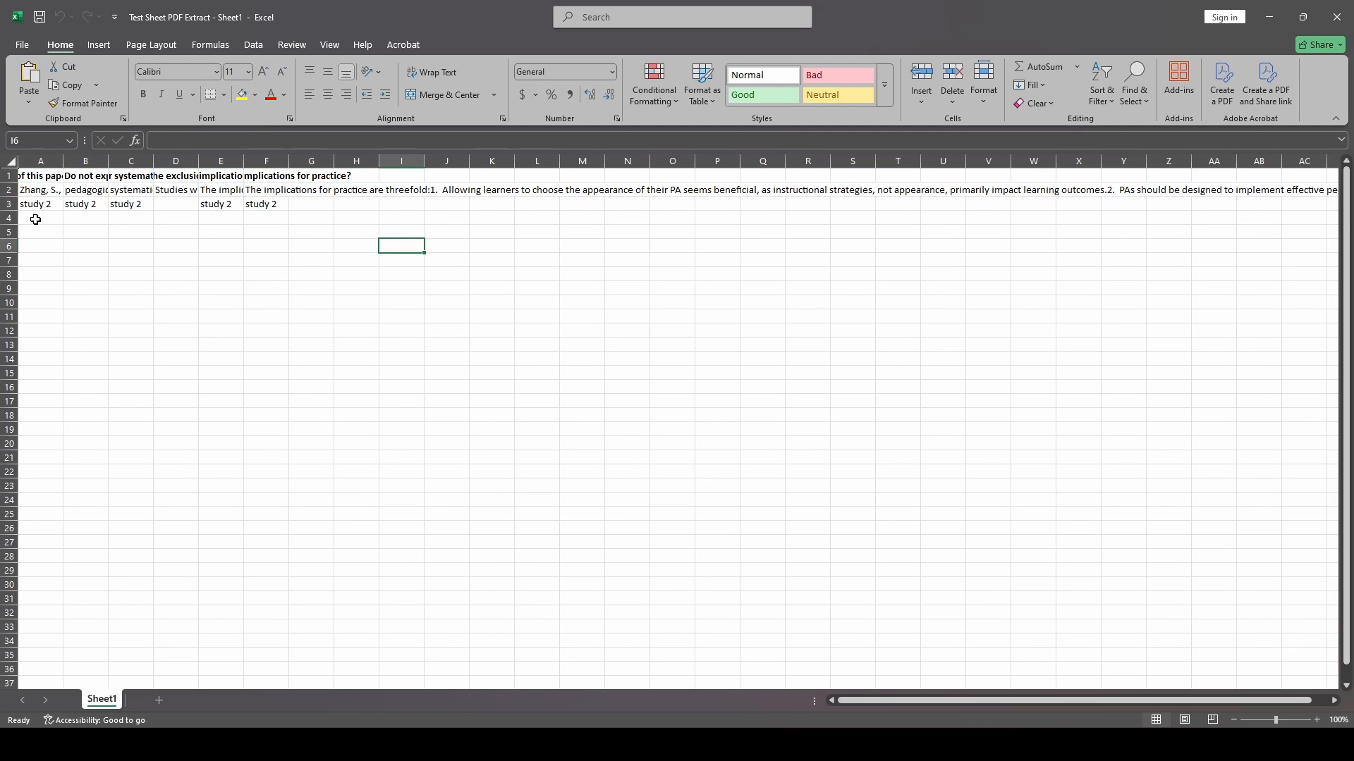
drag(35, 219, 515, 221)
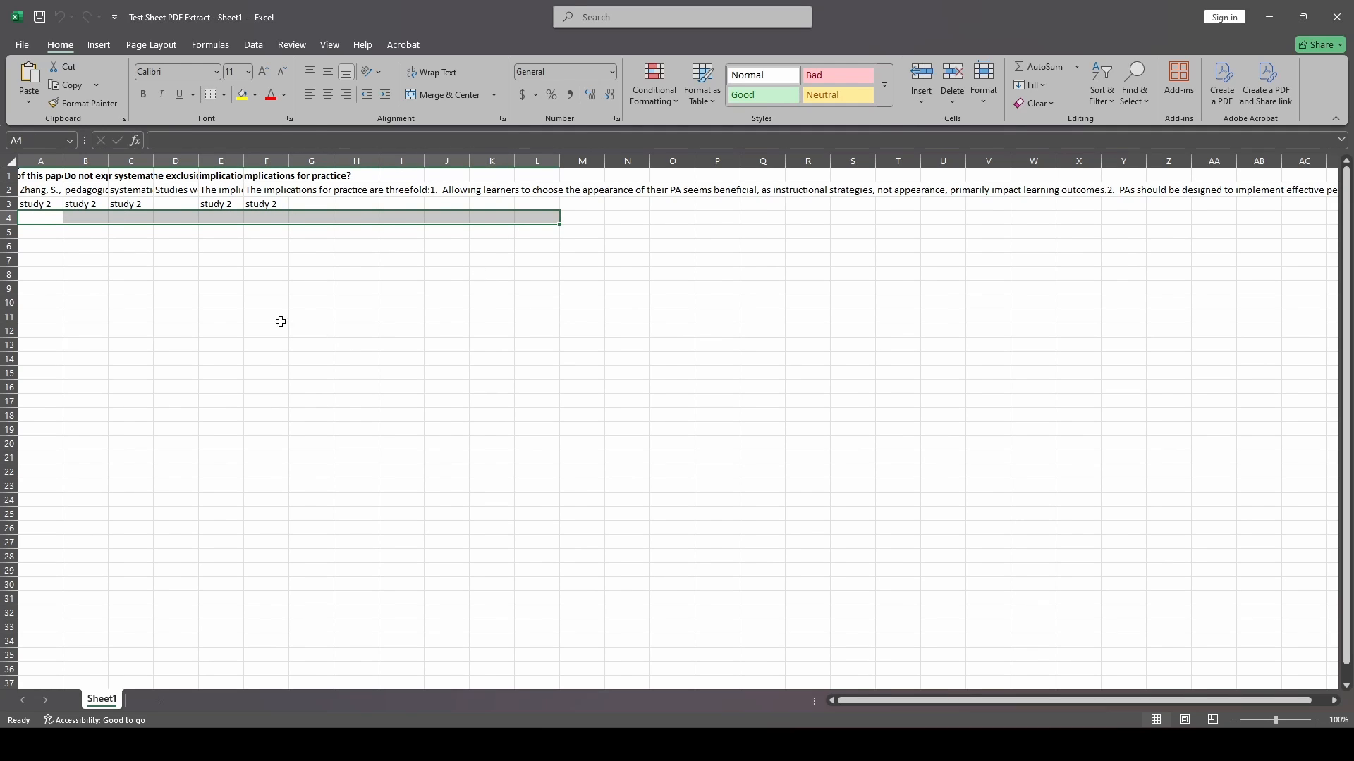
- Read each prompt in the header row across columns A to F, then return to the browser
click(51, 176)
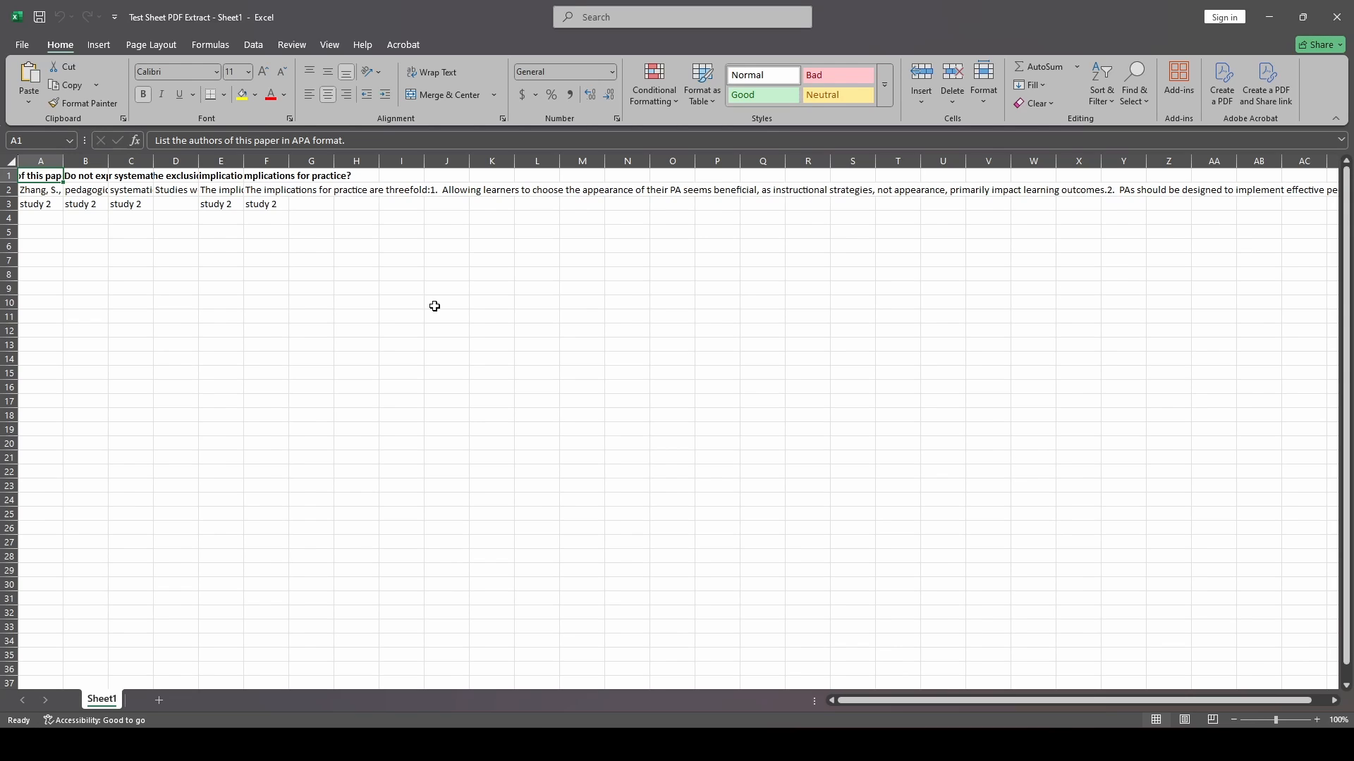
key(Right)
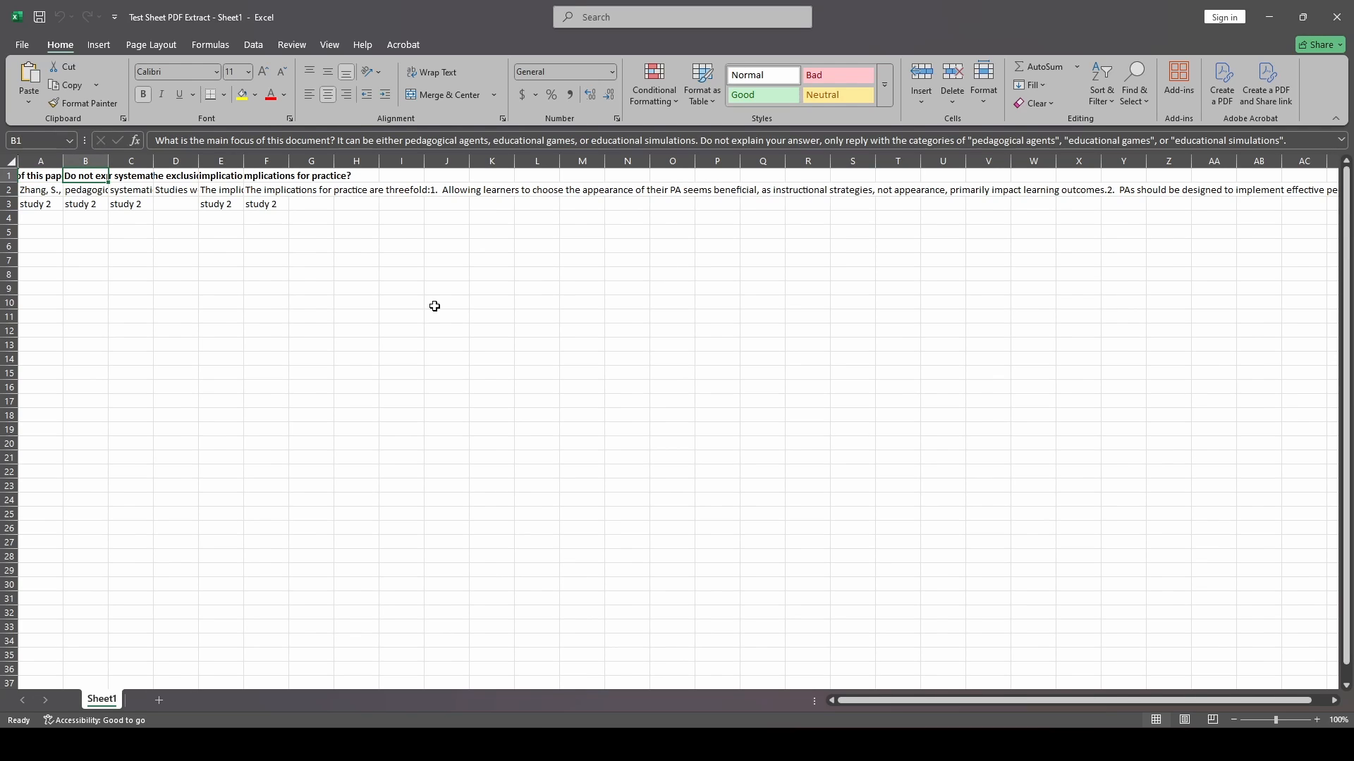
key(Right)
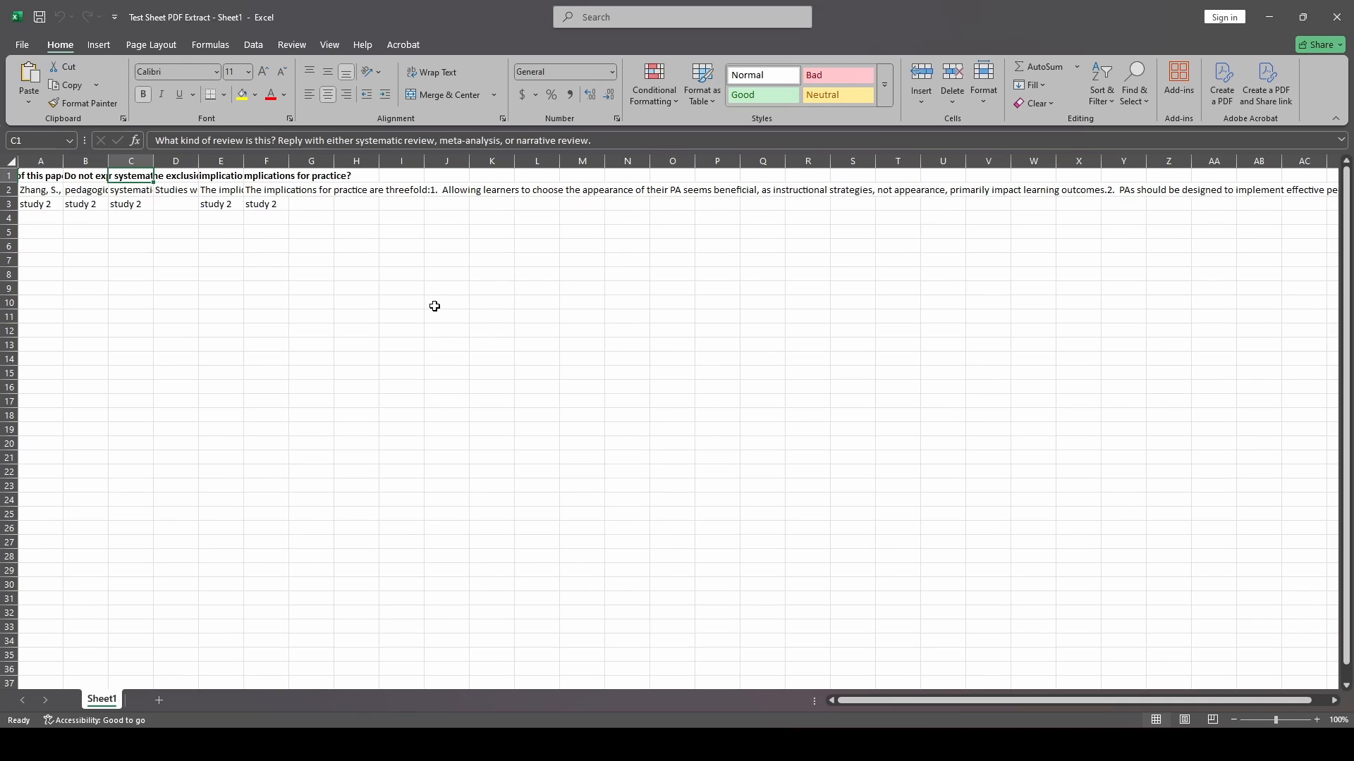
key(Right)
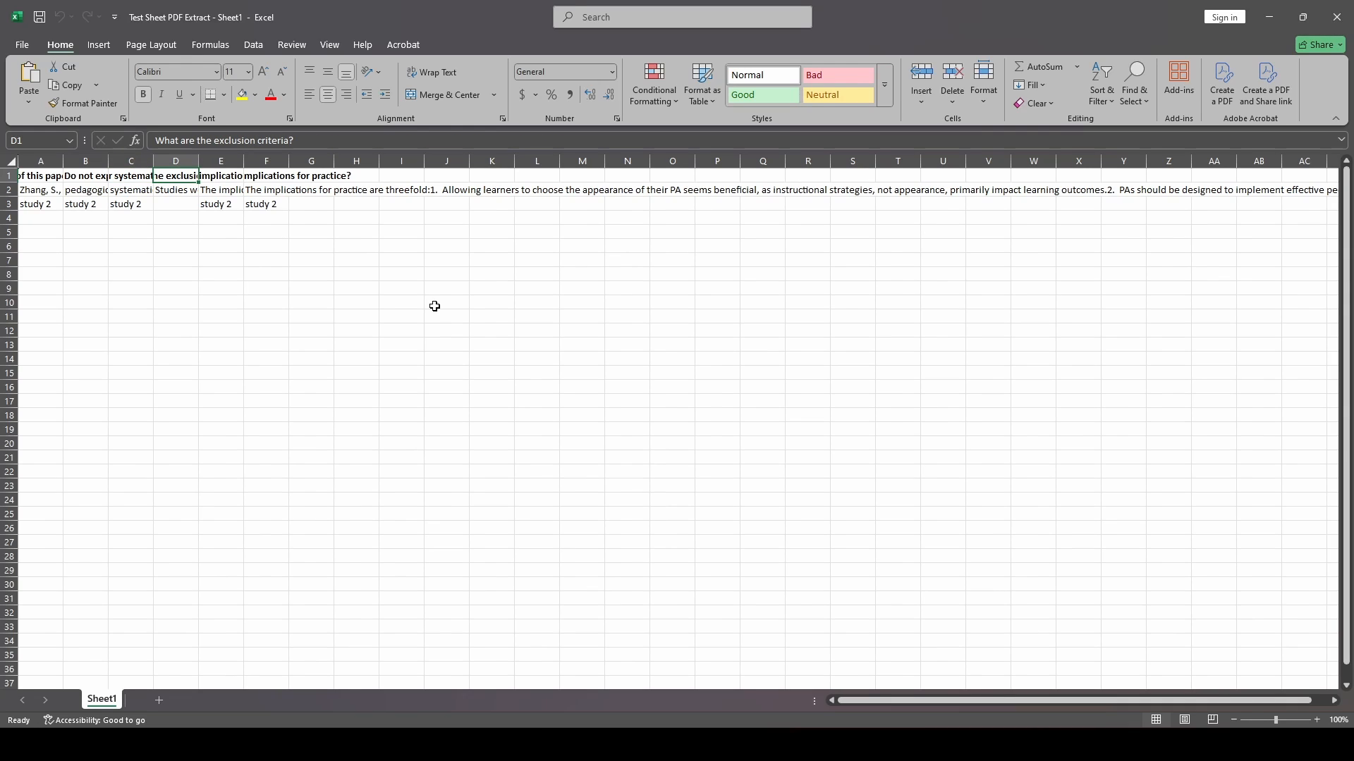
key(Right)
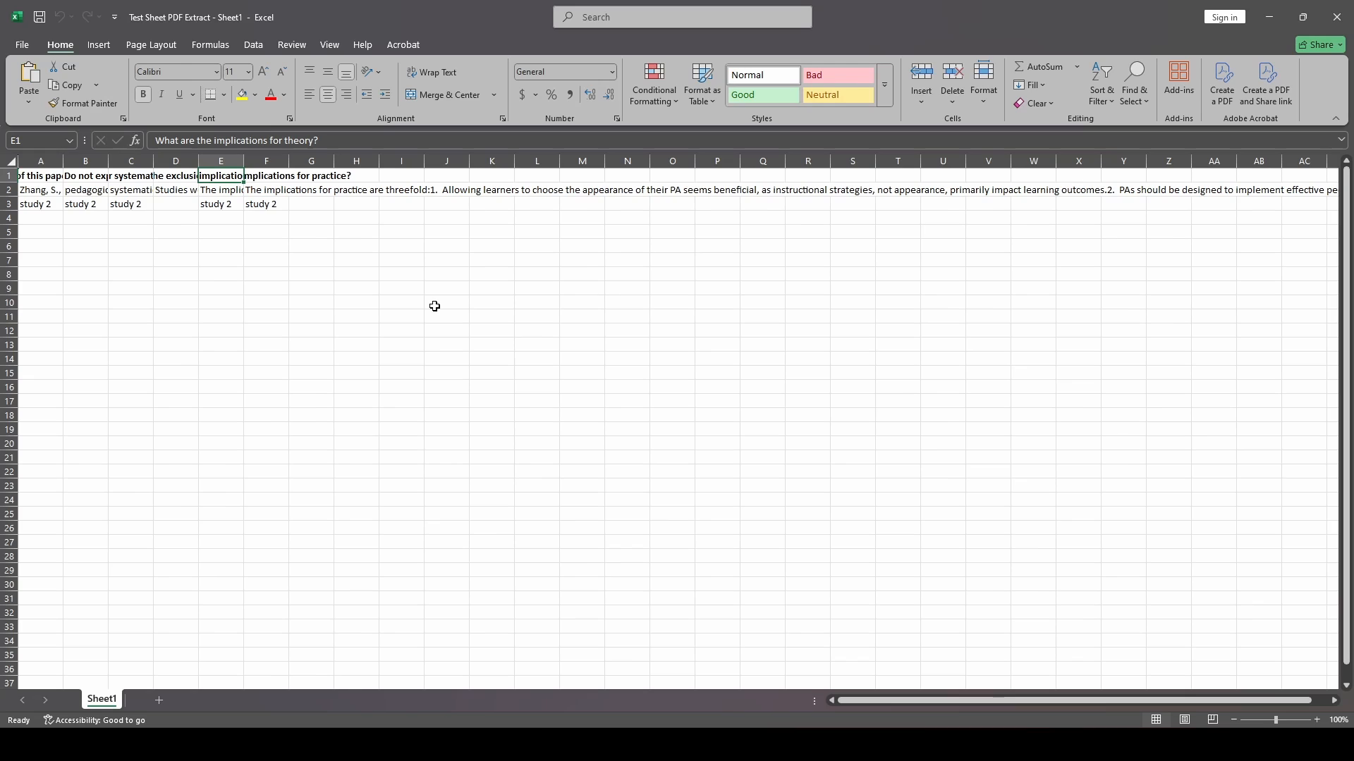
key(Right)
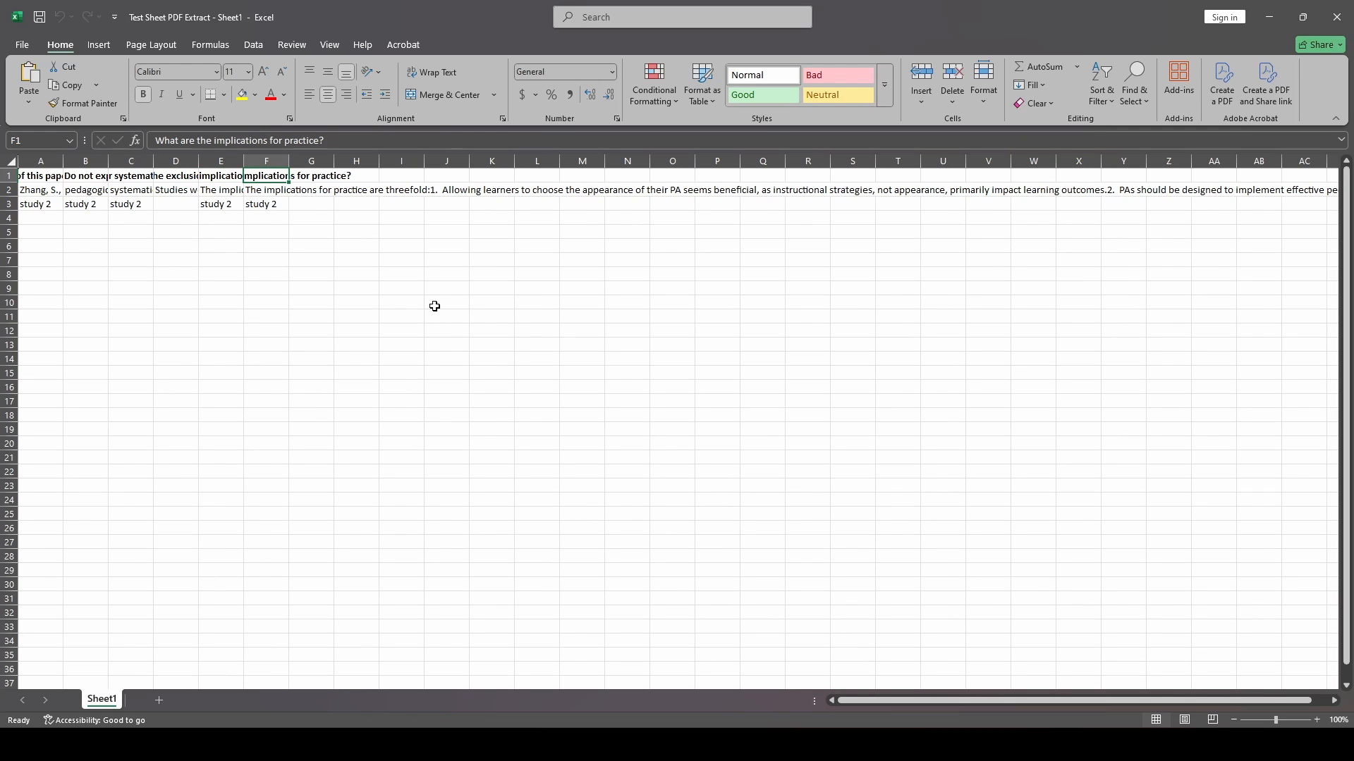
key(Left)
key(Left)
key(Left)
key(Left)
key(Left)
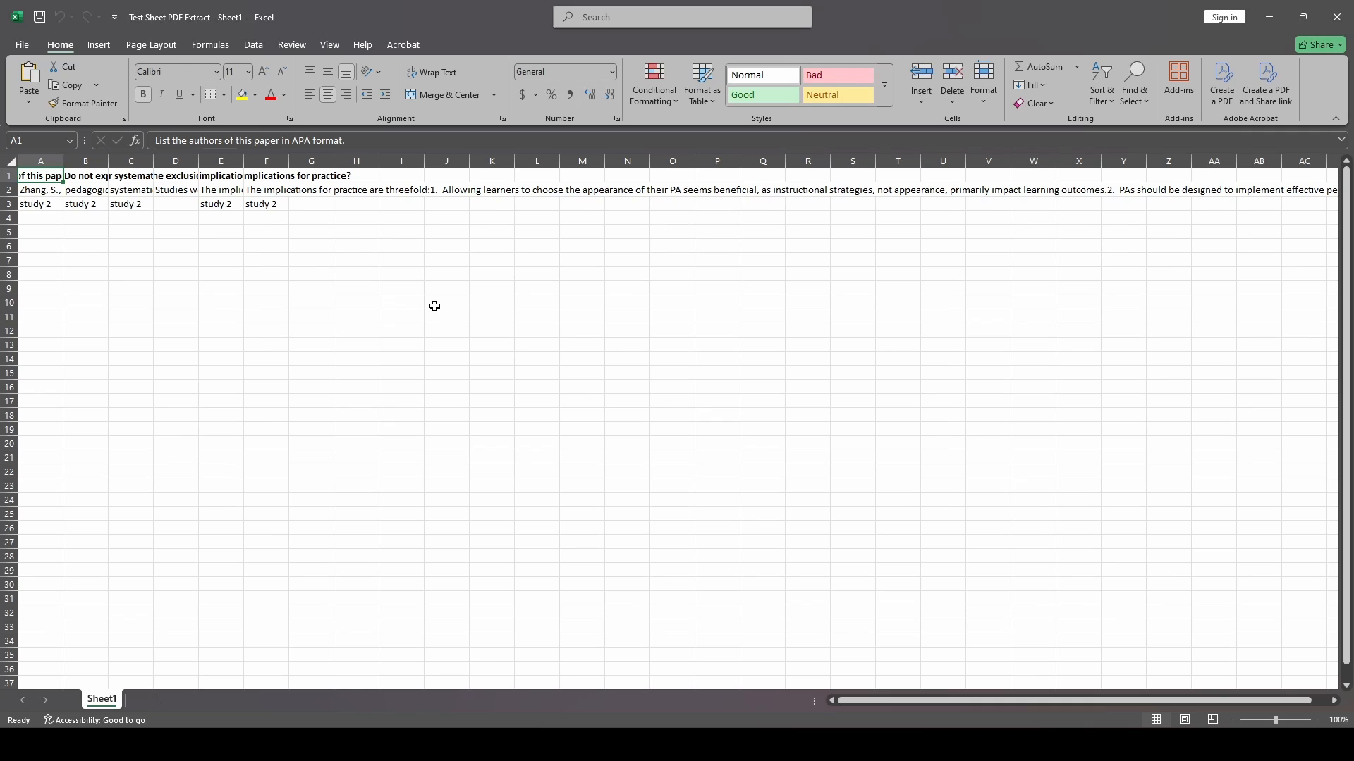
key(Right)
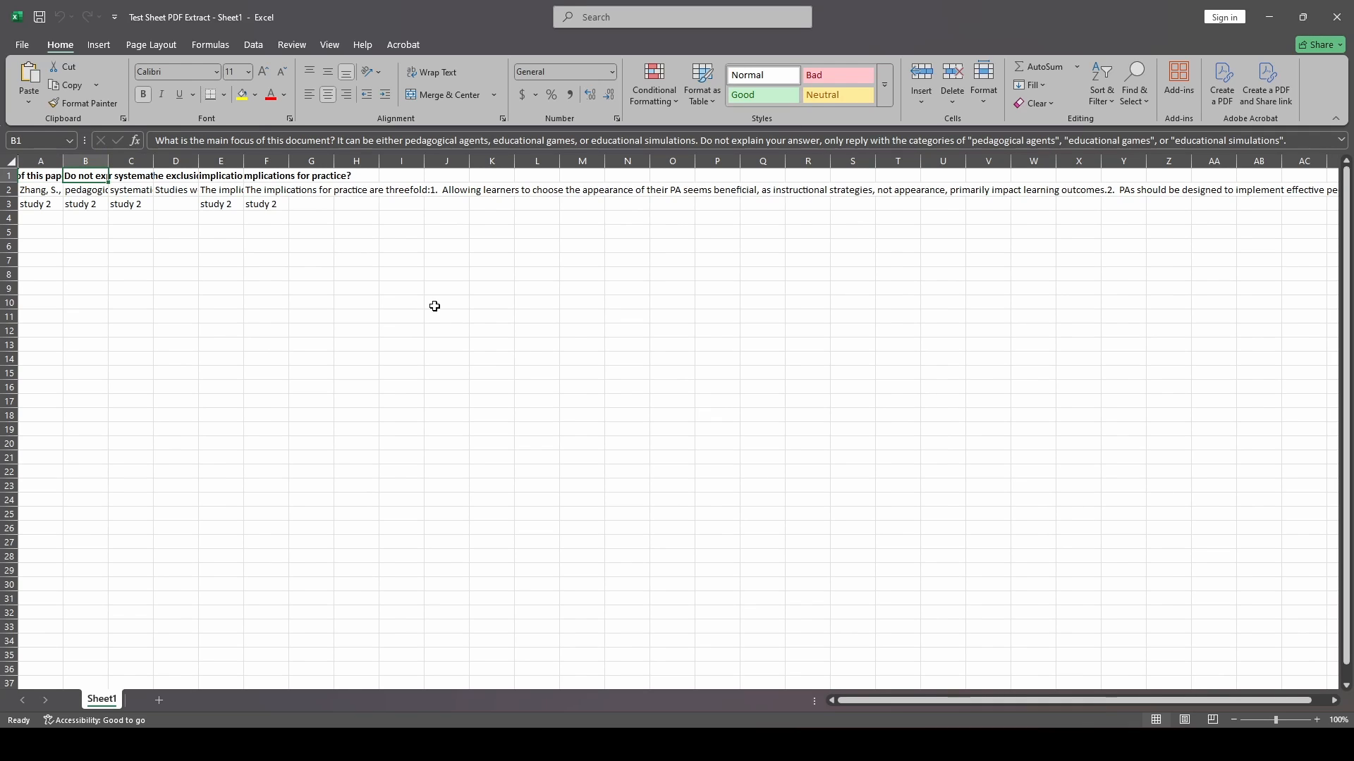
key(Right)
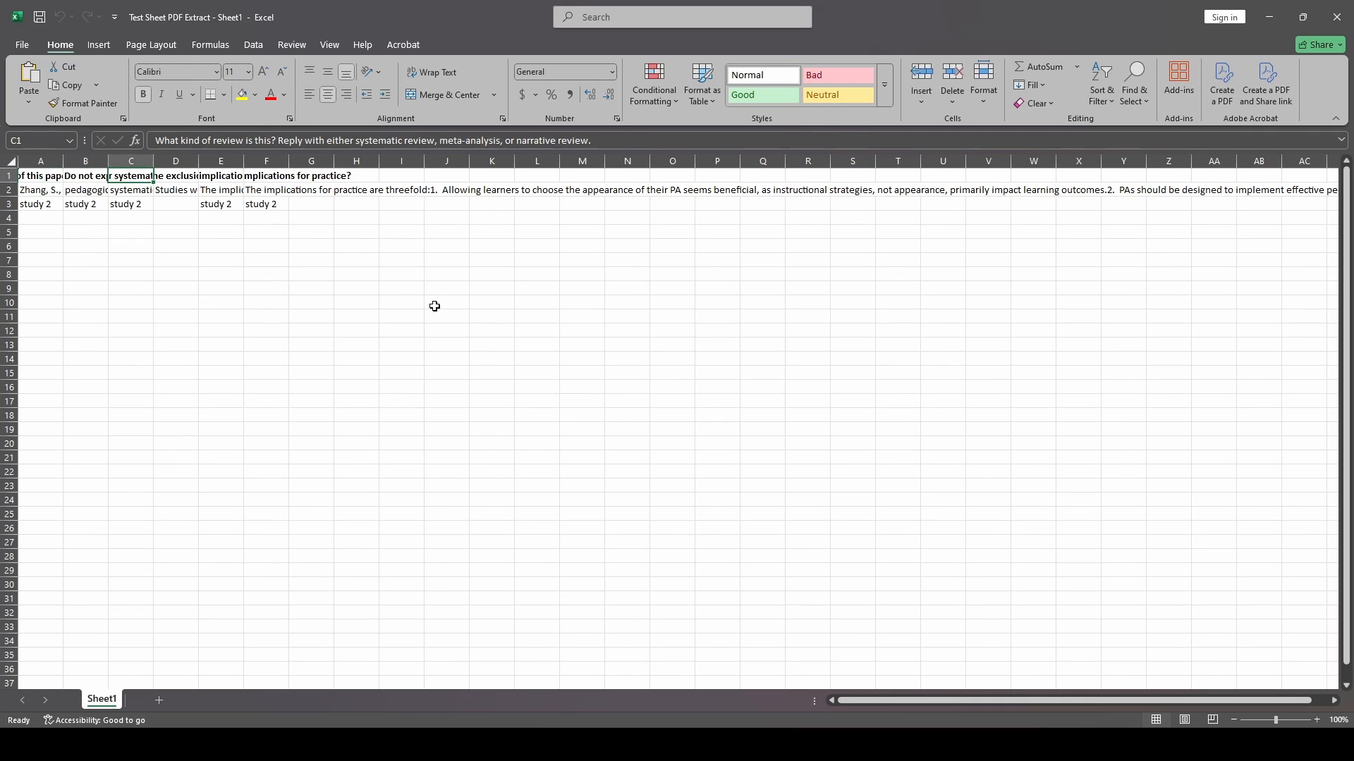
key(Right)
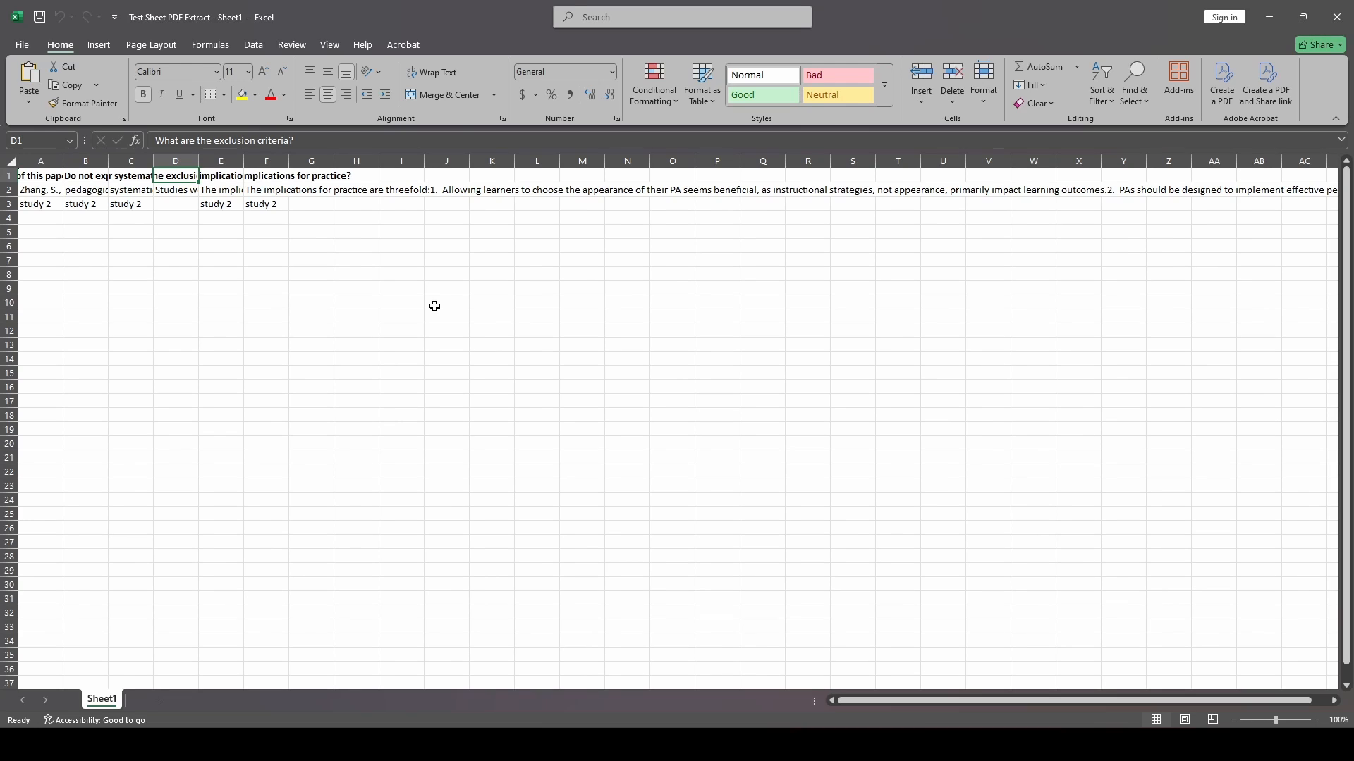
key(Right)
key(Right)
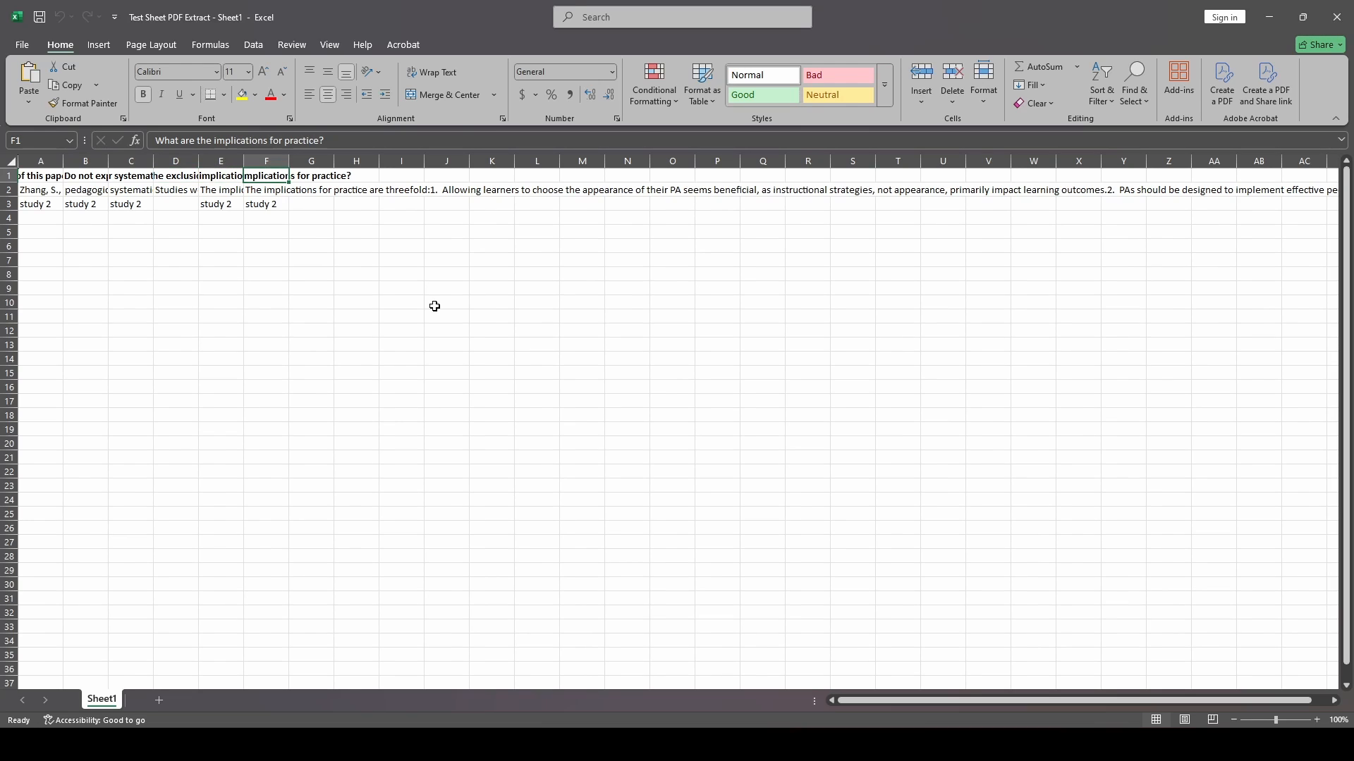
key(Left)
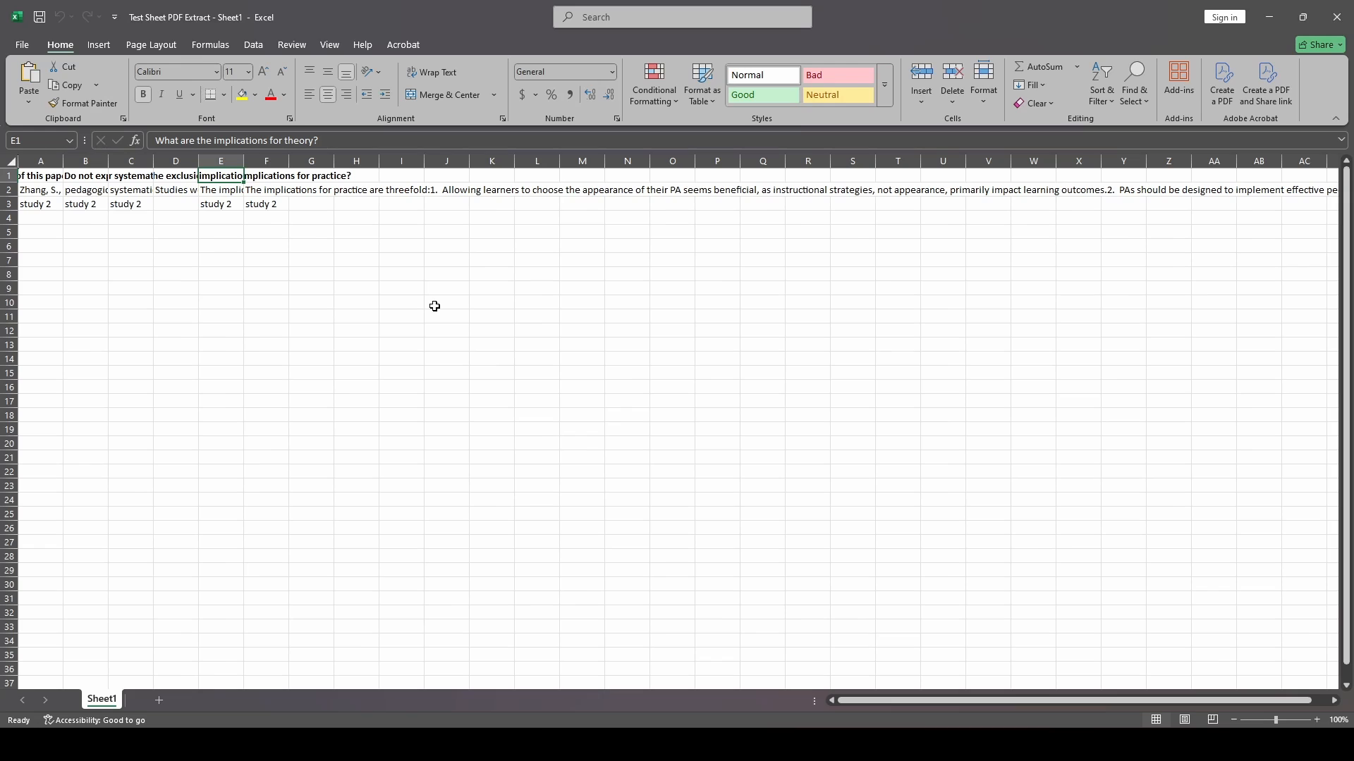
key(Right)
key(Right)
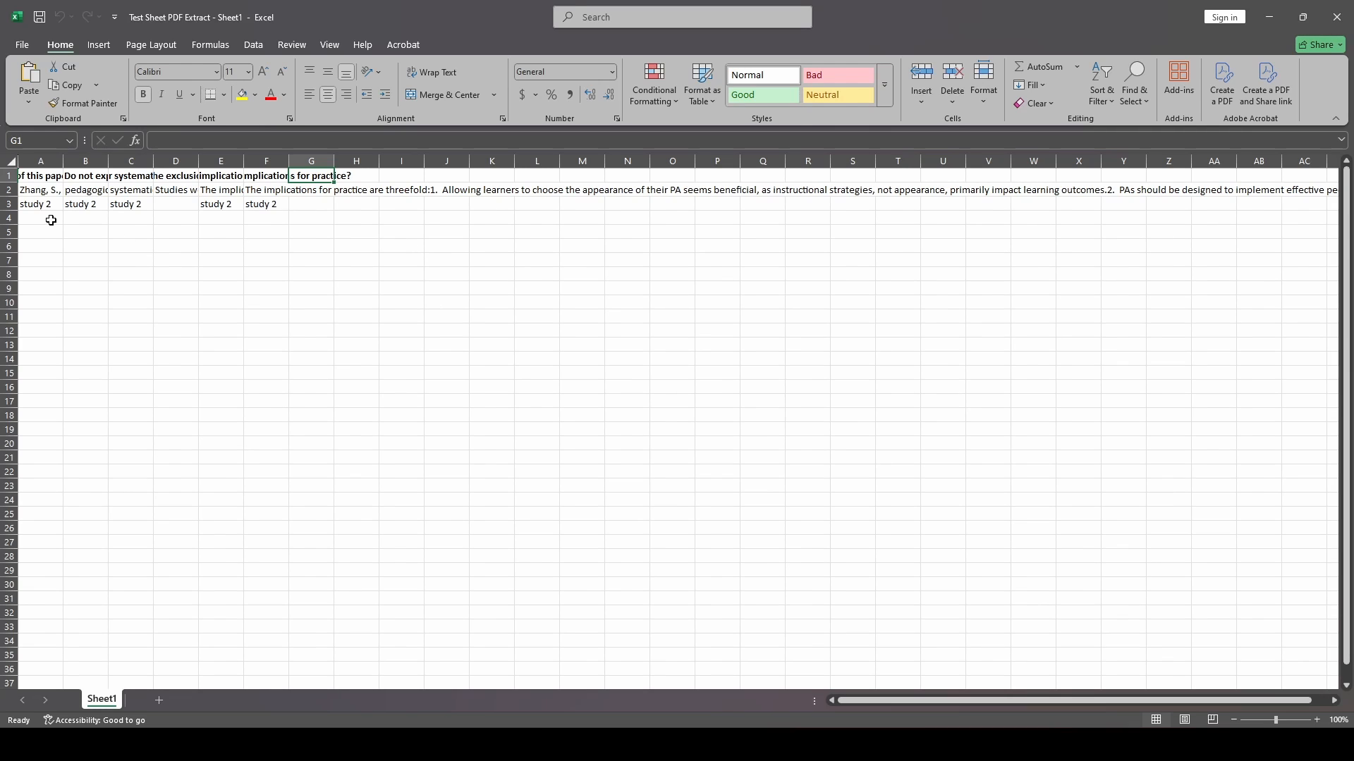
drag(51, 220, 487, 217)
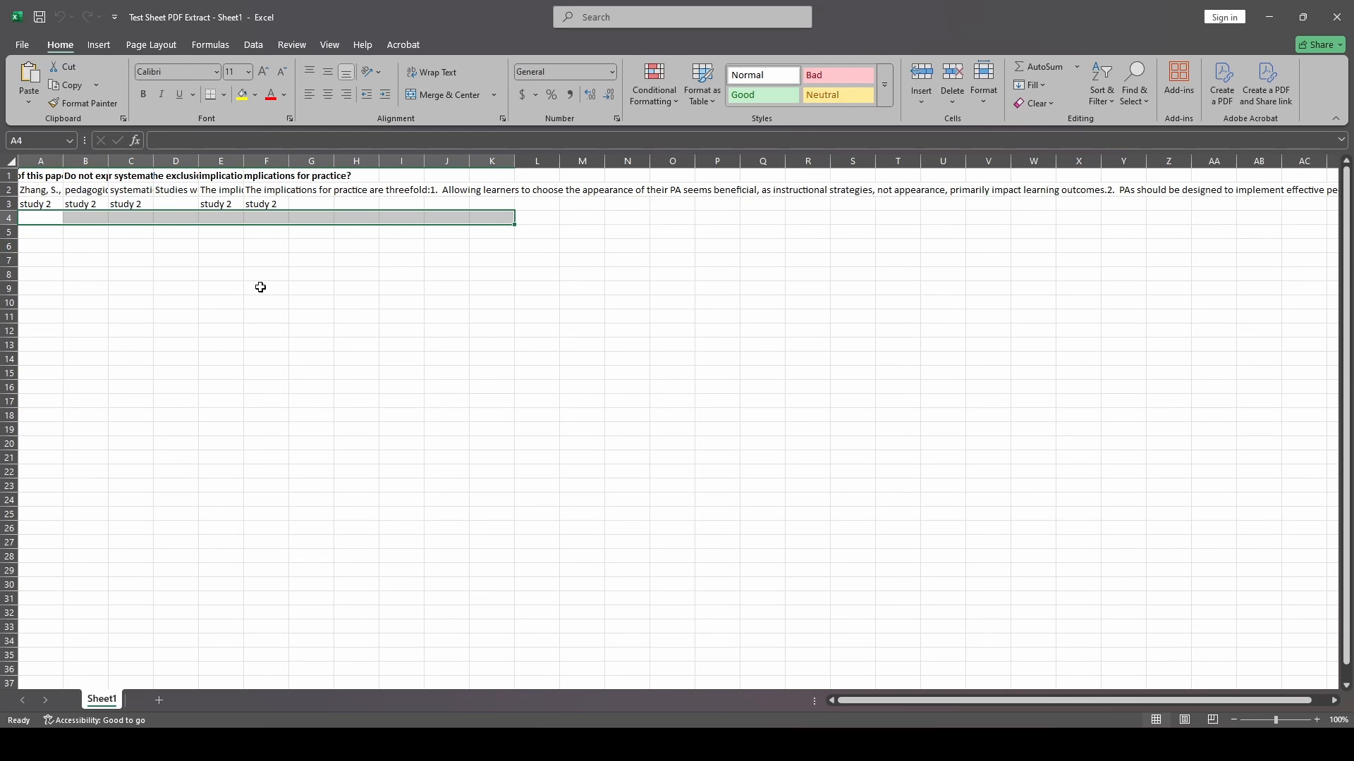
click(357, 303)
click(1346, 6)
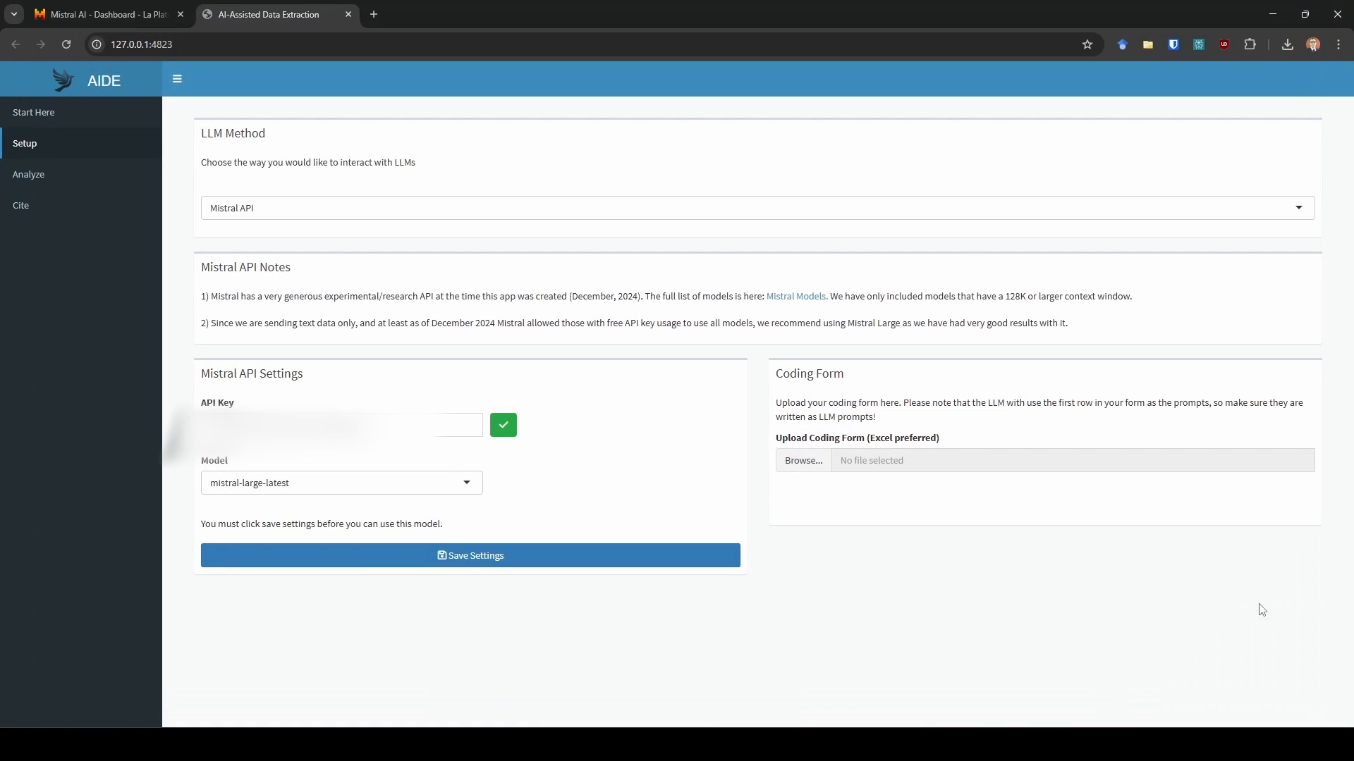
- Save the Mistral settings again and upload Test Sheet PDF Extract - Sheet1.xlsx as the coding form
click(526, 557)
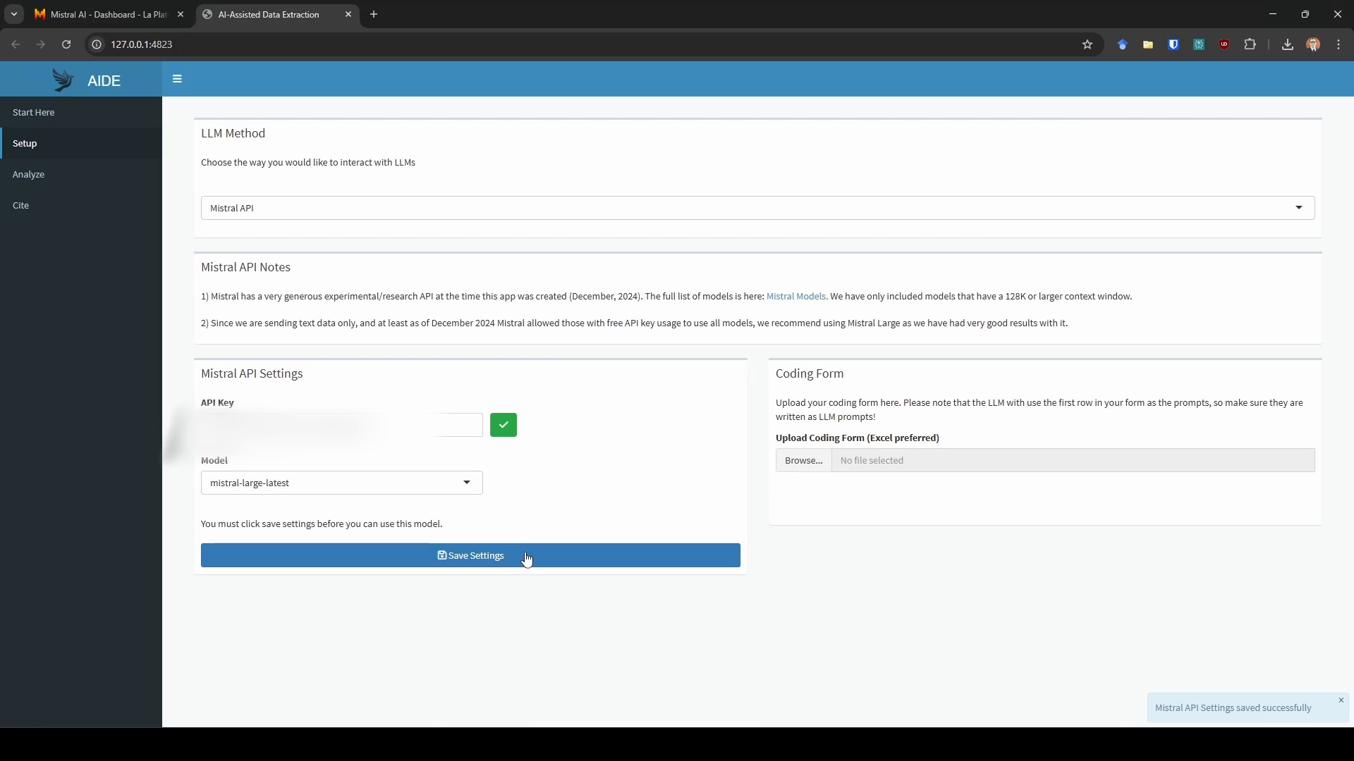
click(788, 466)
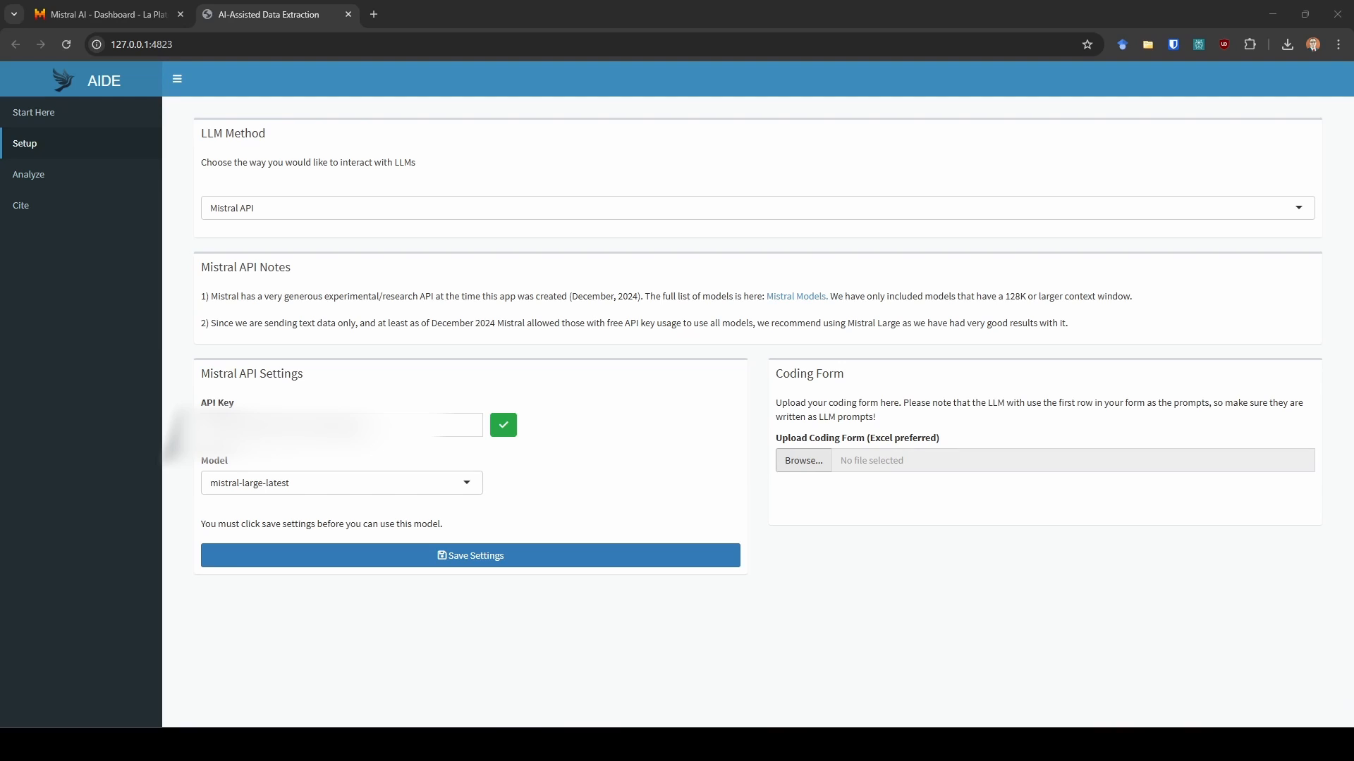
click(740, 420)
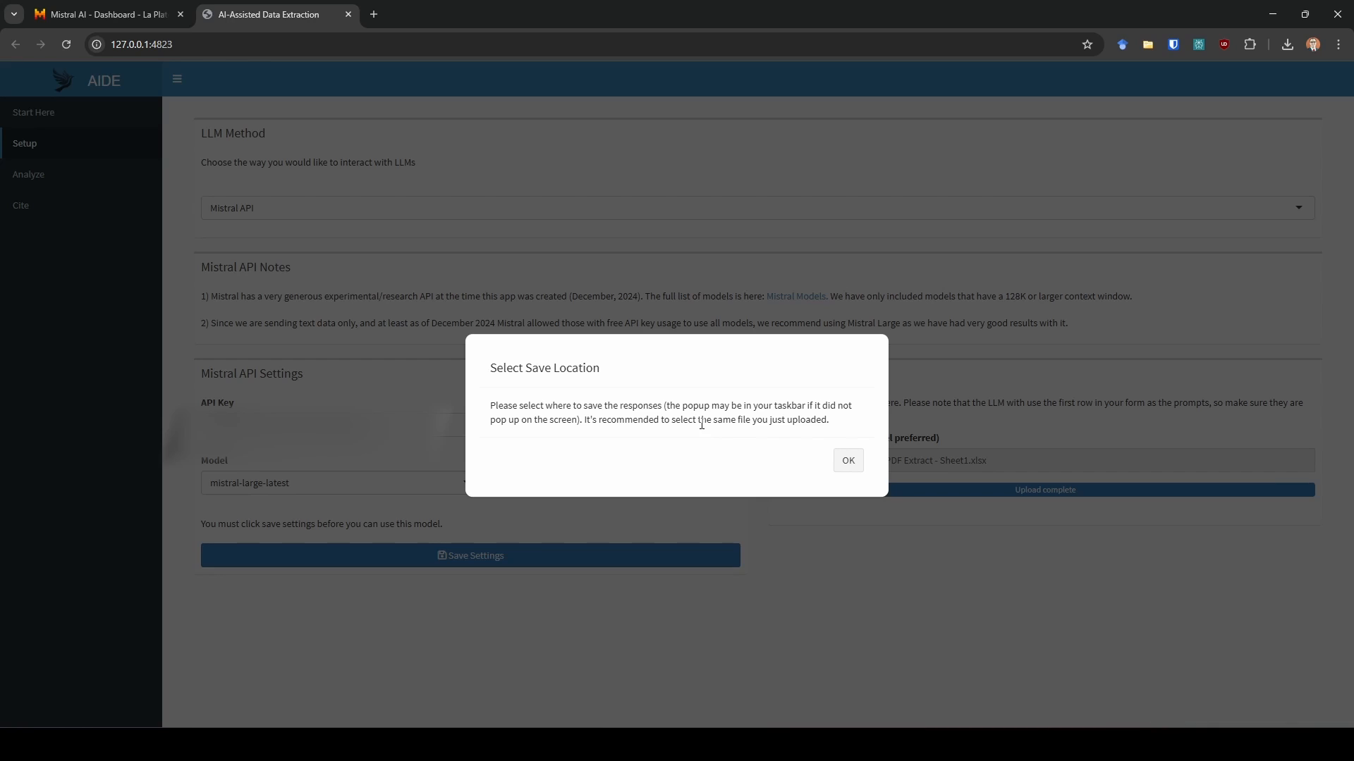
- Acknowledge the save location notice and choose the uploaded spreadsheet as the responses save location
click(848, 461)
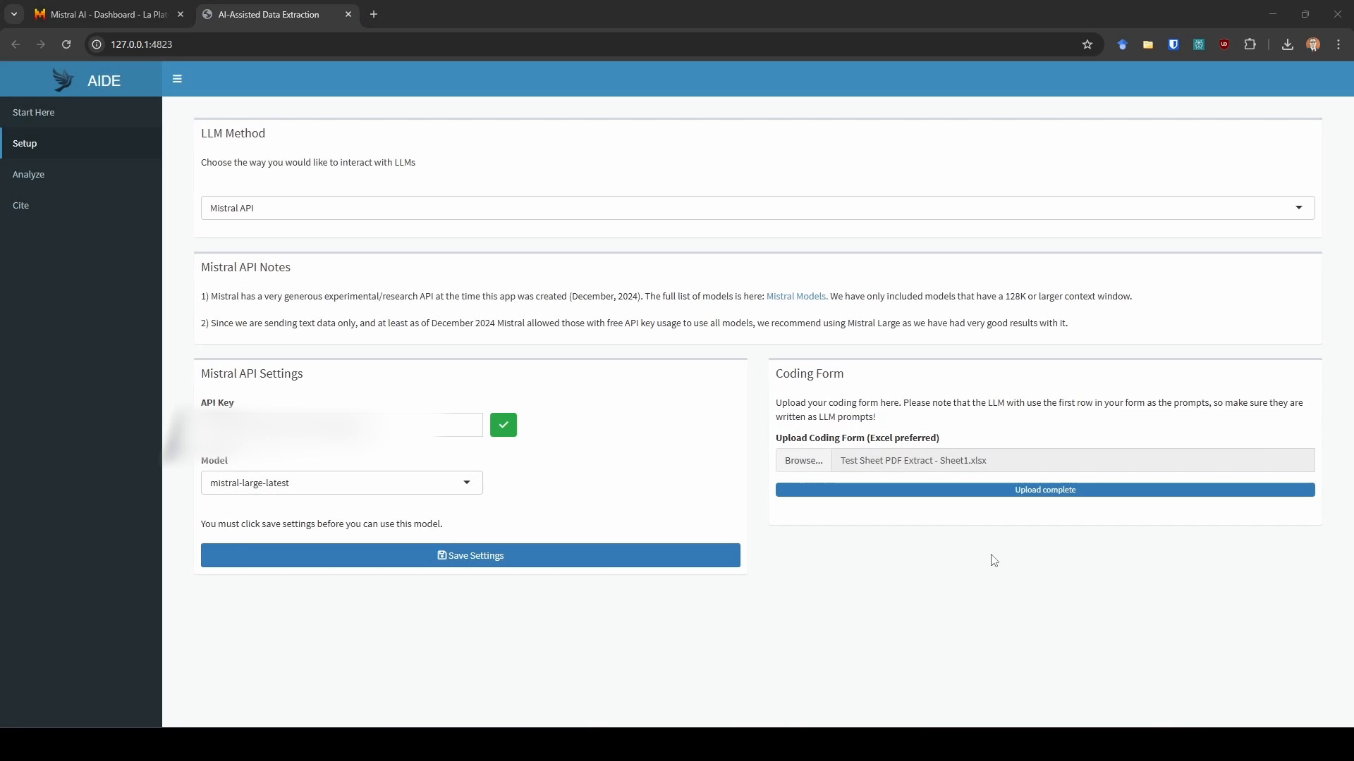
mouse_move(1050, 744)
click(754, 407)
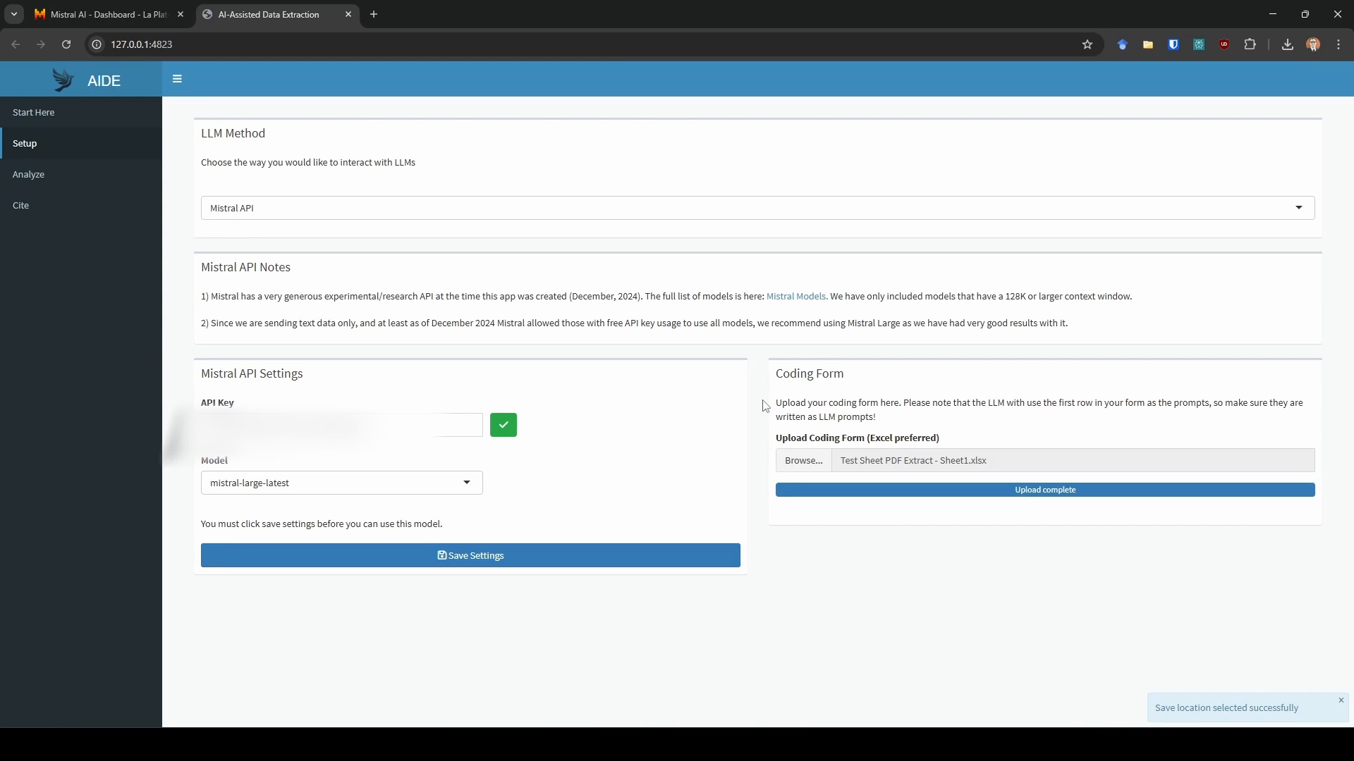
- Open the Analyze page and read through the coding form prompts
click(99, 174)
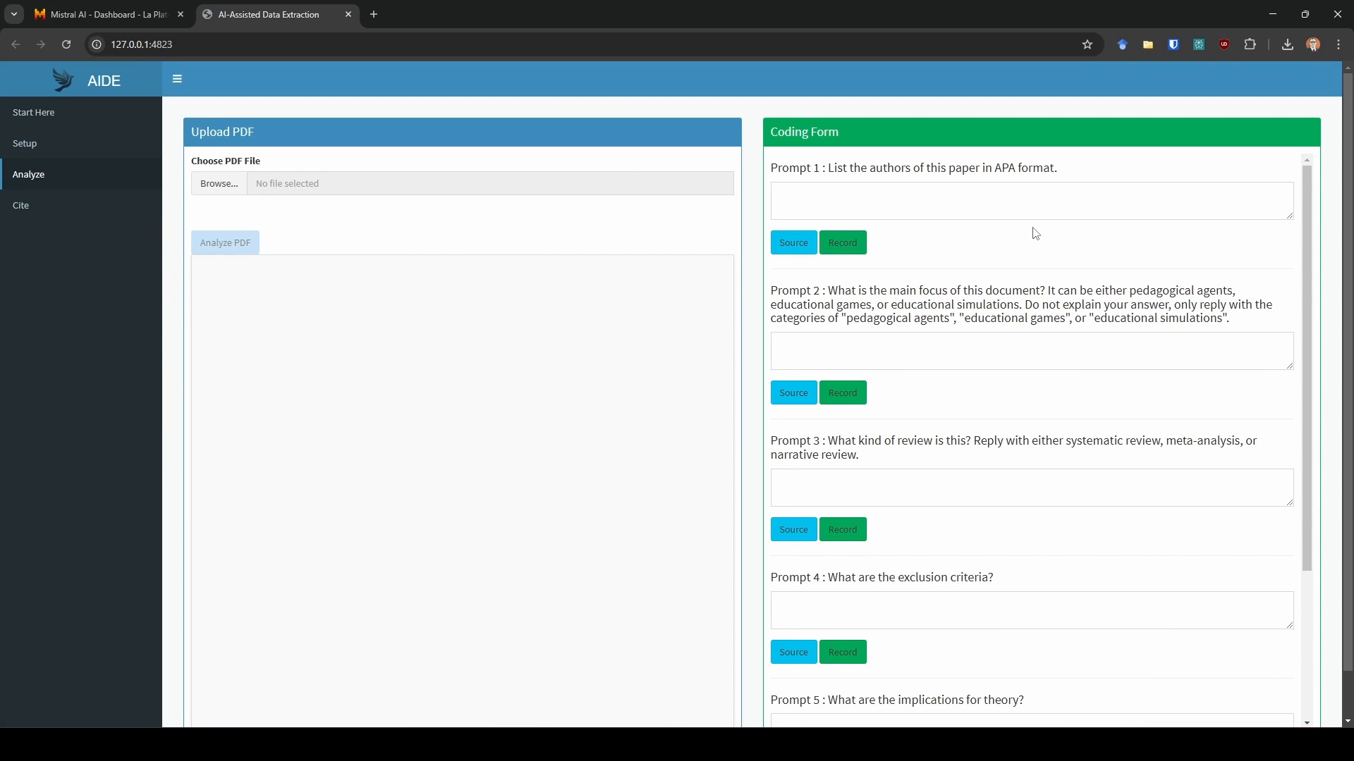
scroll(994, 320, down, 4)
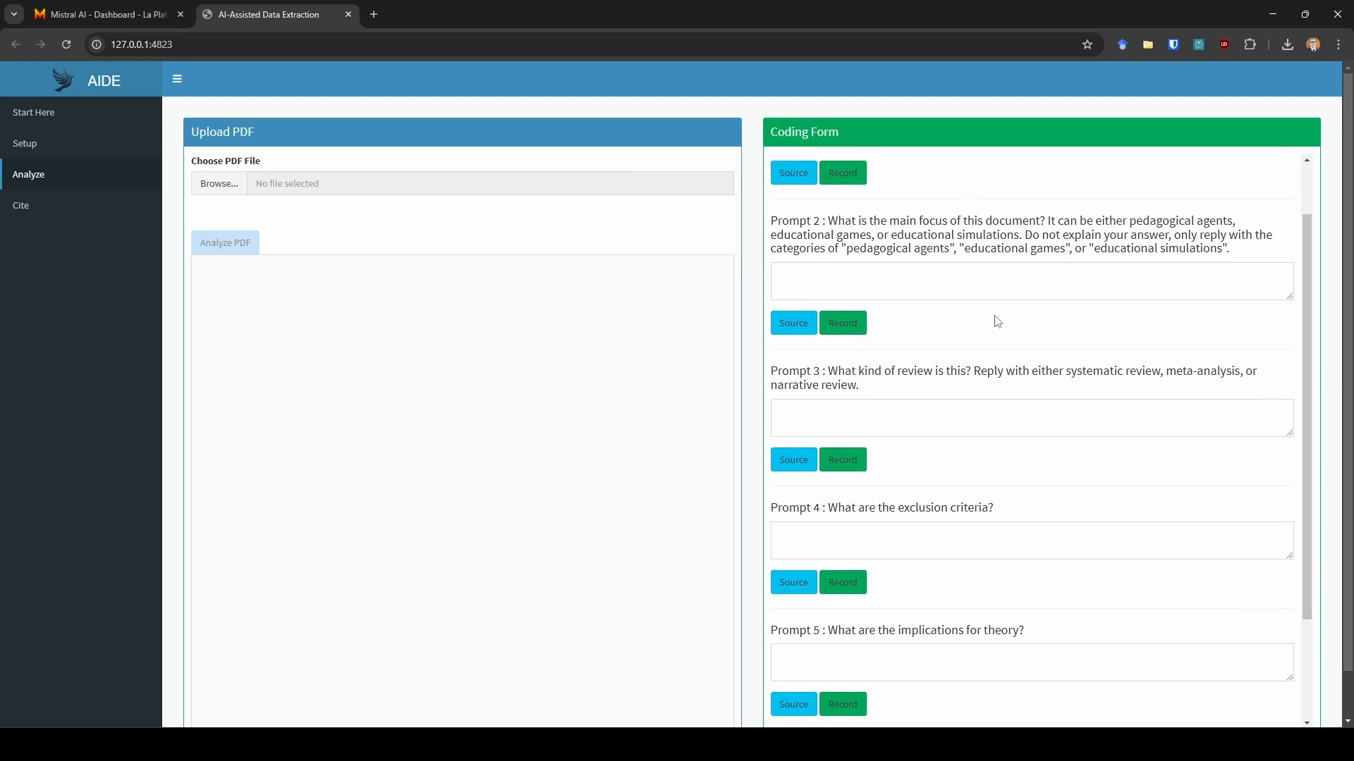
scroll(943, 261, up, 4)
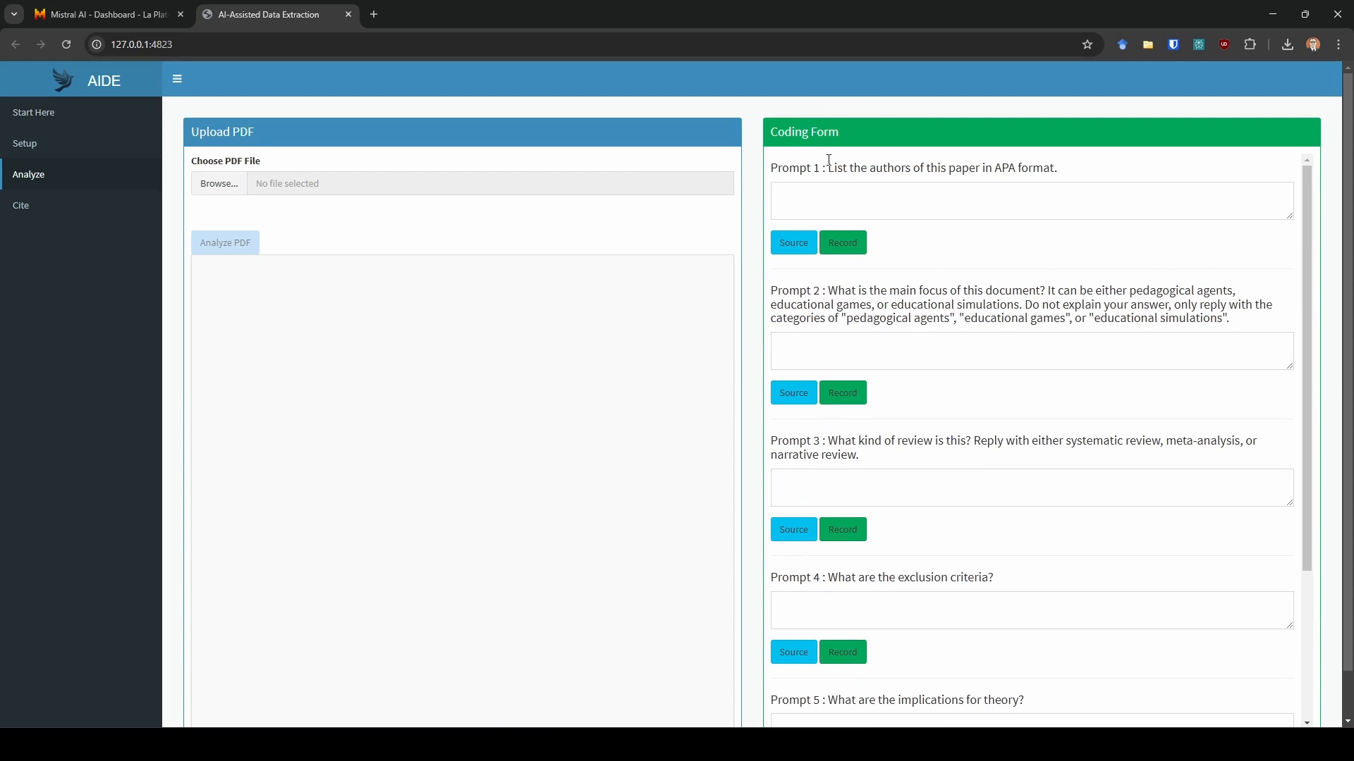
drag(829, 170, 789, 170)
click(853, 292)
drag(842, 291, 1097, 319)
click(1098, 318)
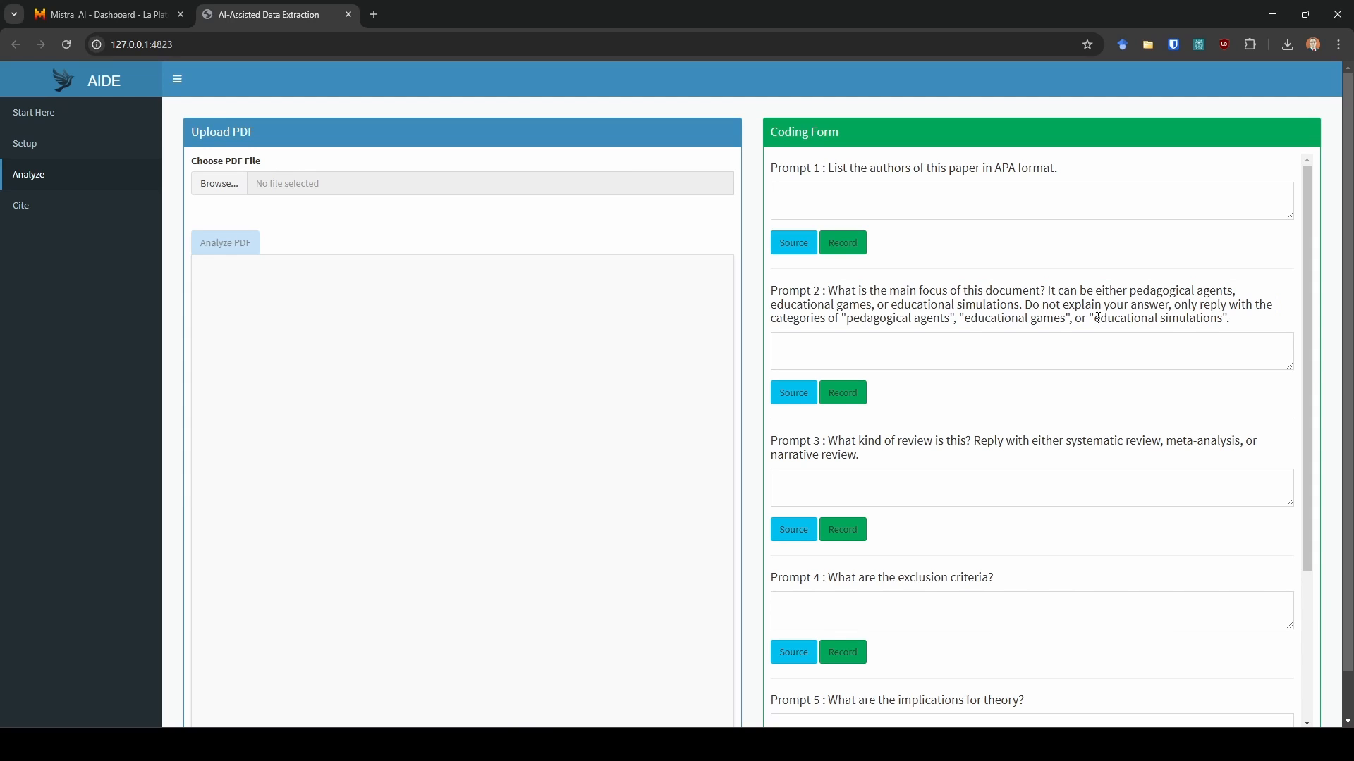
- Upload paper.pdf and review its context size analysis for Mistral Large 2 before closing it
click(223, 186)
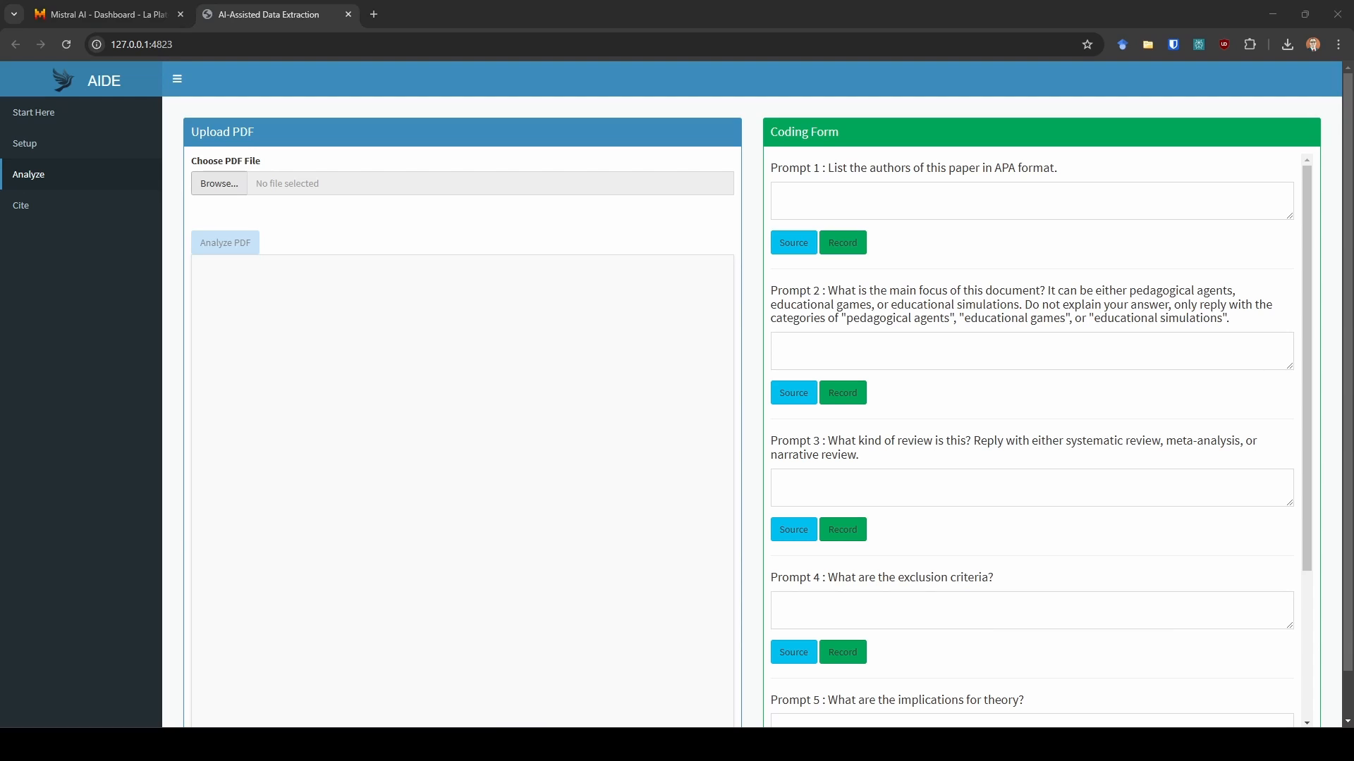
key(Return)
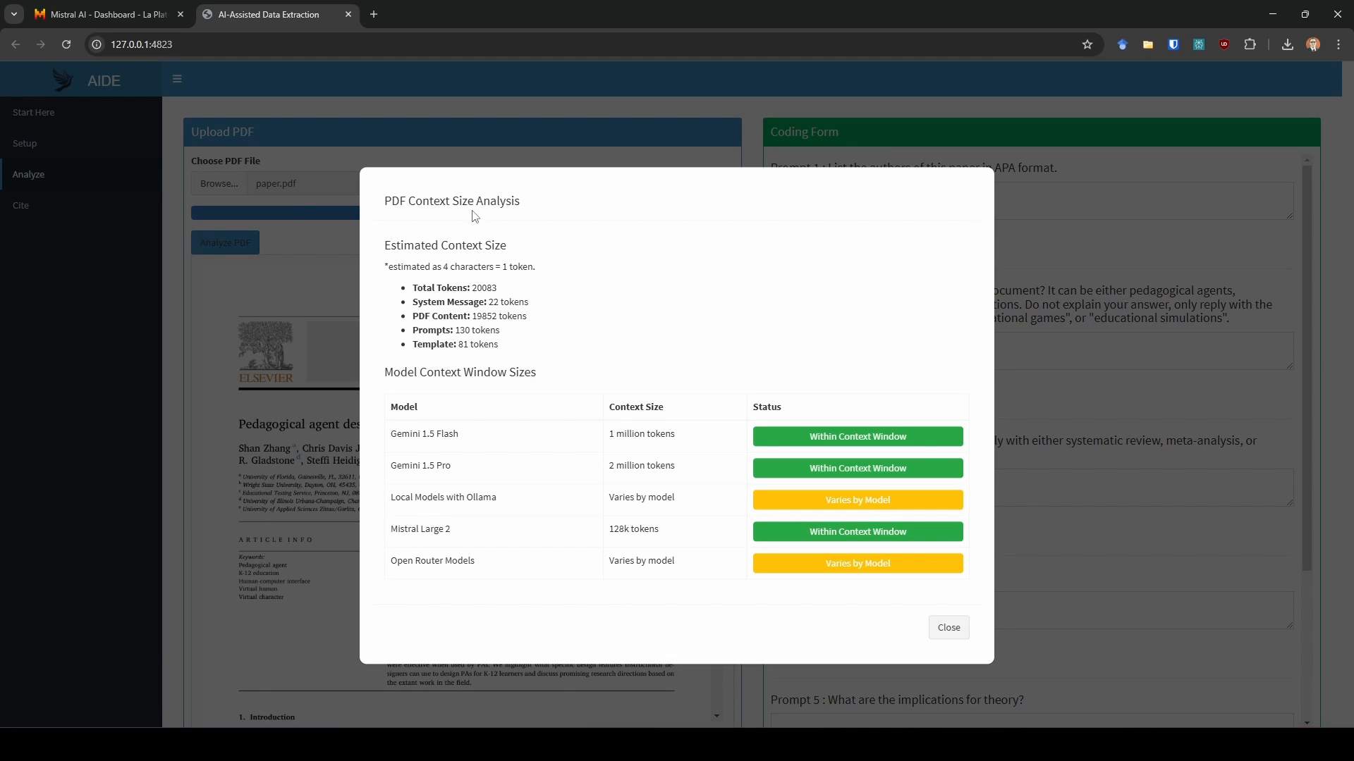
drag(464, 289, 497, 290)
click(500, 293)
drag(393, 530, 673, 542)
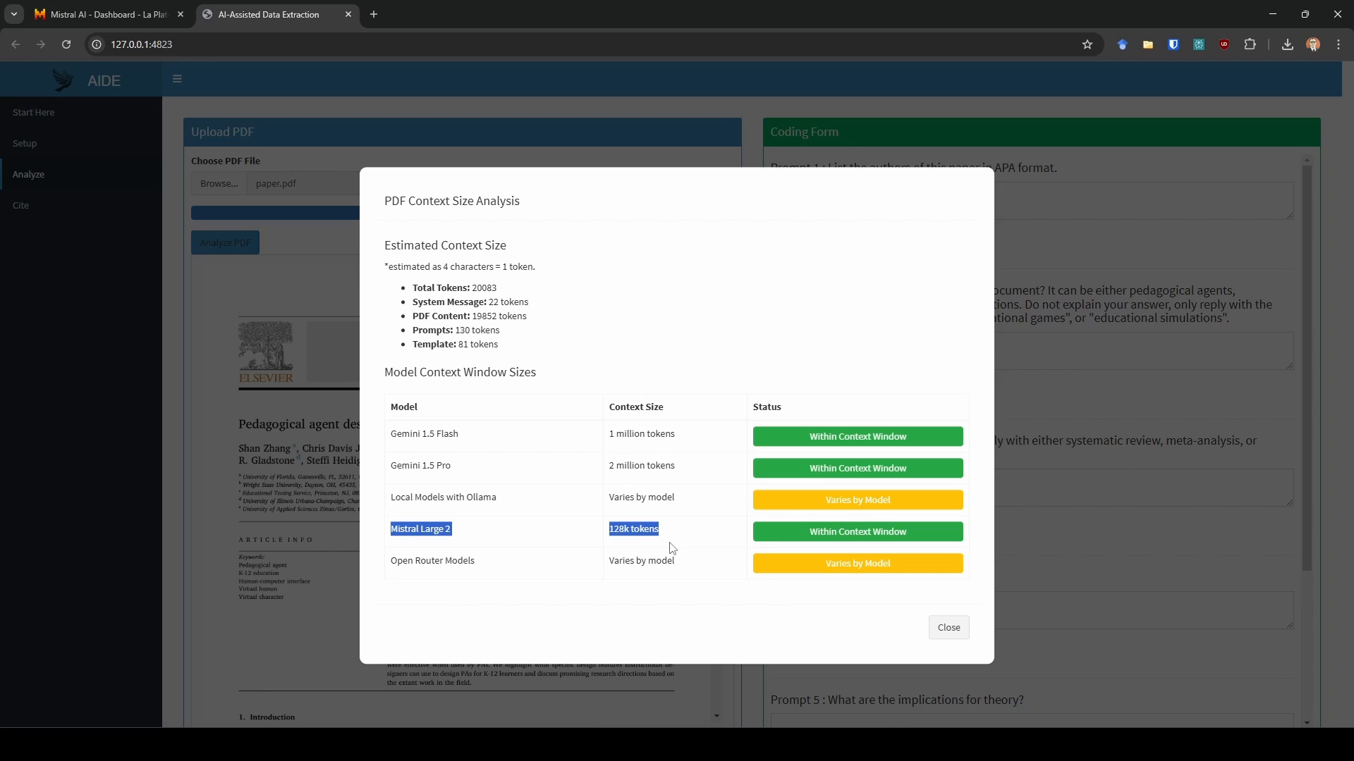
click(672, 539)
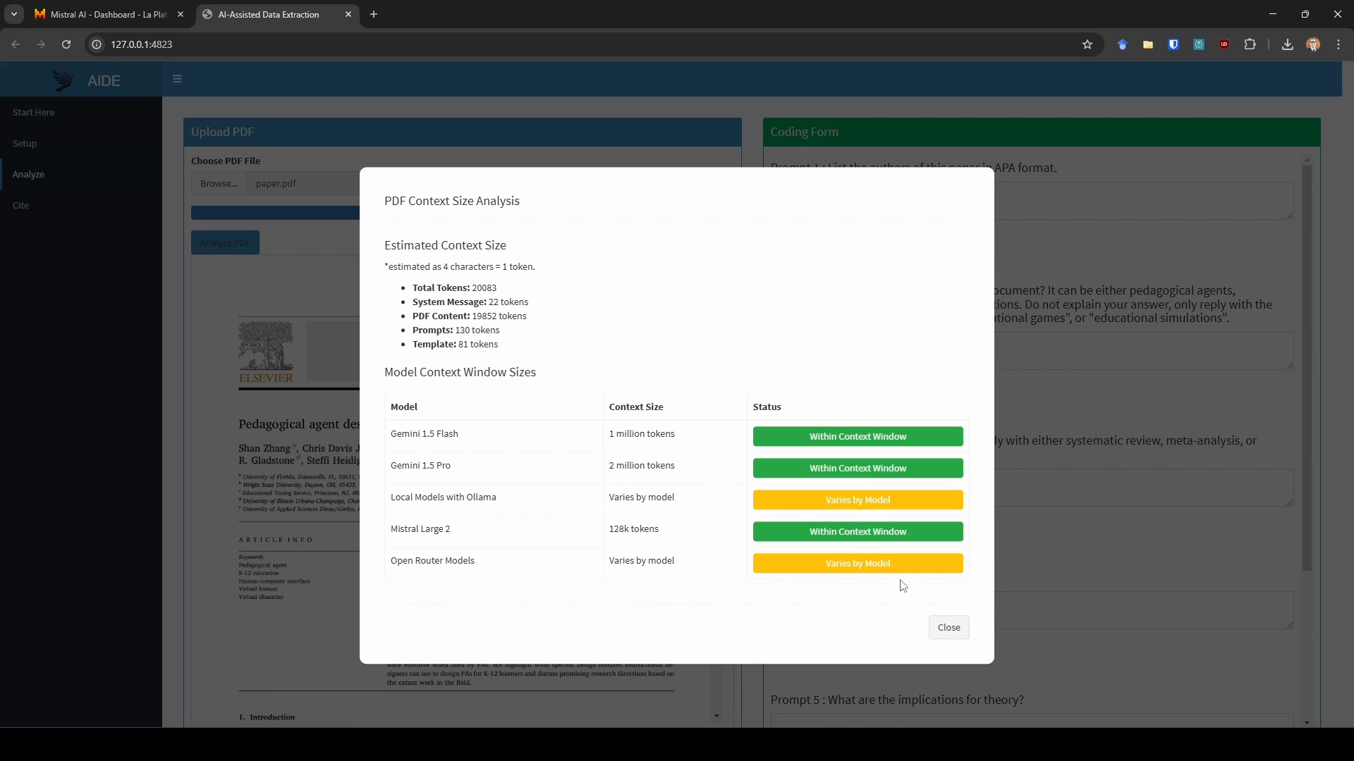
click(948, 629)
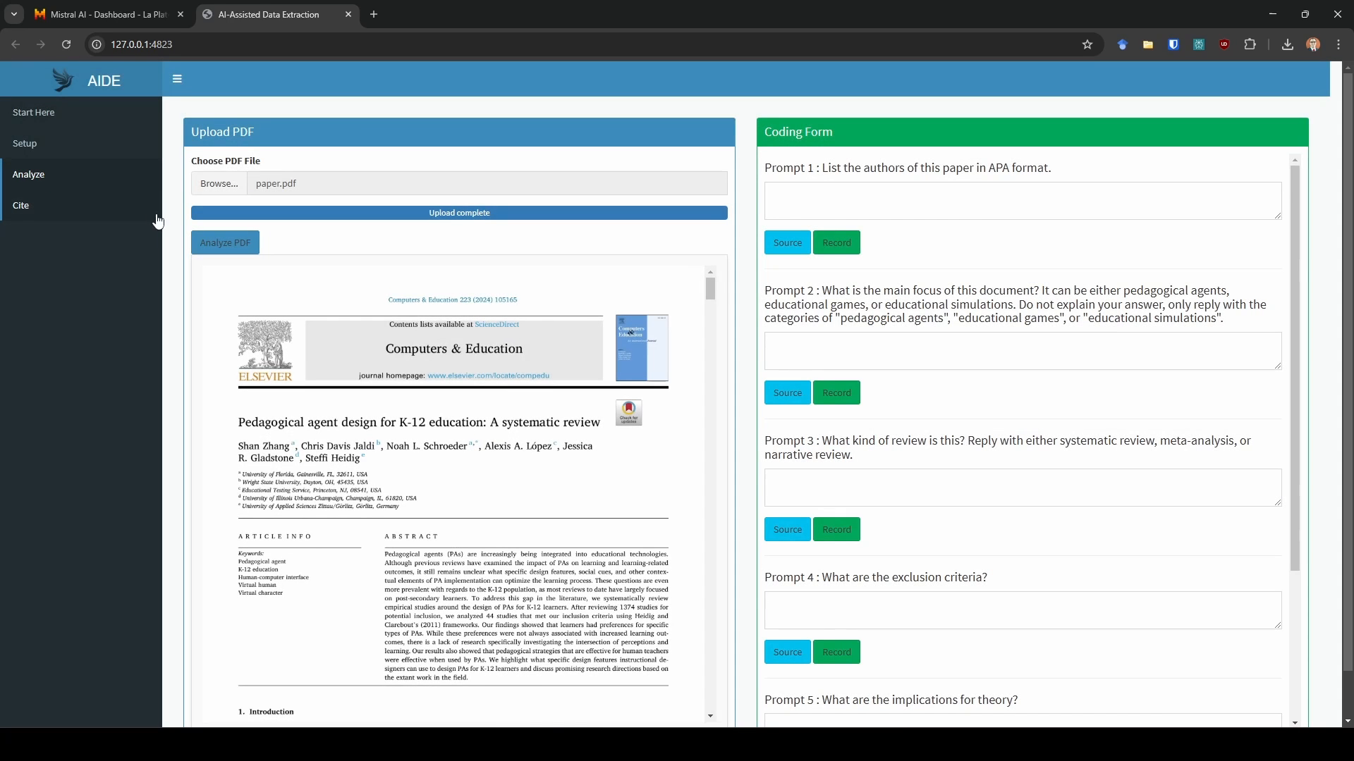
- Analyze the PDF and display the source quote for Prompt 1's response
click(225, 240)
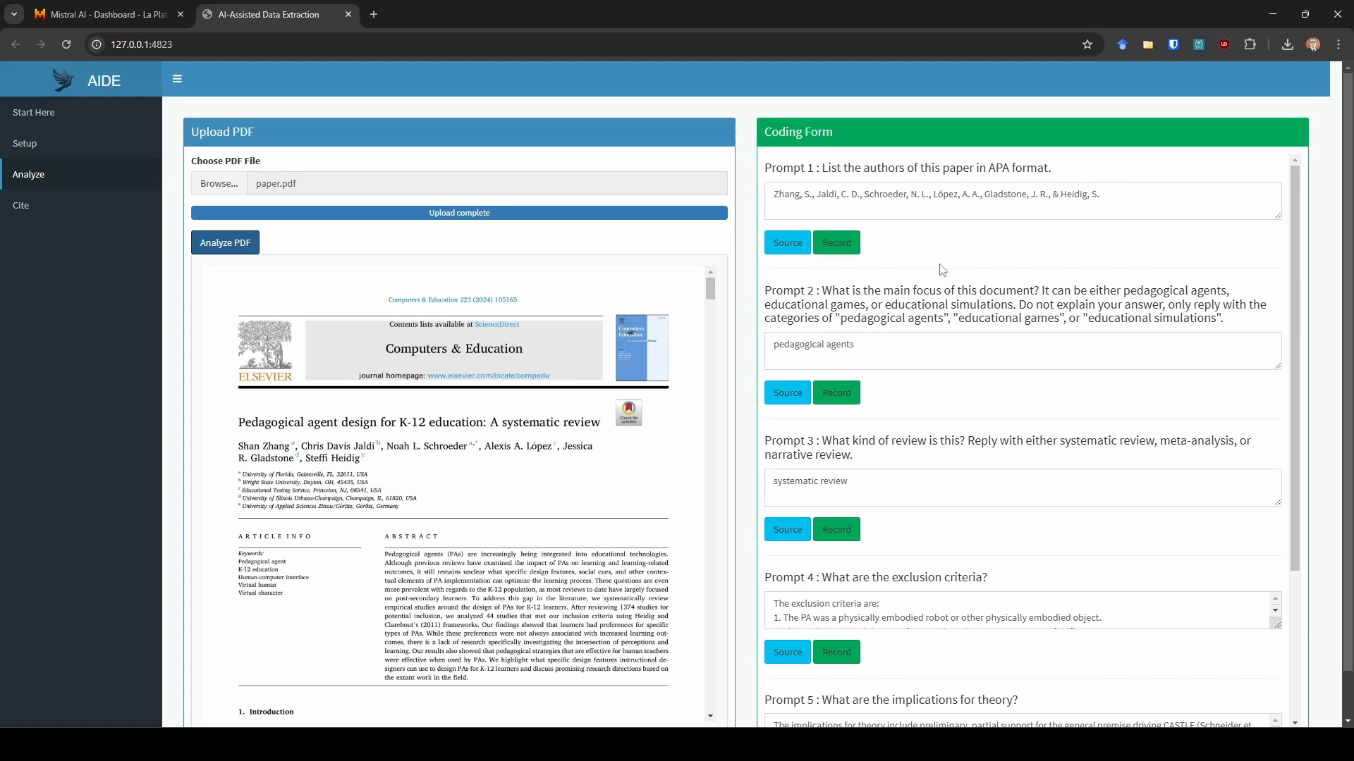
click(943, 193)
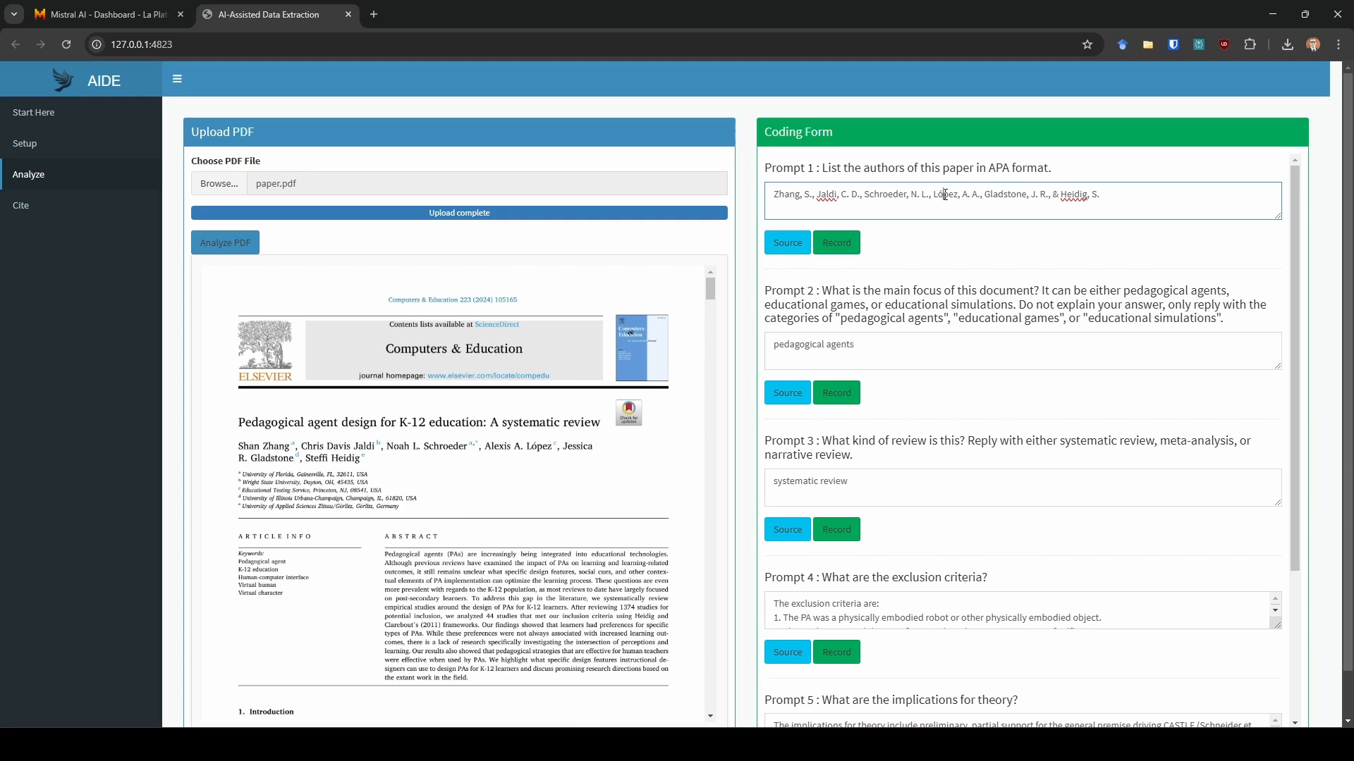
click(802, 252)
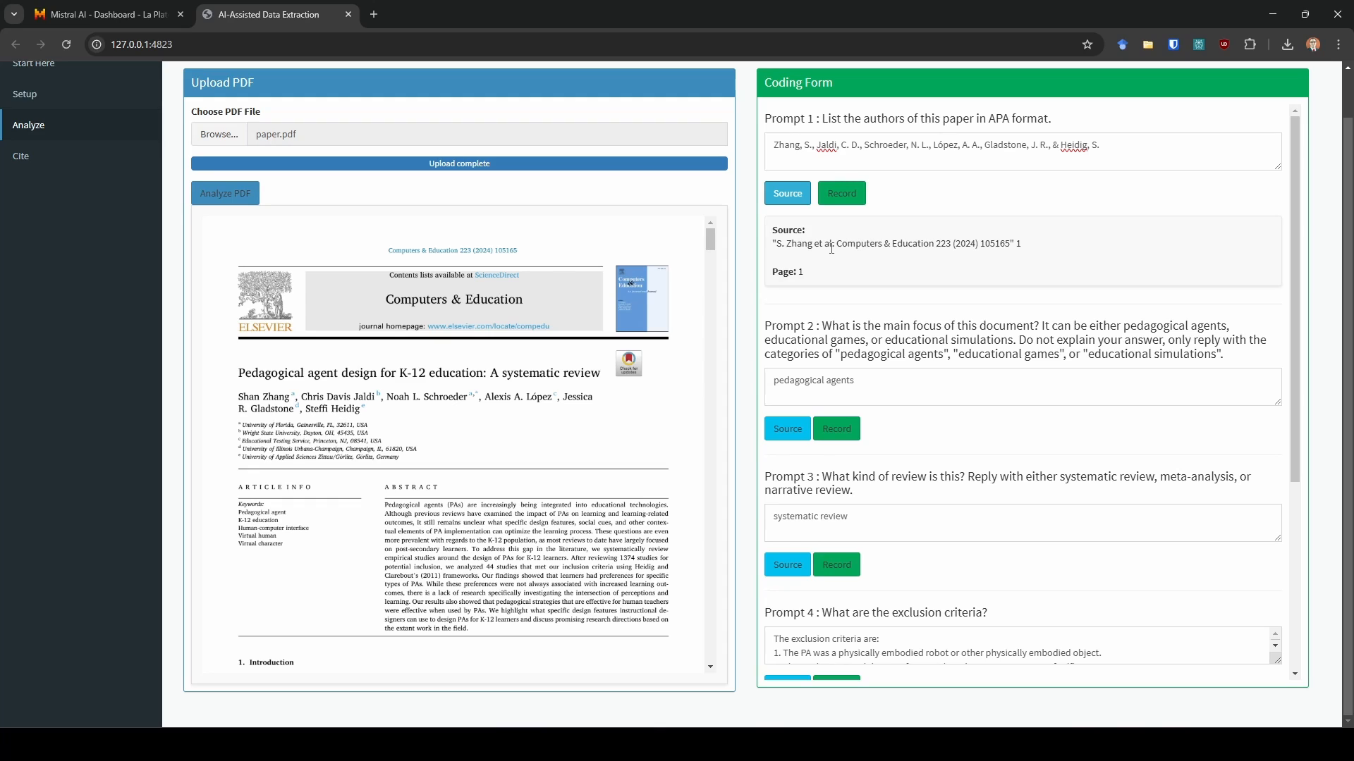
drag(808, 244, 963, 248)
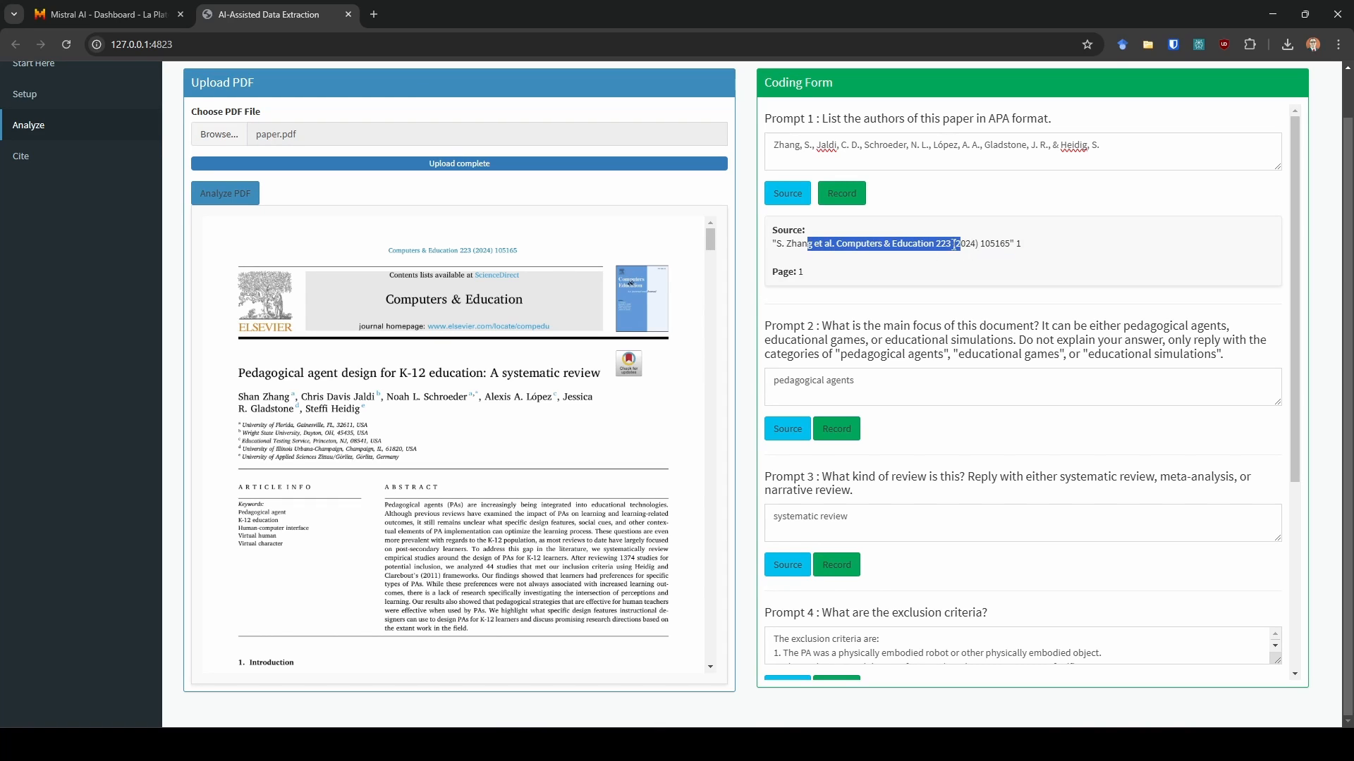
click(909, 247)
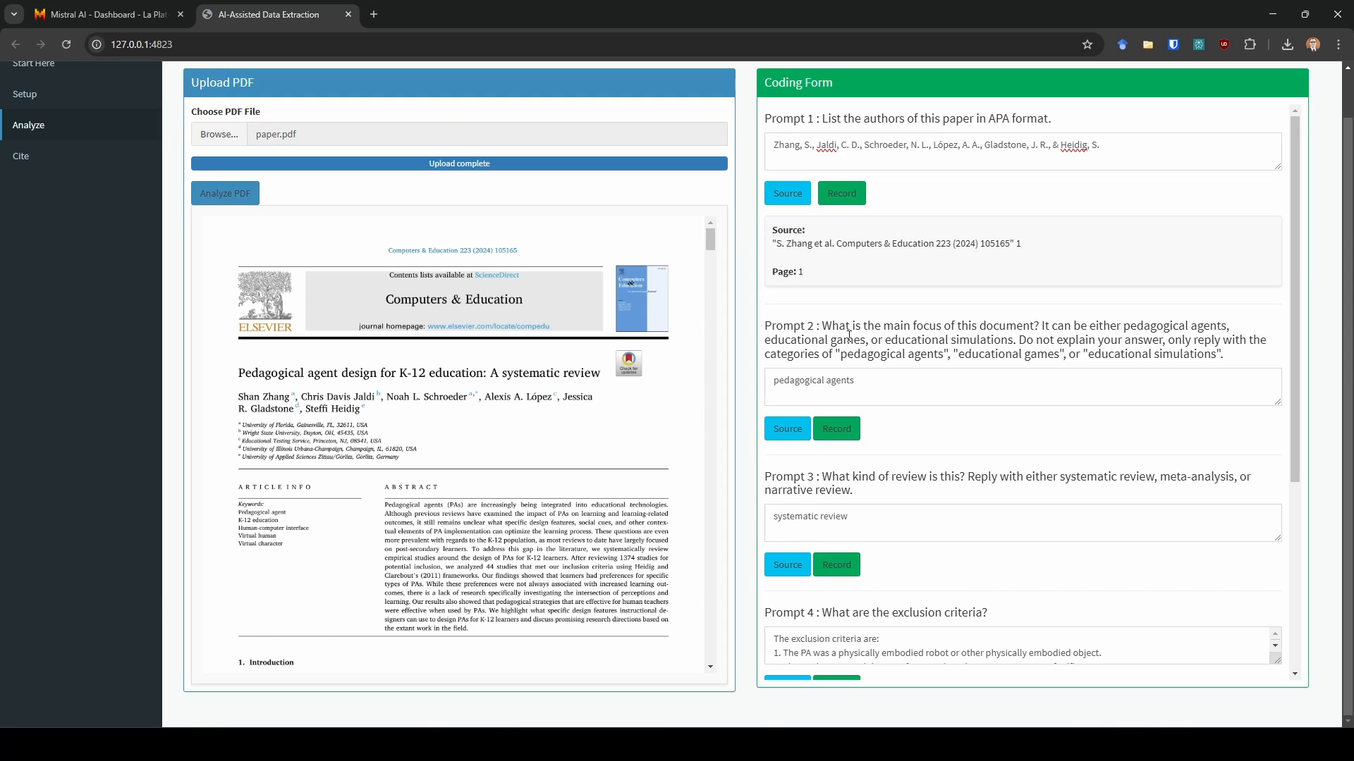
- Display Prompt 2's source and record the responses to Prompts 1 and 2
scroll(850, 318, down, 1)
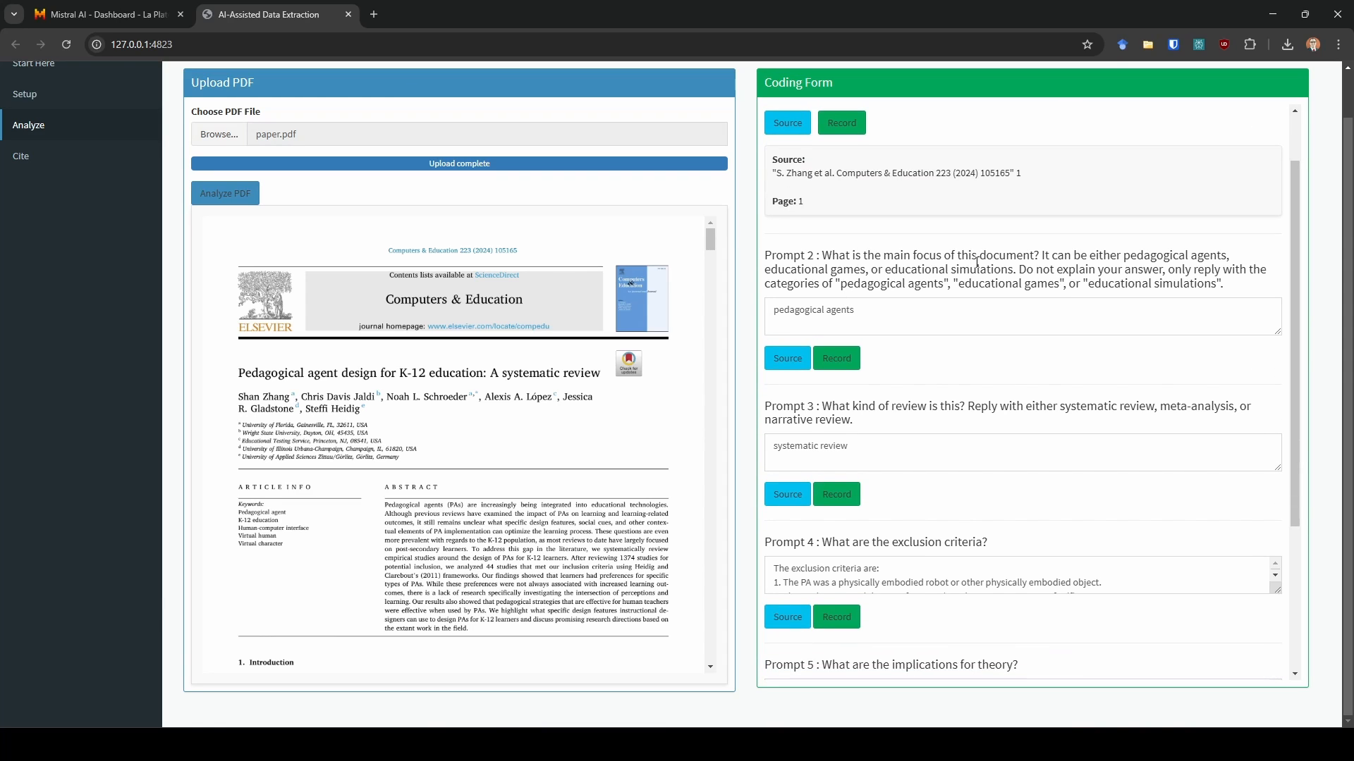
click(783, 364)
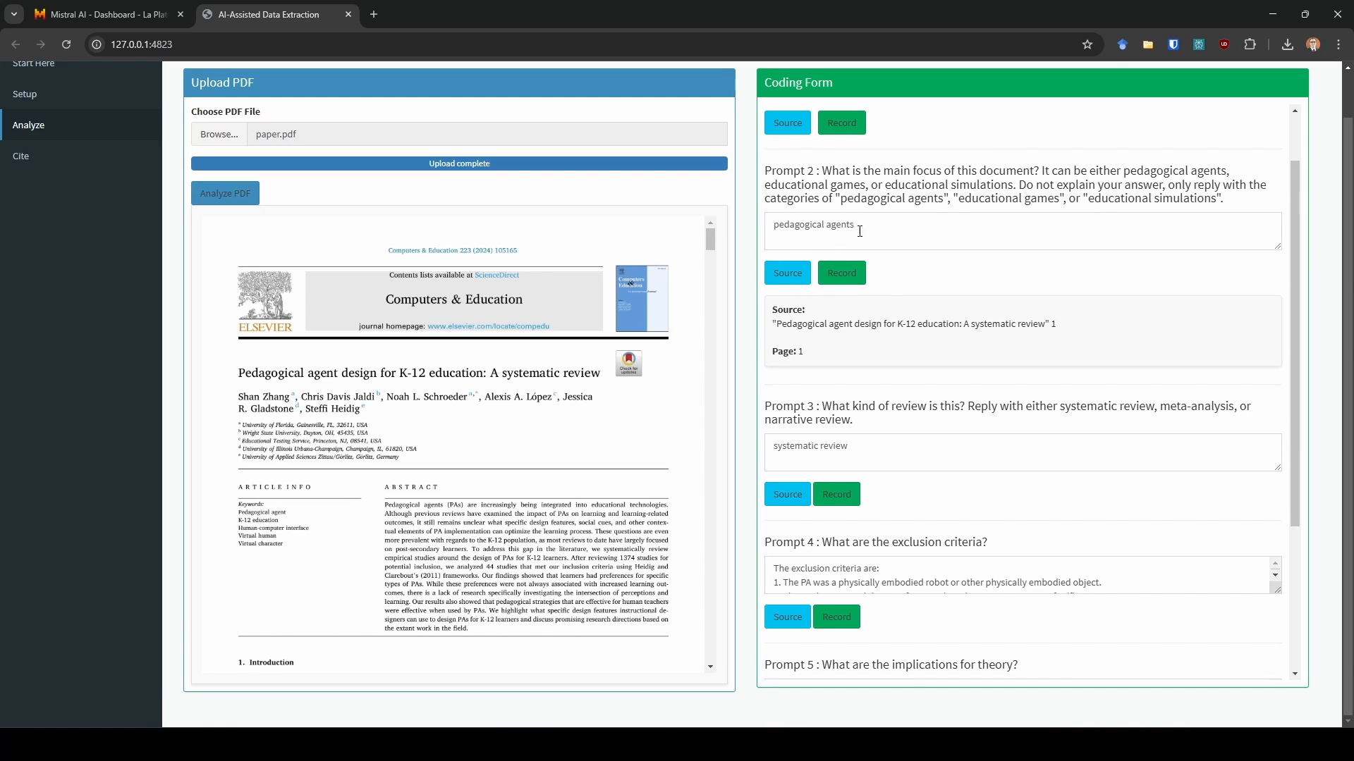
scroll(860, 225, up, 1)
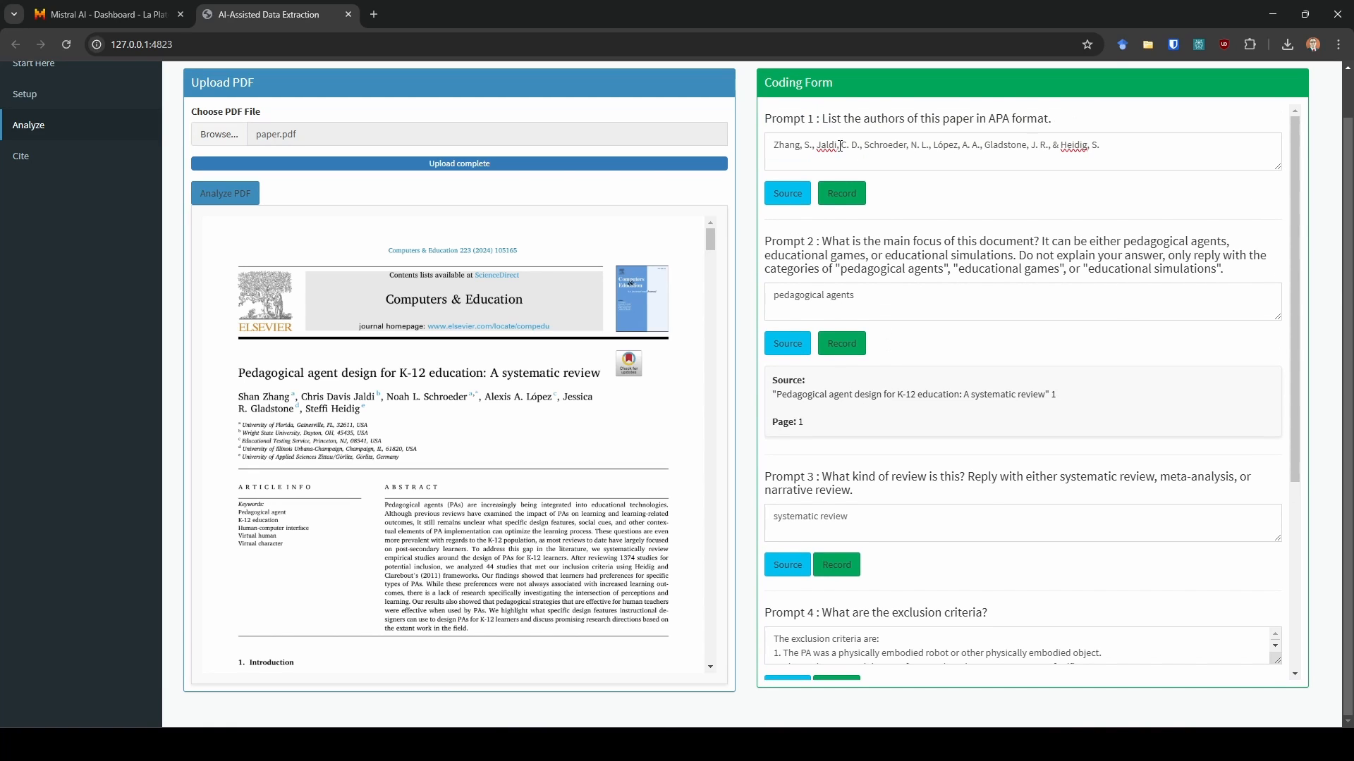
click(863, 199)
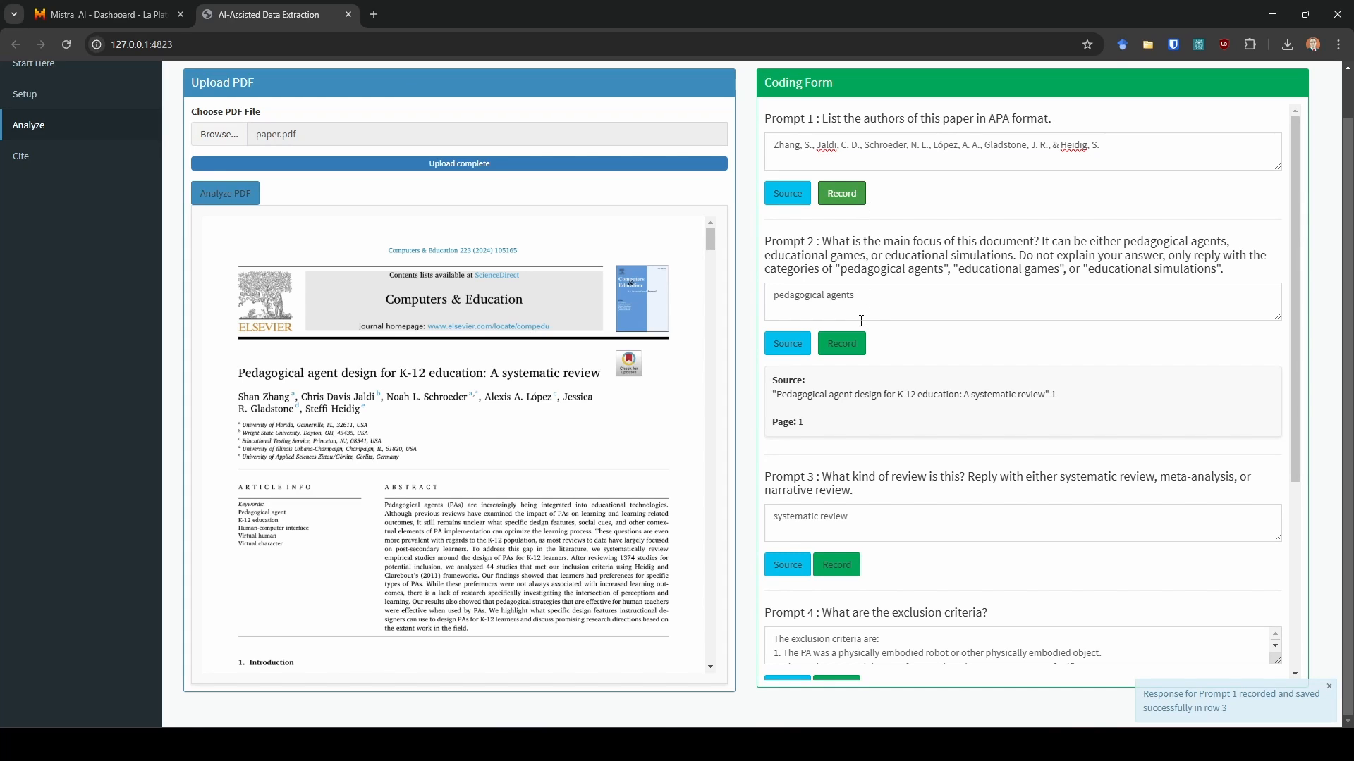
click(846, 346)
- Display the source for Prompt 3's response, check it in the PDF, and record the response
scroll(887, 370, down, 3)
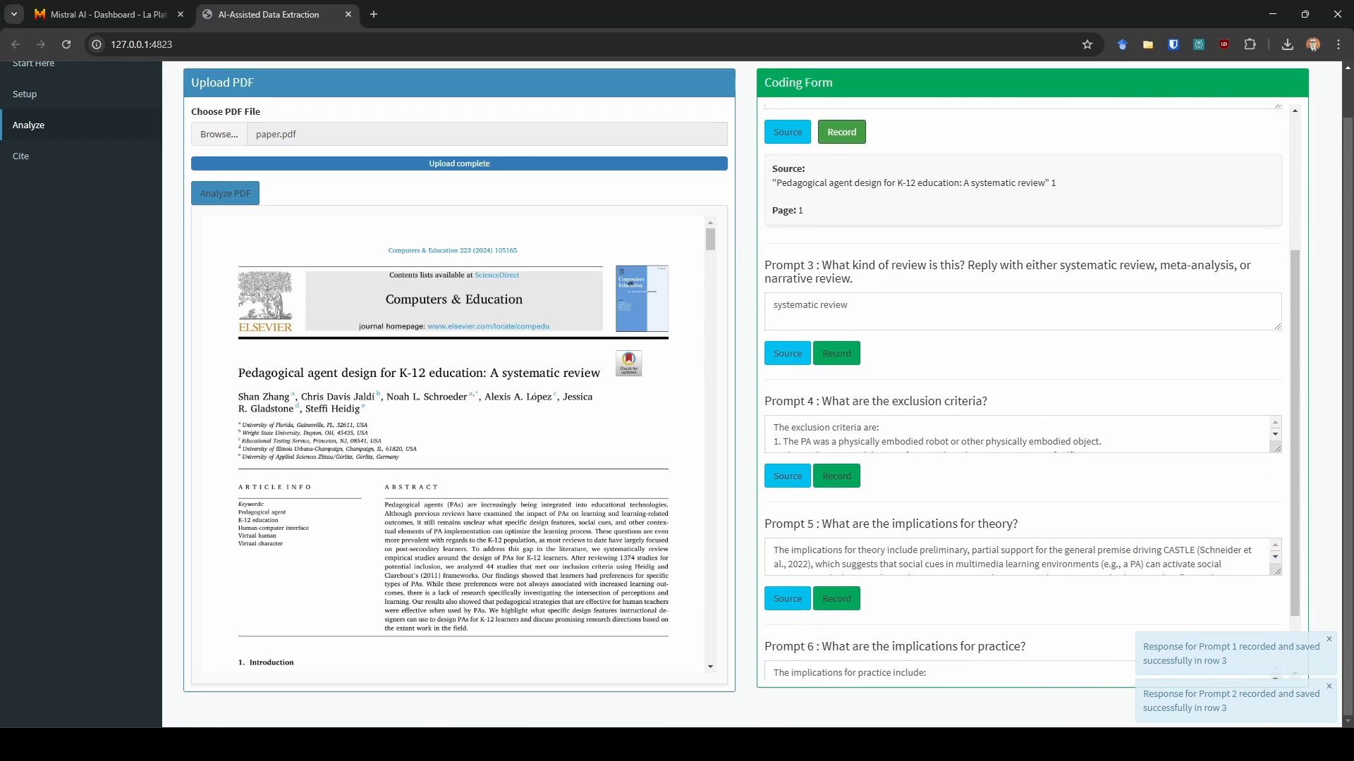
scroll(824, 246, down, 1)
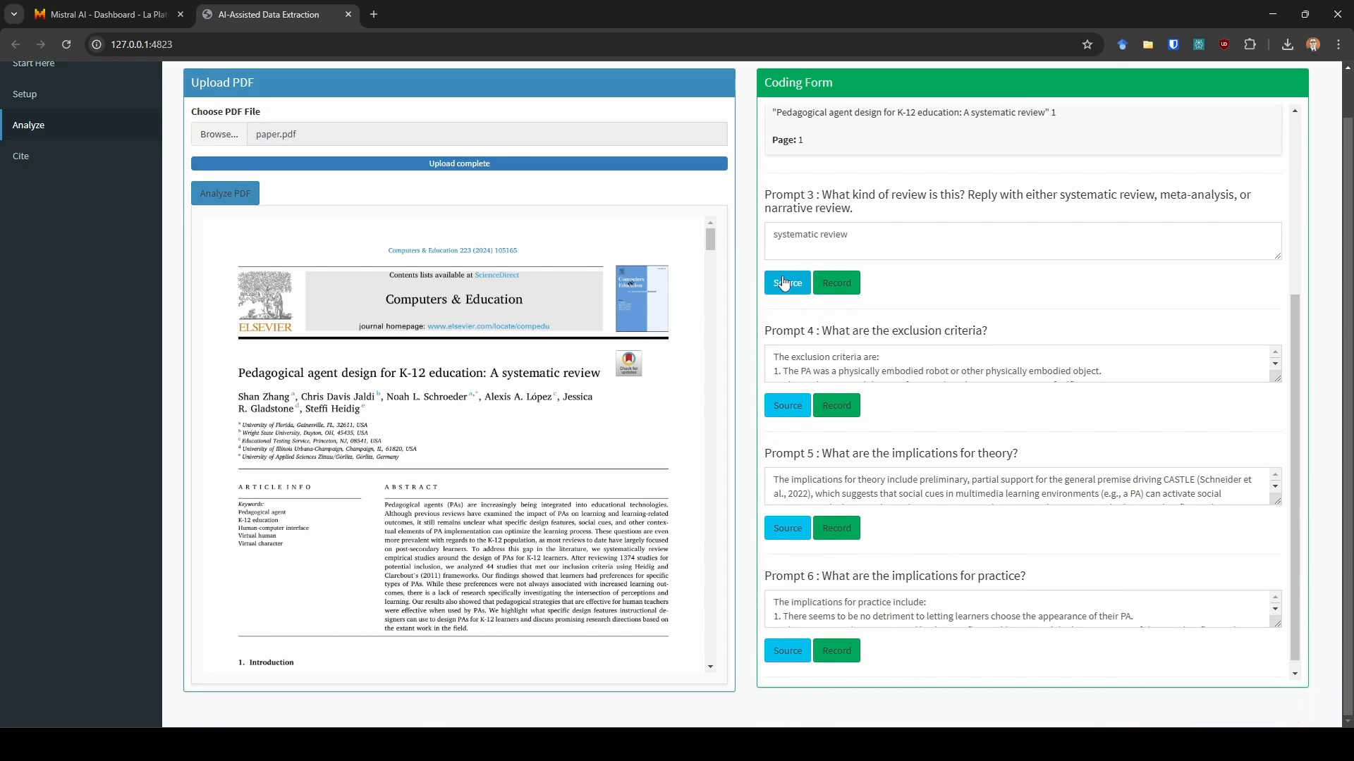
click(790, 278)
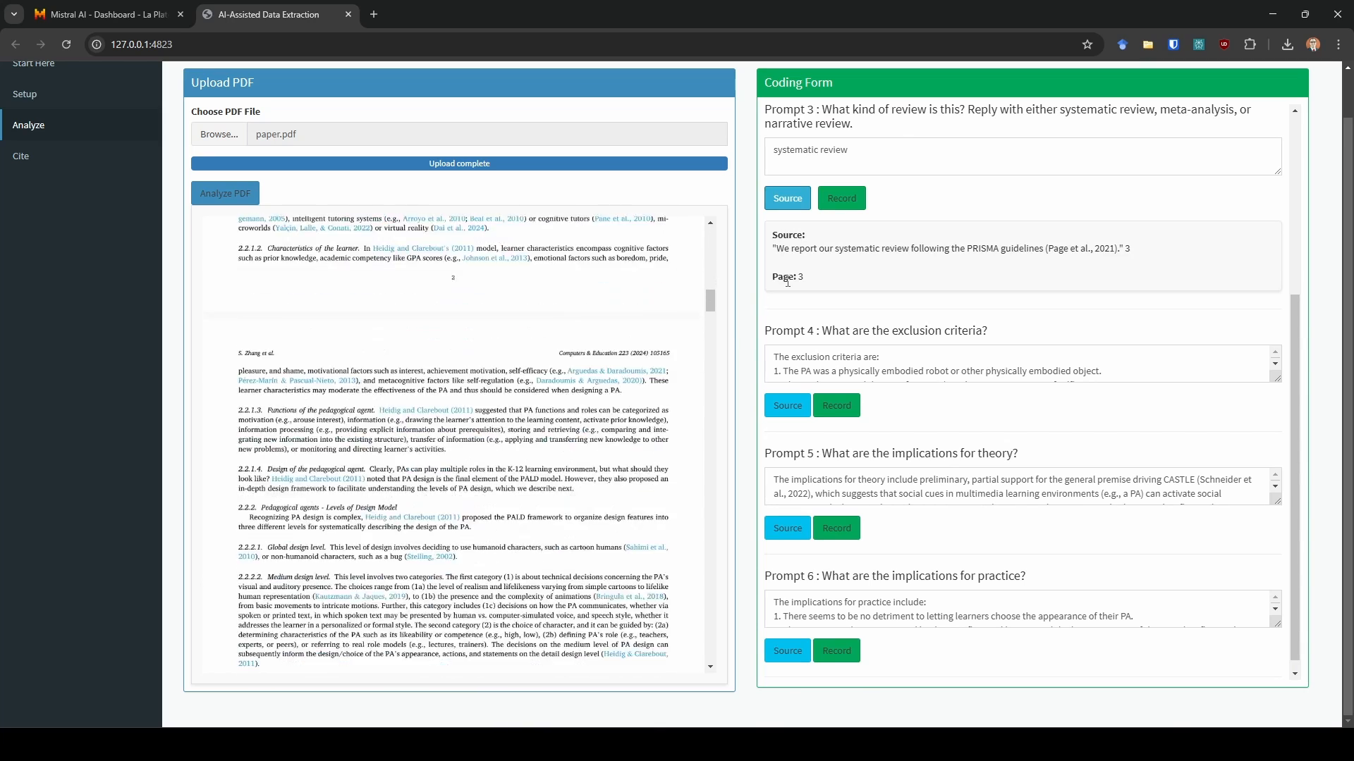
drag(784, 248, 1022, 252)
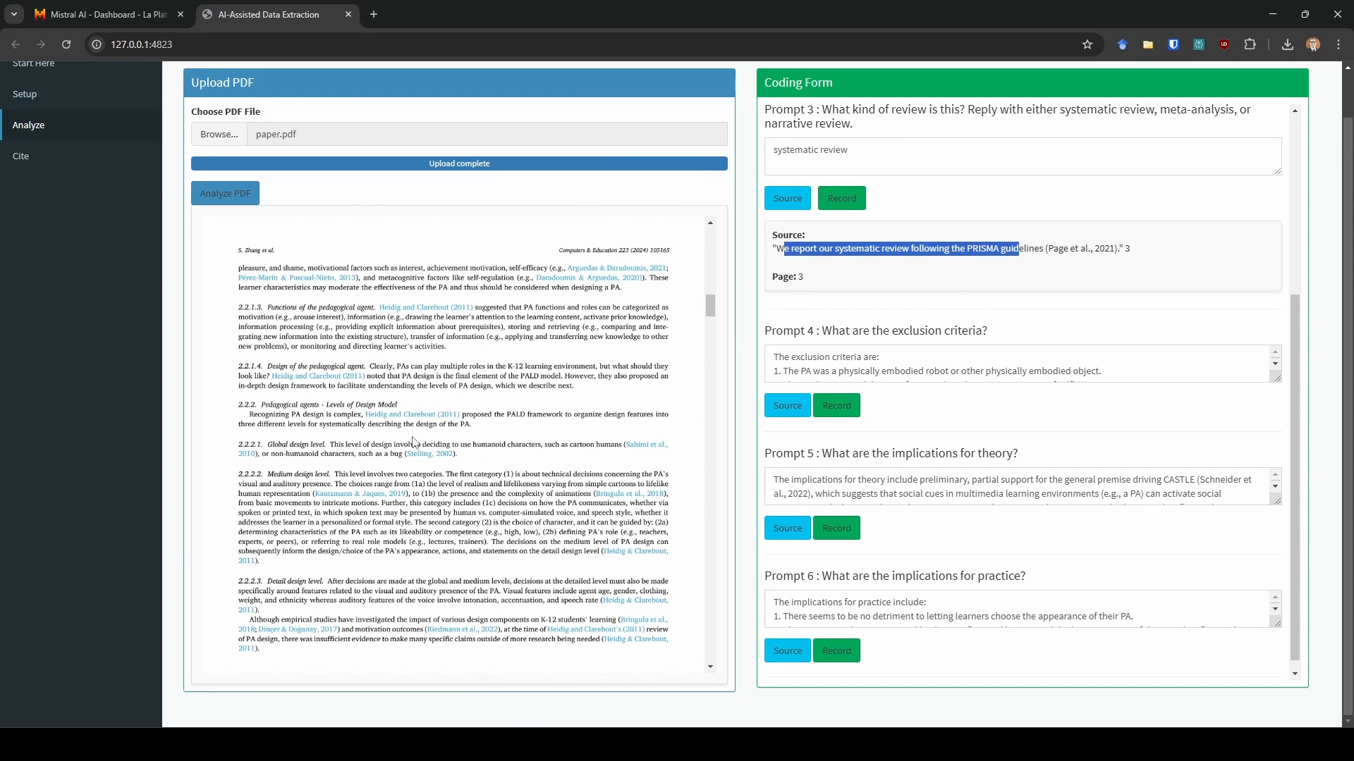
scroll(492, 436, down, 3)
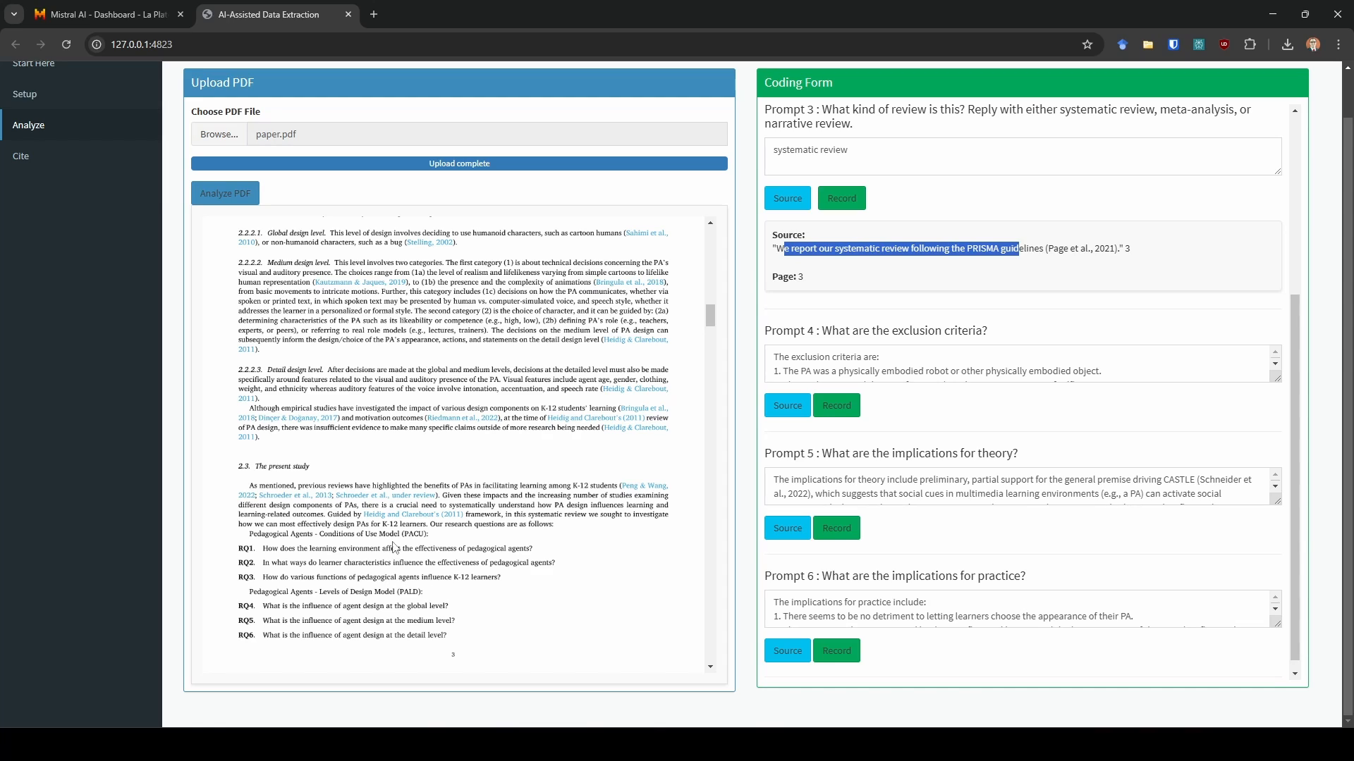
click(966, 242)
click(864, 199)
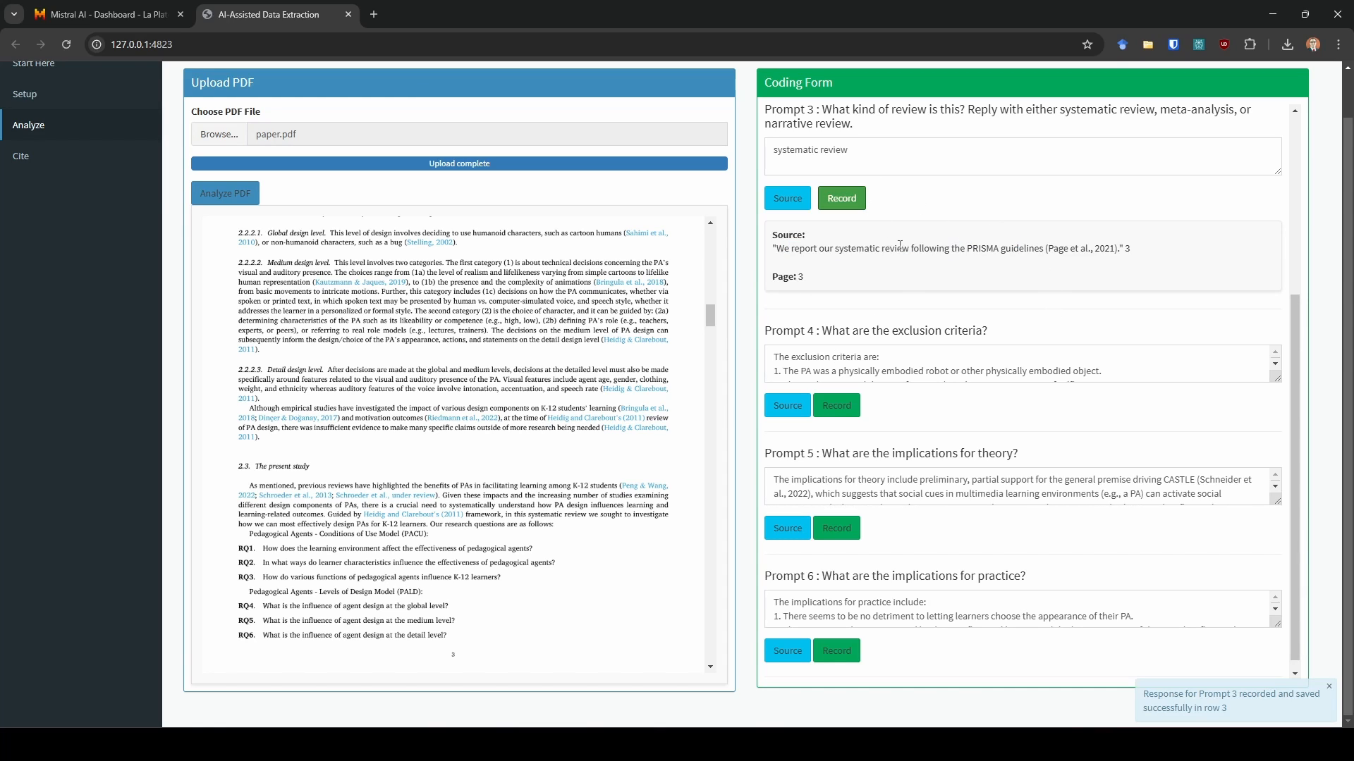
- Enlarge Prompt 4's response box and display its source quote
scroll(883, 234, down, 1)
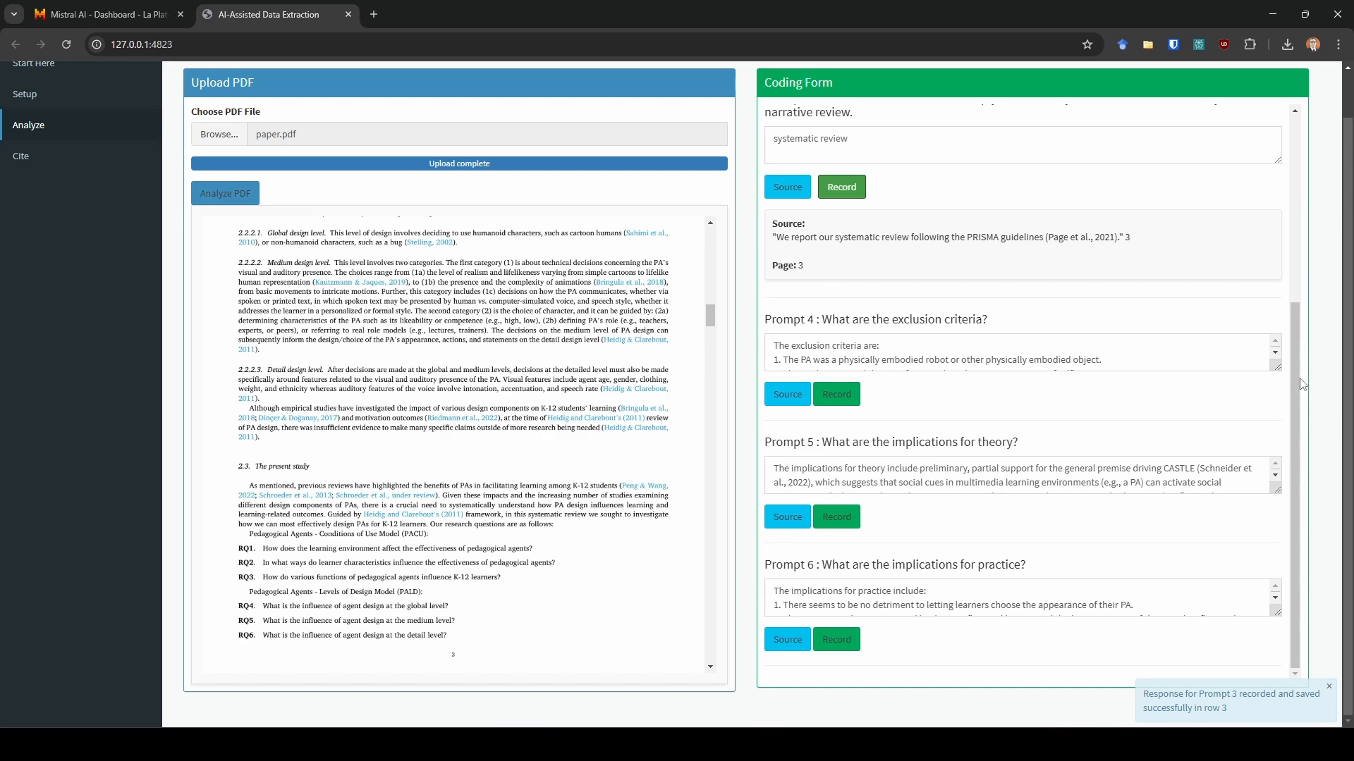
drag(1277, 367, 1284, 451)
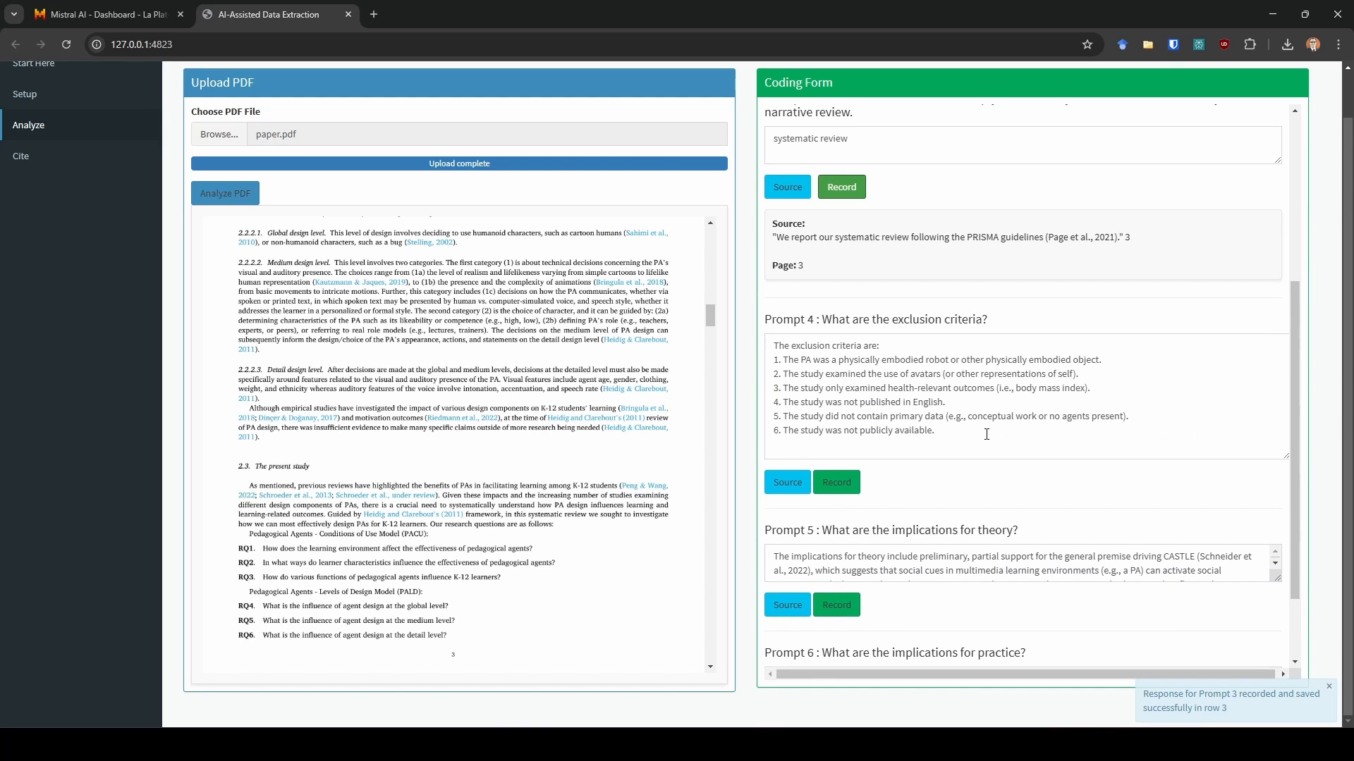
click(787, 482)
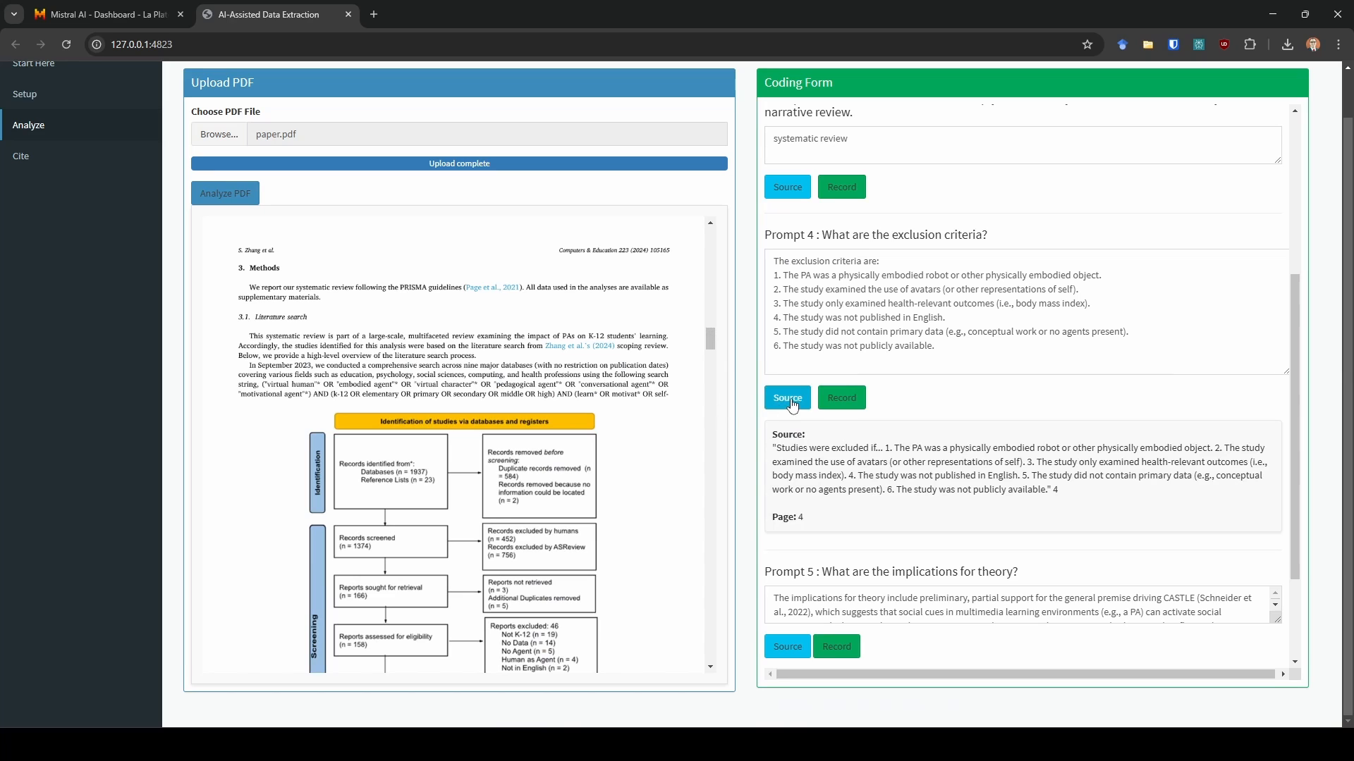
drag(793, 450, 983, 479)
click(992, 489)
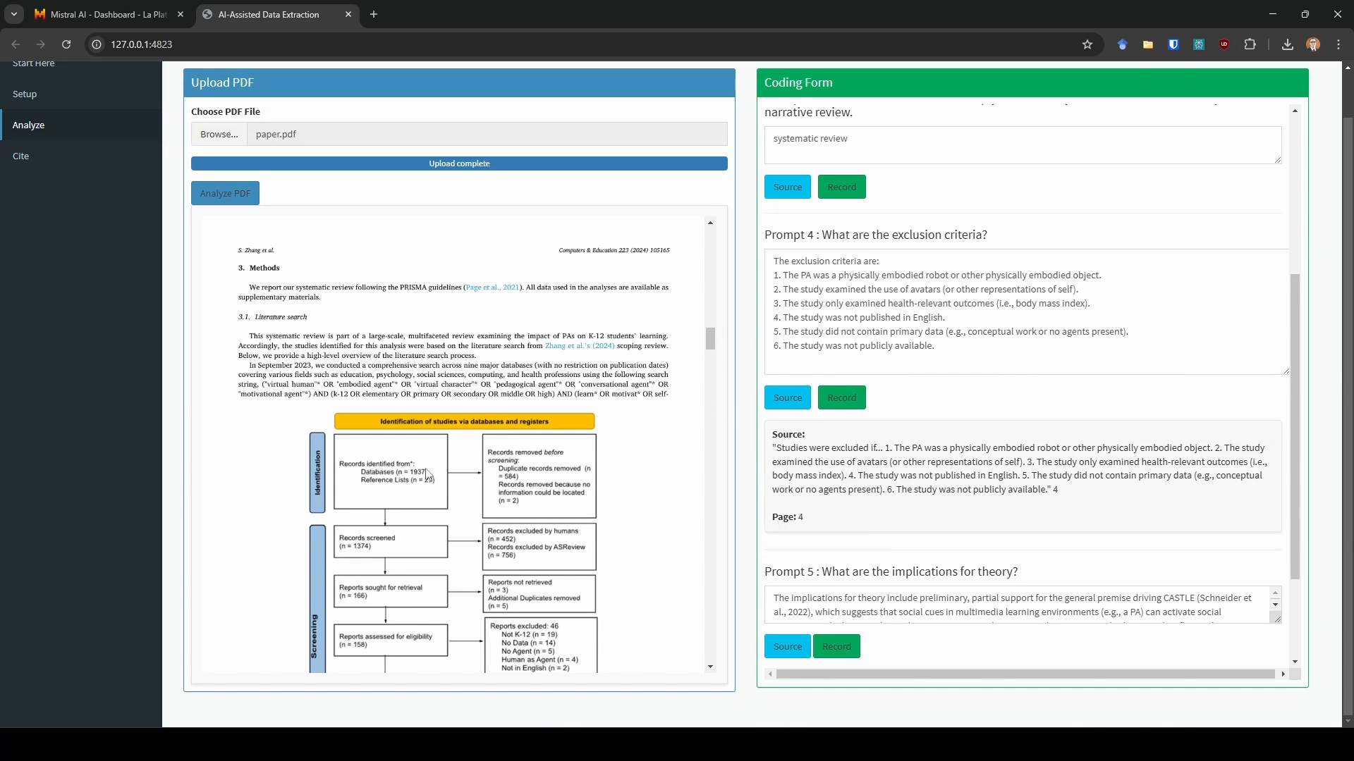
- Scroll through the PDF to compare its exclusion criteria with Prompt 4's source
scroll(427, 474, down, 10)
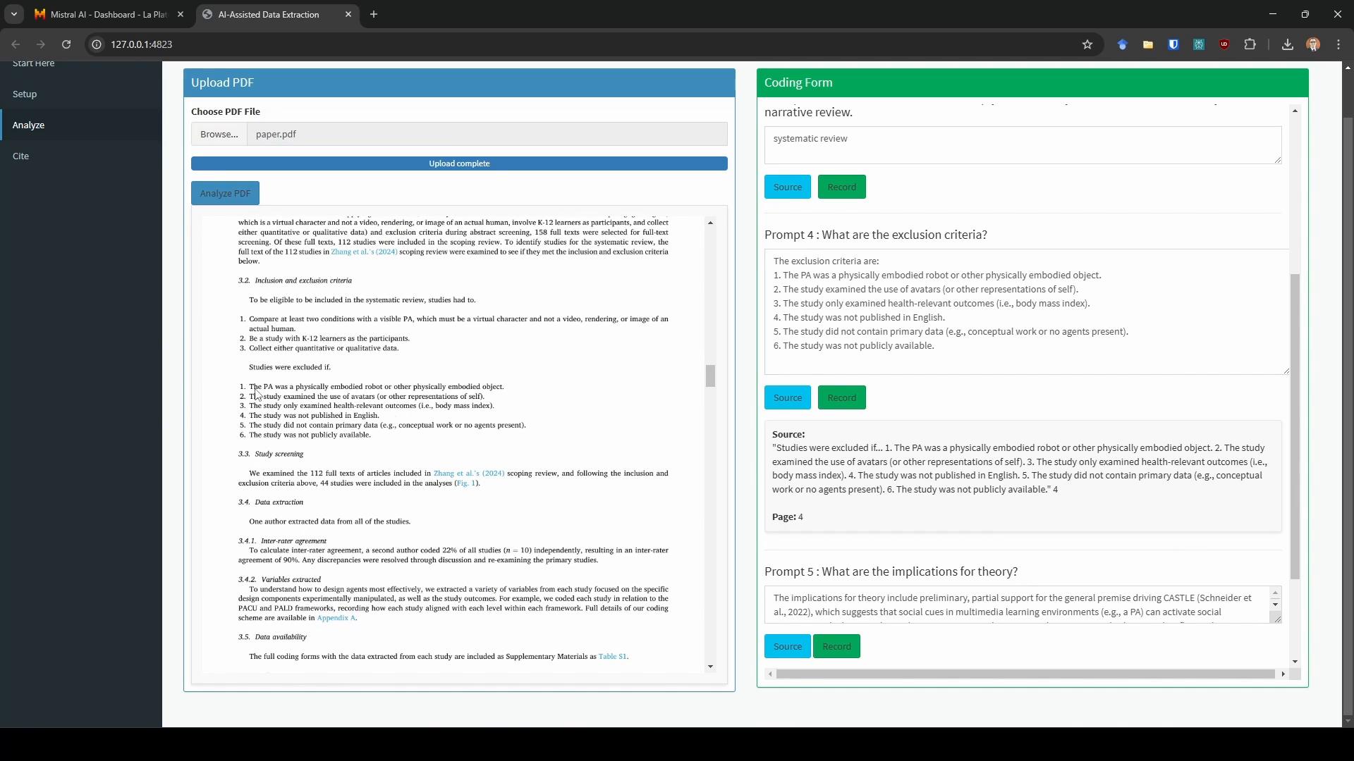
scroll(620, 417, up, 1)
right_click(620, 418)
click(531, 397)
scroll(539, 423, up, 5)
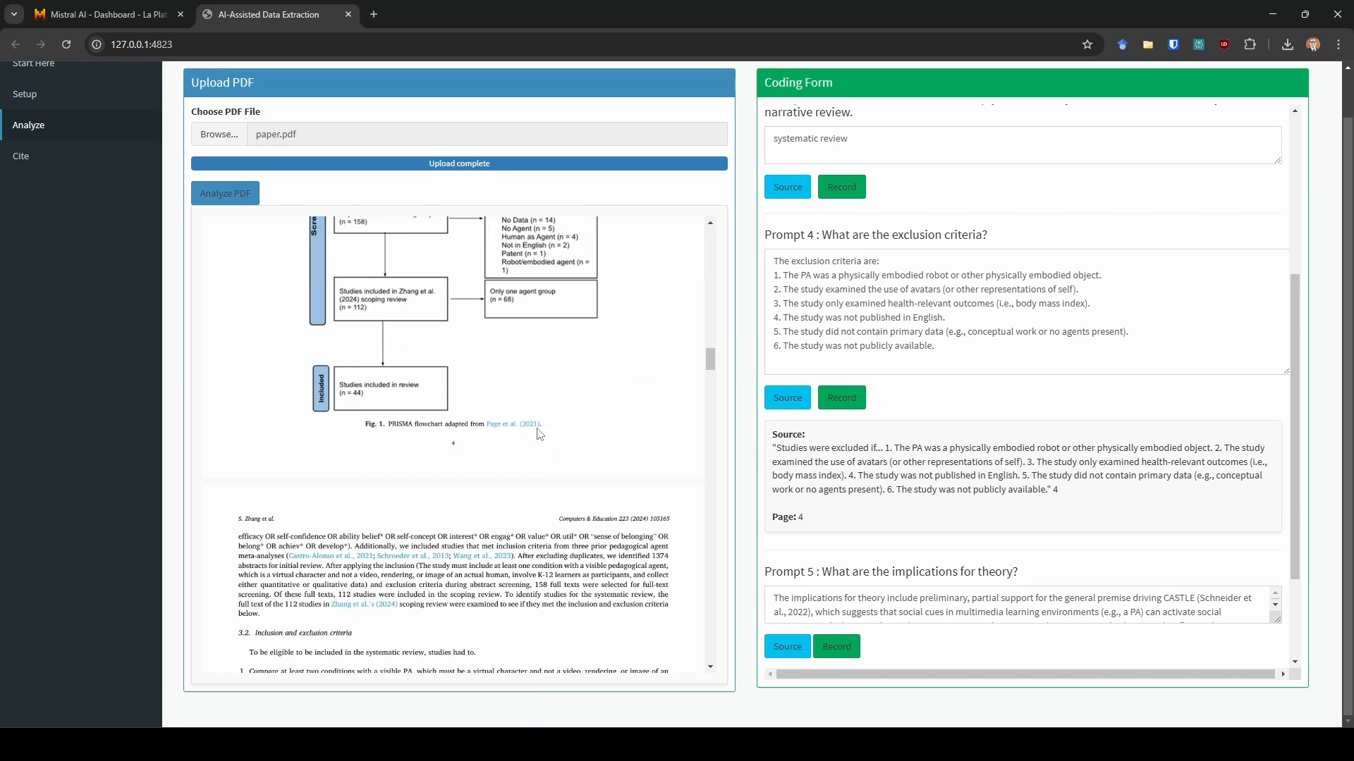
scroll(539, 434, up, 3)
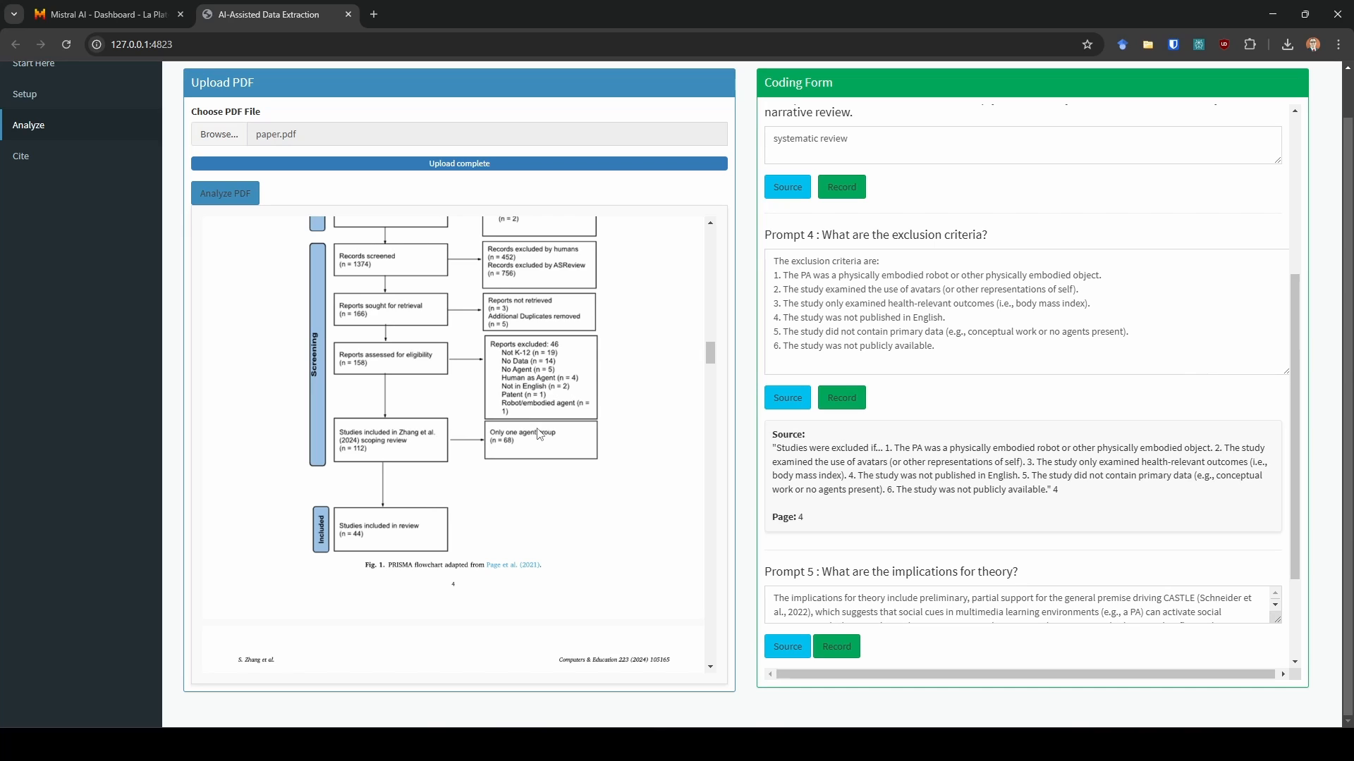
scroll(539, 434, up, 2)
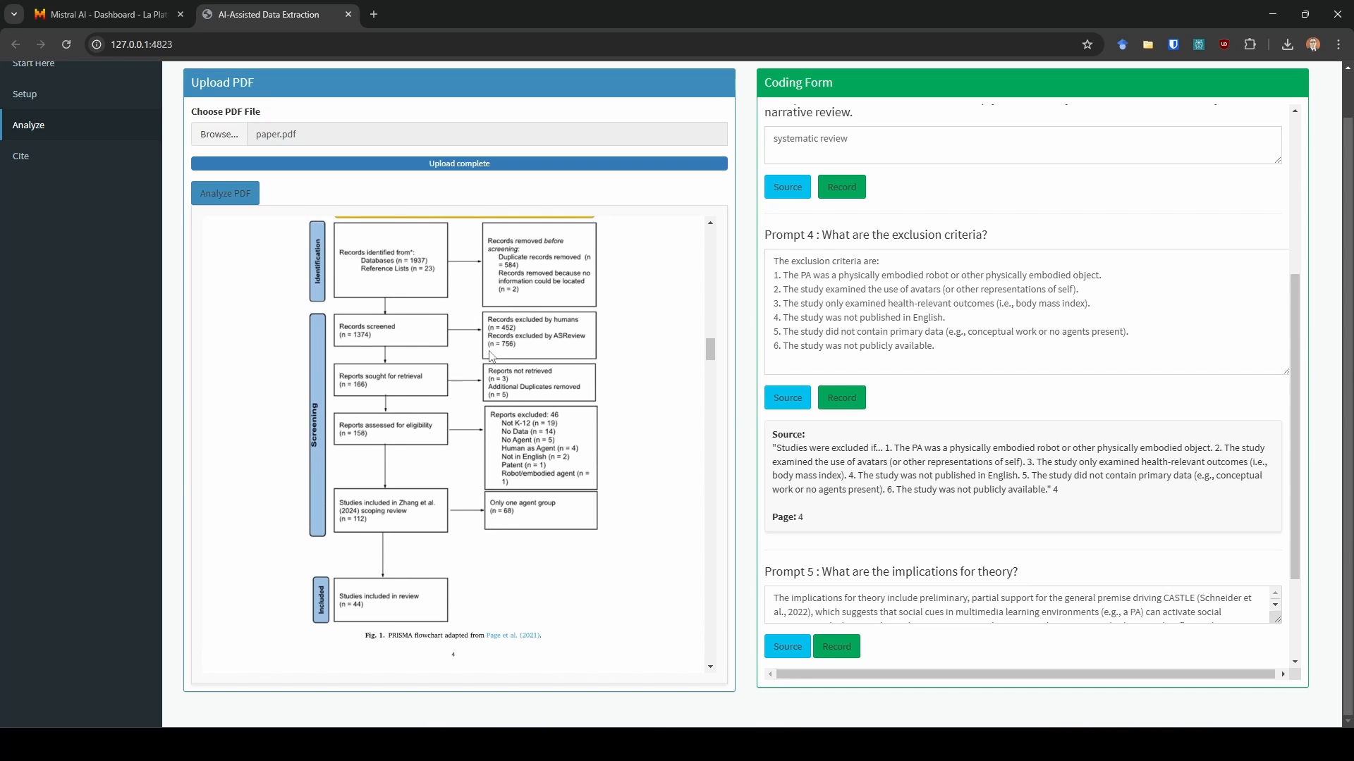
scroll(471, 356, down, 5)
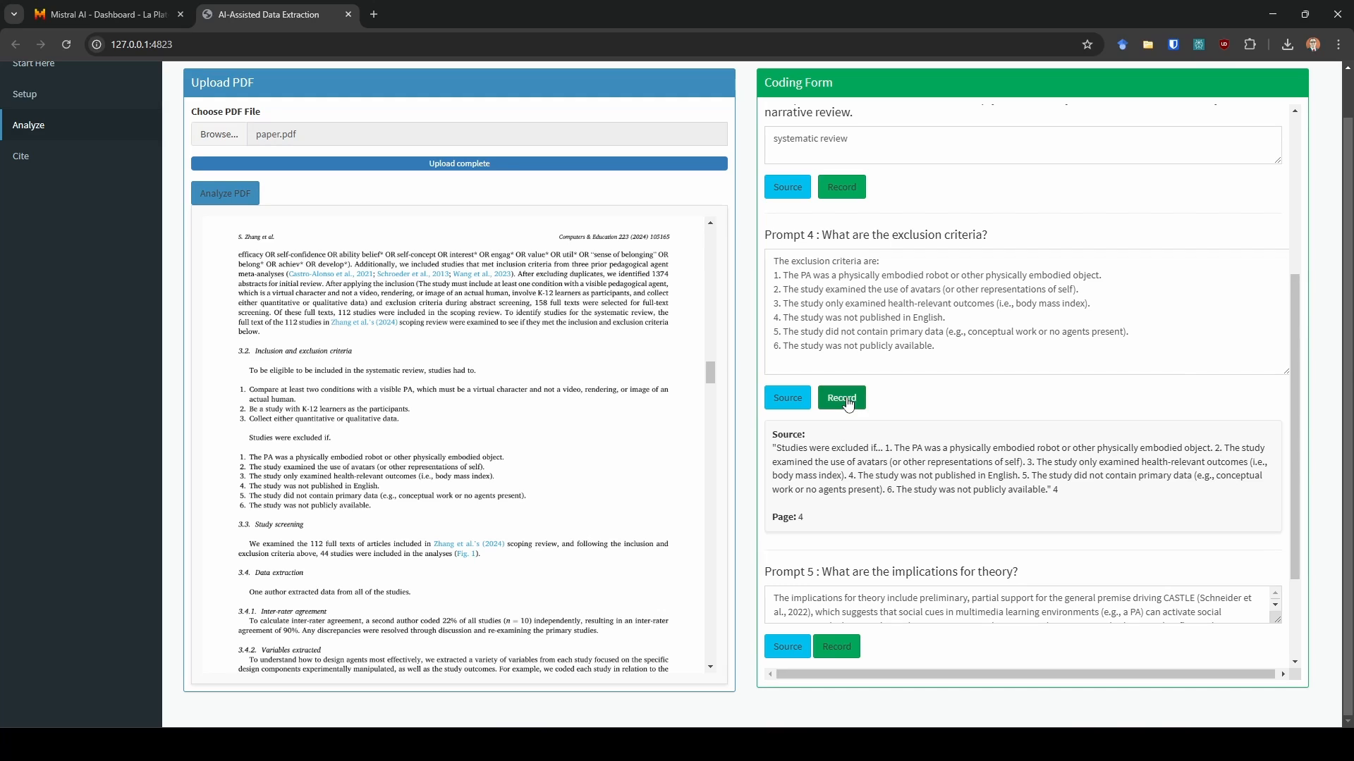
- Replace Prompt 4's response with "Mistral is a really fun LLM." and record it
click(953, 349)
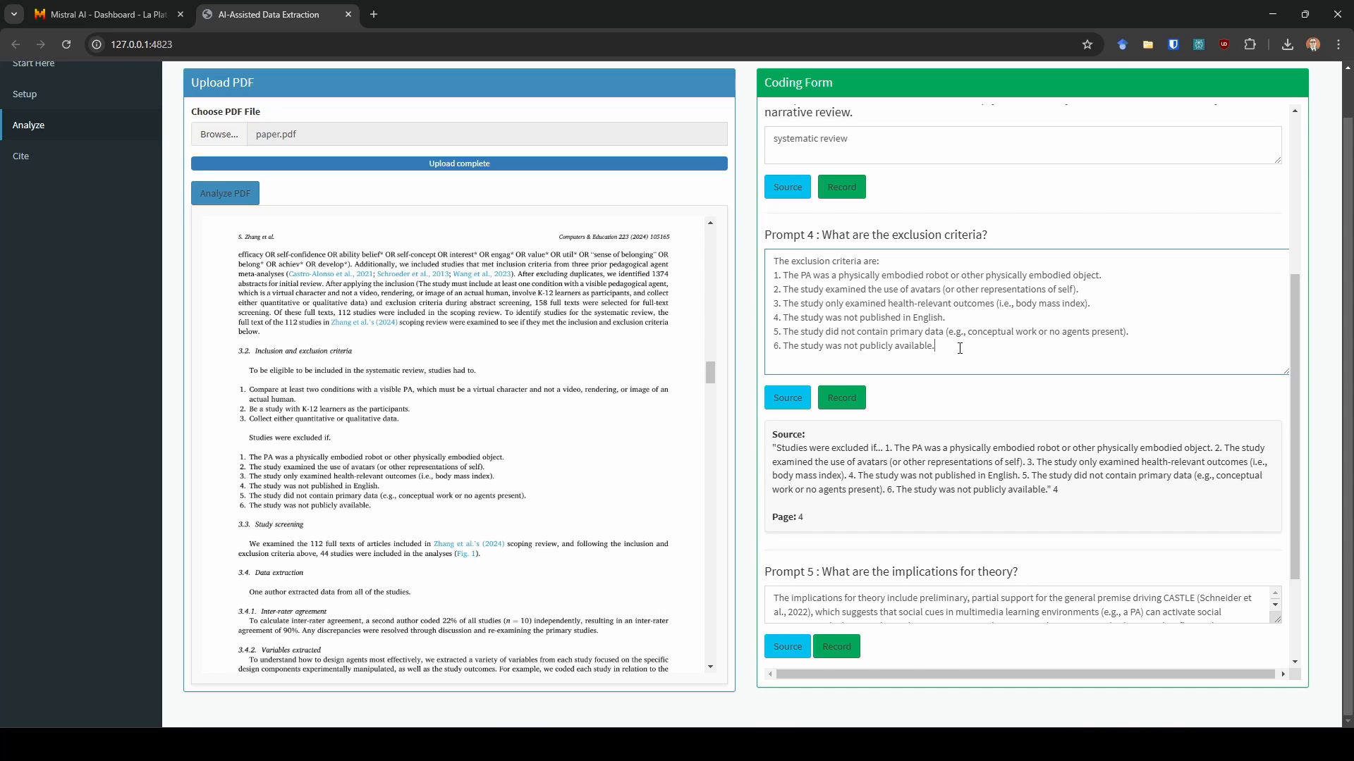
drag(959, 348, 734, 241)
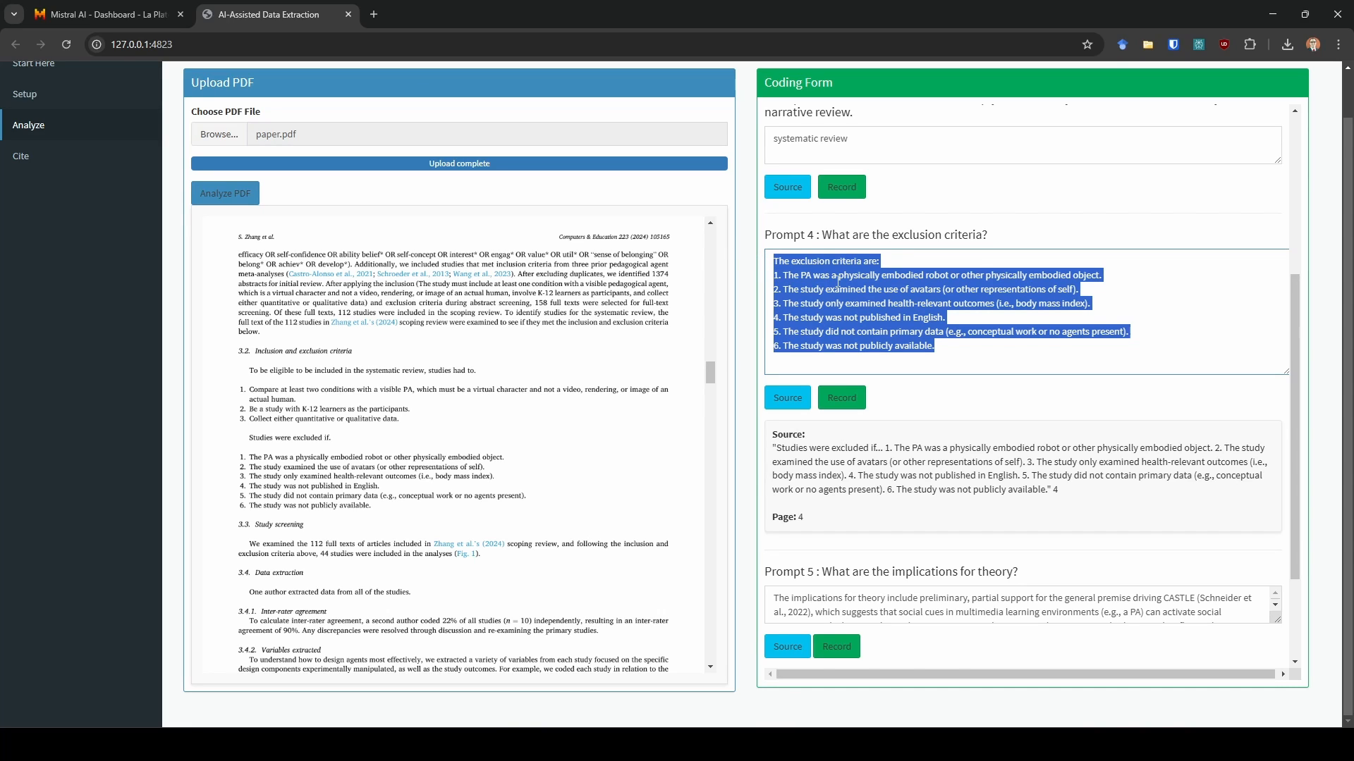
text(Eclusion)
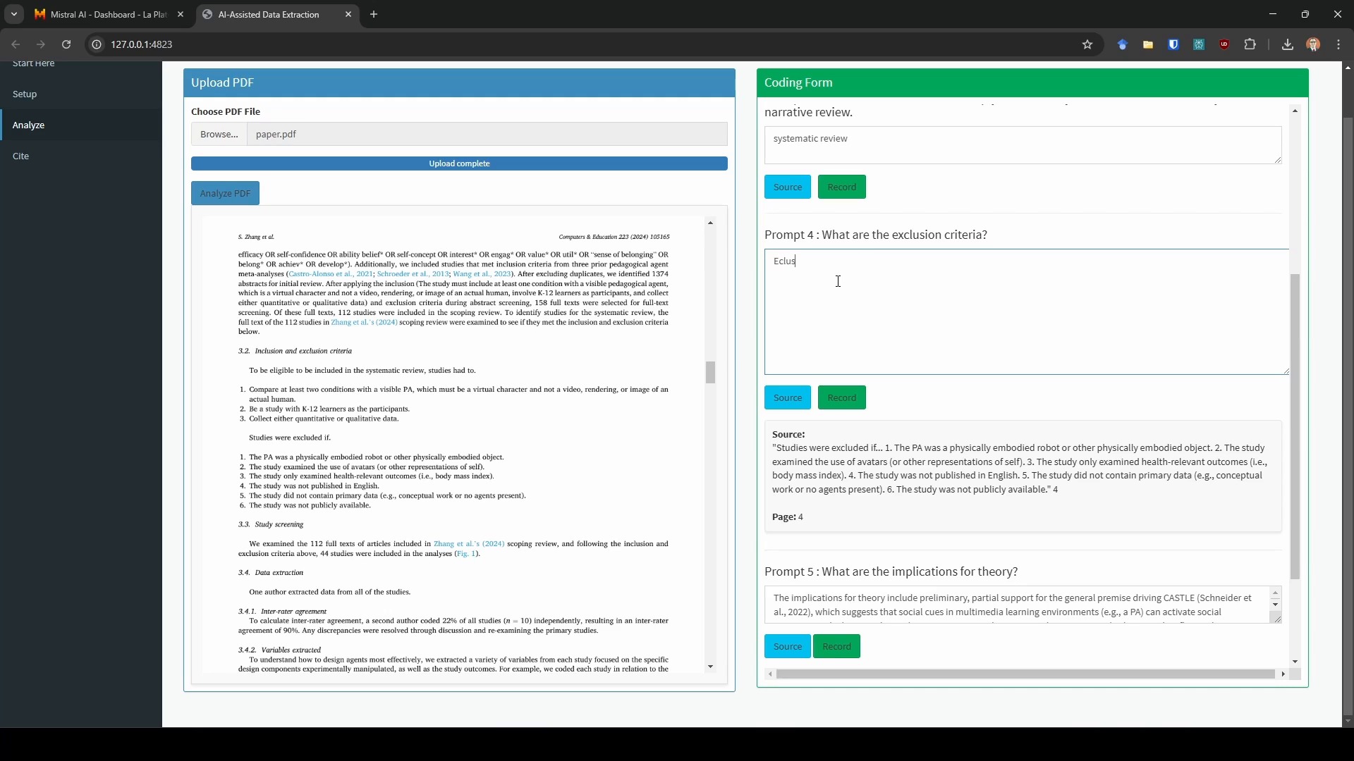
key(BackSpace)
key(BackSpace)
key(BackSpace)
key(BackSpace)
key(BackSpace)
key(BackSpace)
key(BackSpace)
key(BackSpace)
key(BackSpace)
text(Mistral is a really fun LLM)
click(844, 398)
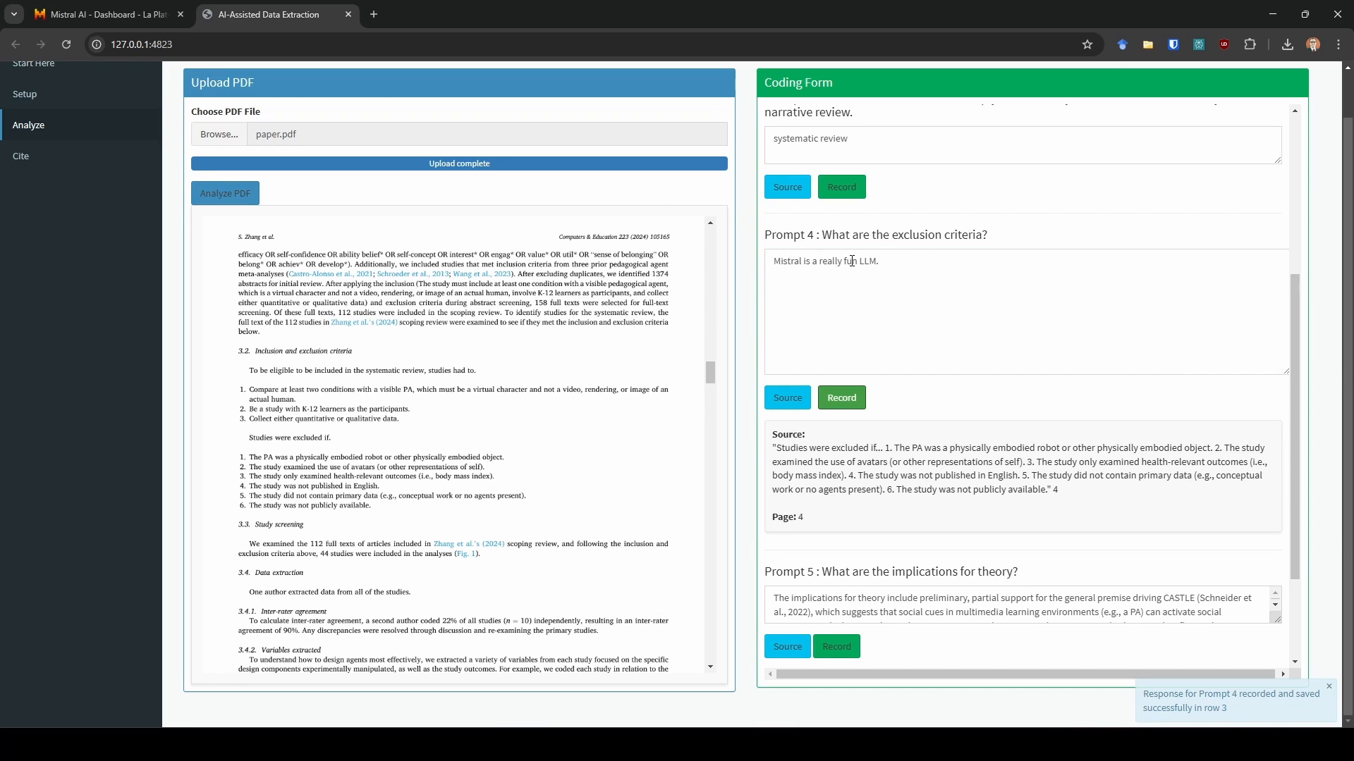
- Enlarge Prompt 5's response box and display its source quote
scroll(853, 308, down, 1)
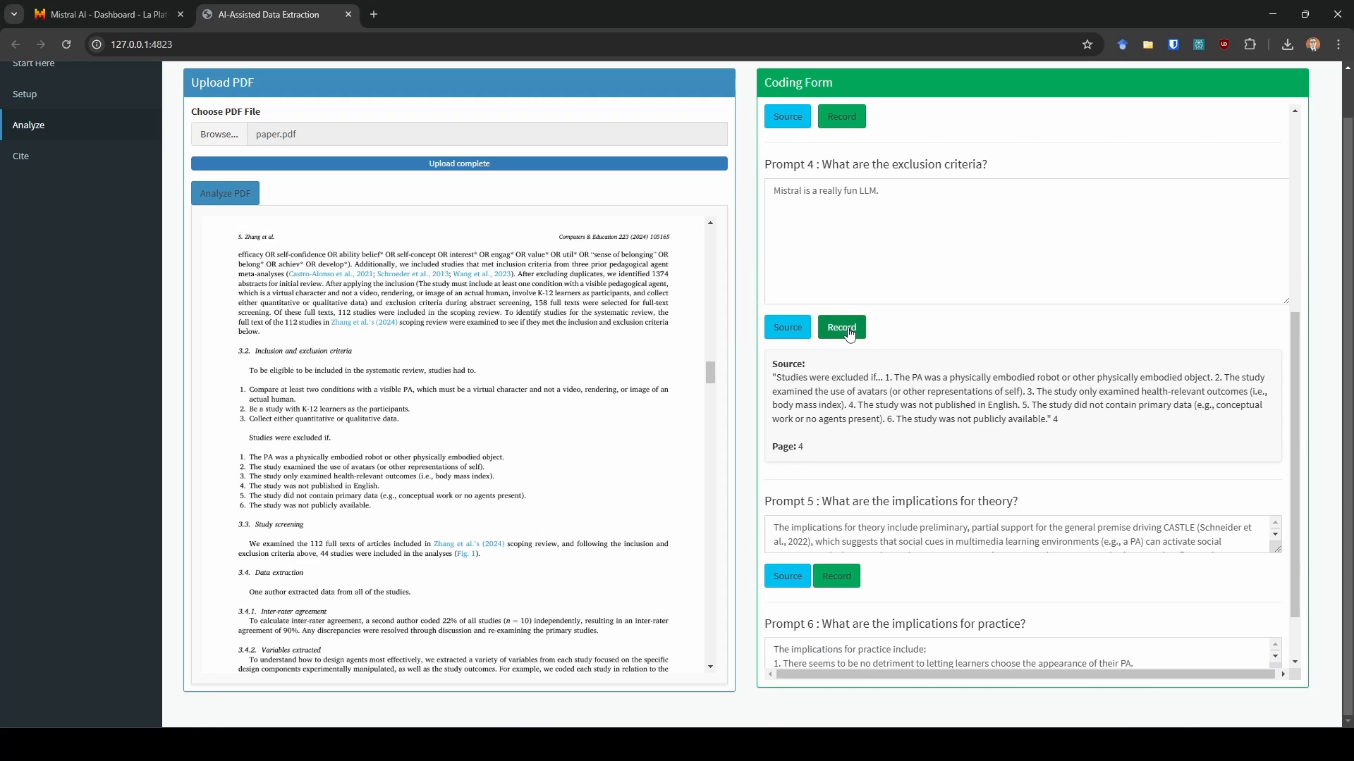
scroll(963, 333, down, 1)
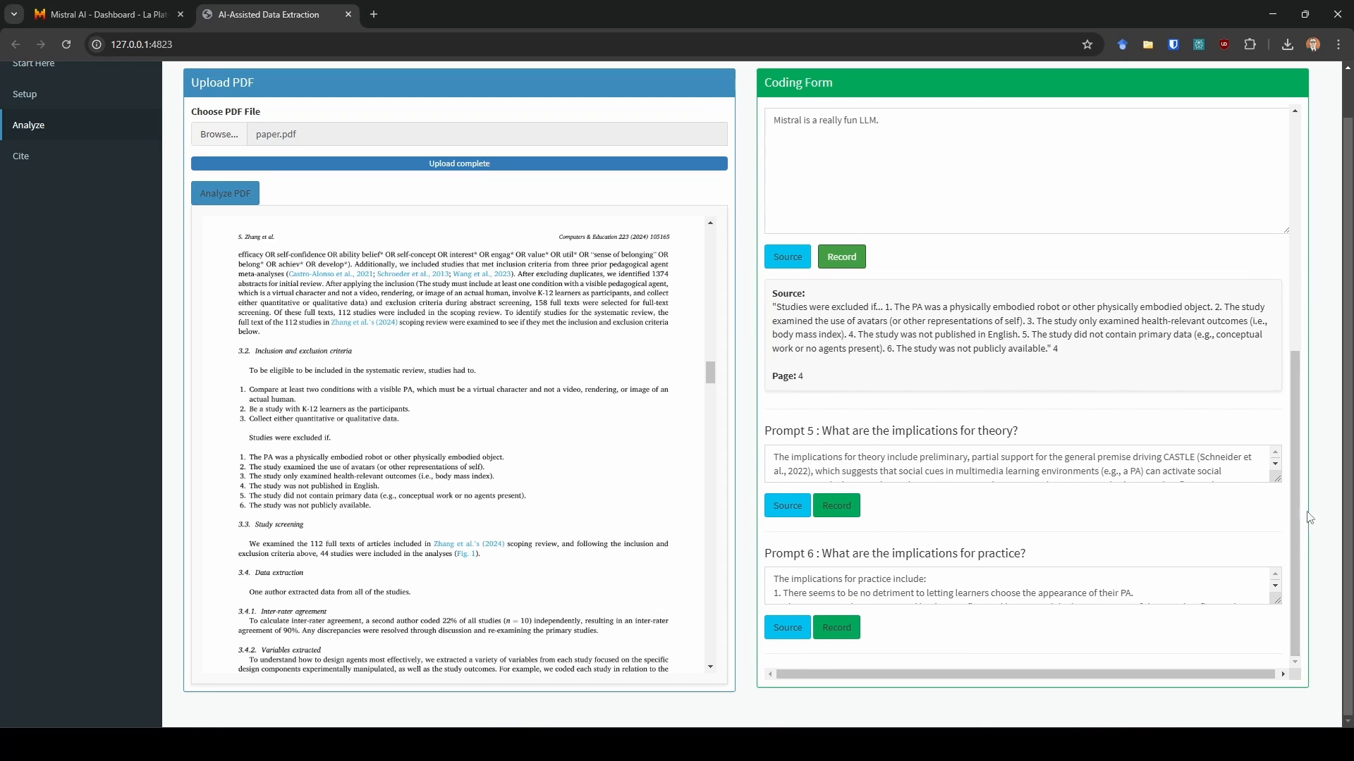
drag(1277, 478, 1277, 552)
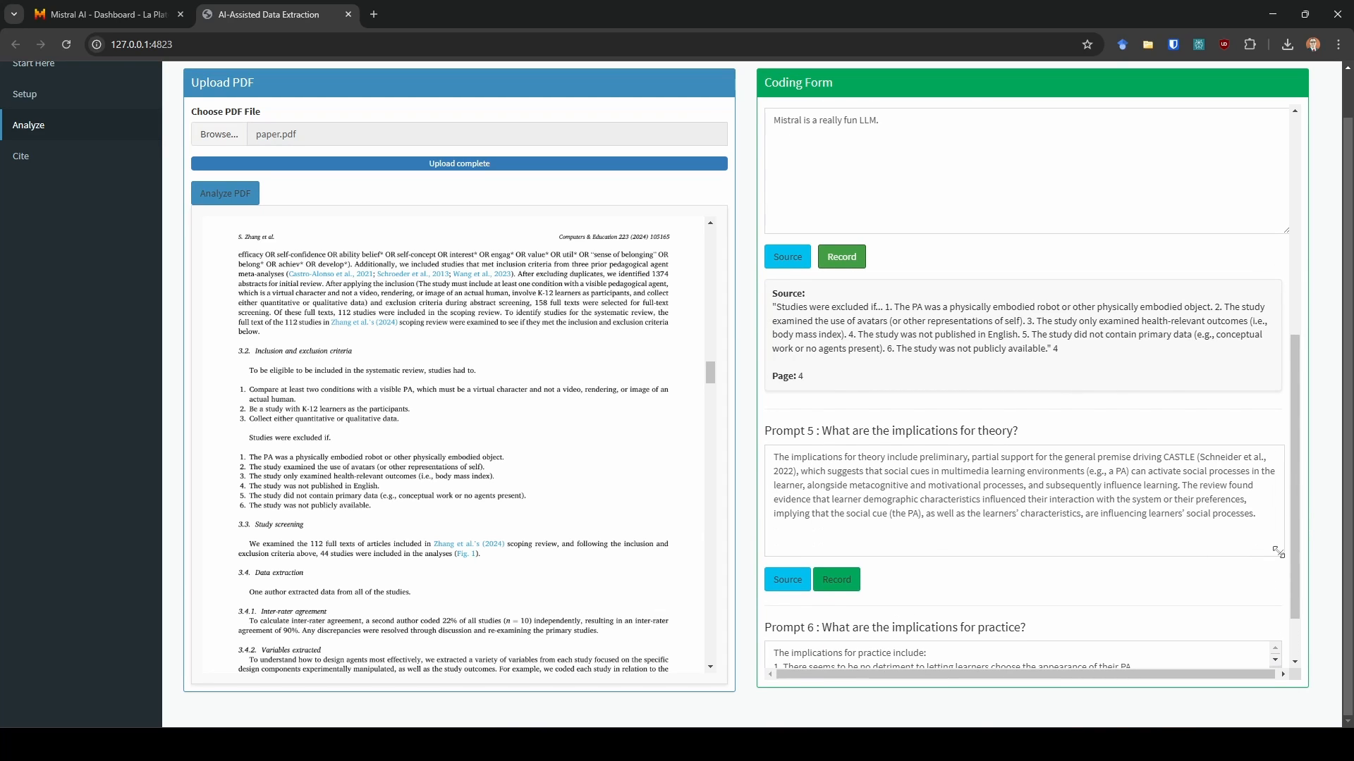
click(787, 580)
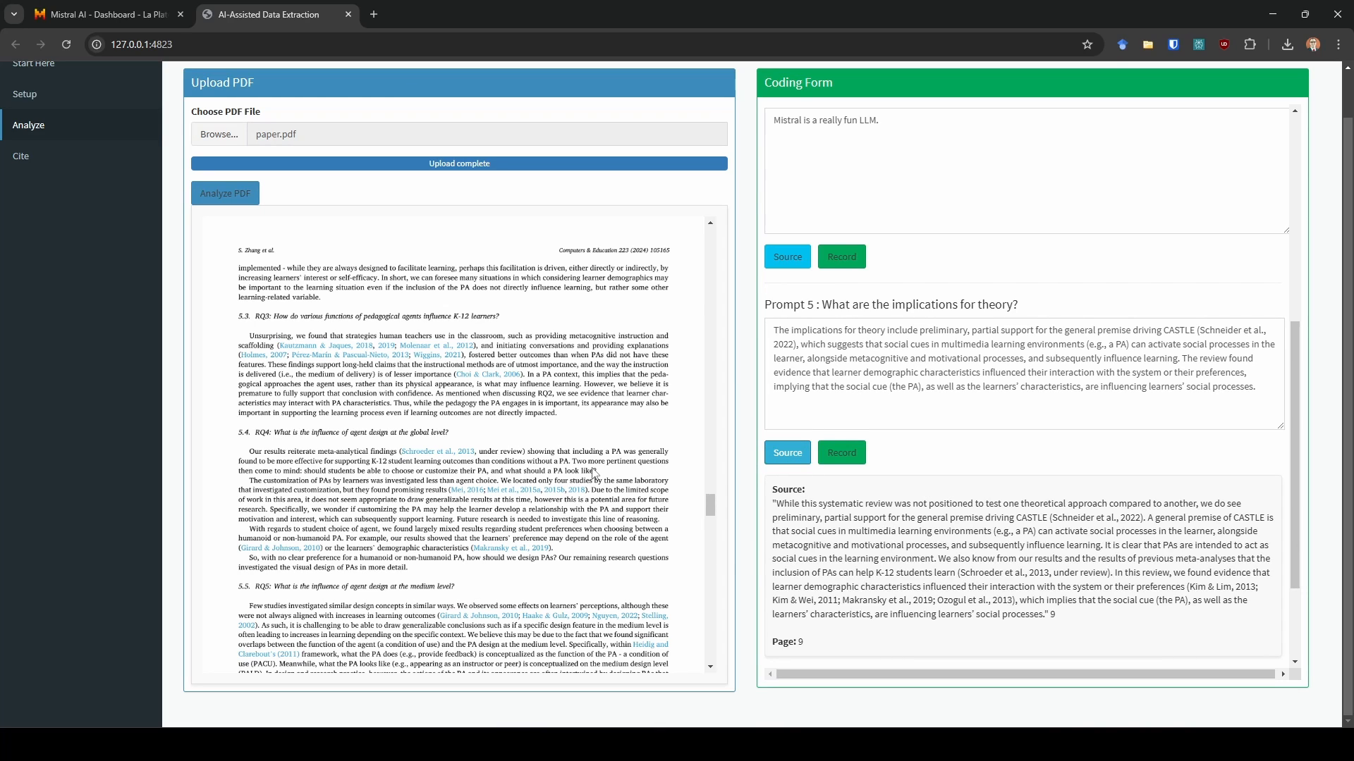
- Record Prompt 5's response
scroll(594, 473, down, 3)
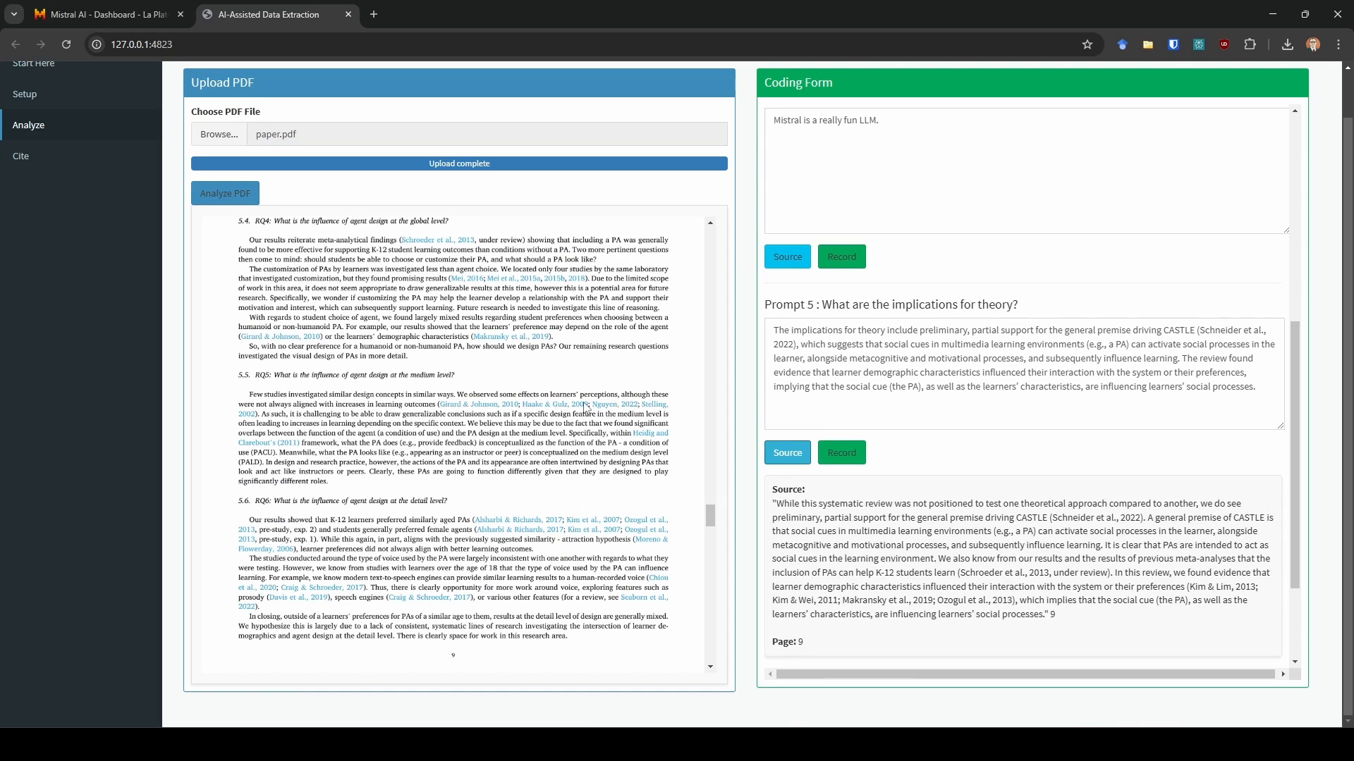
click(842, 453)
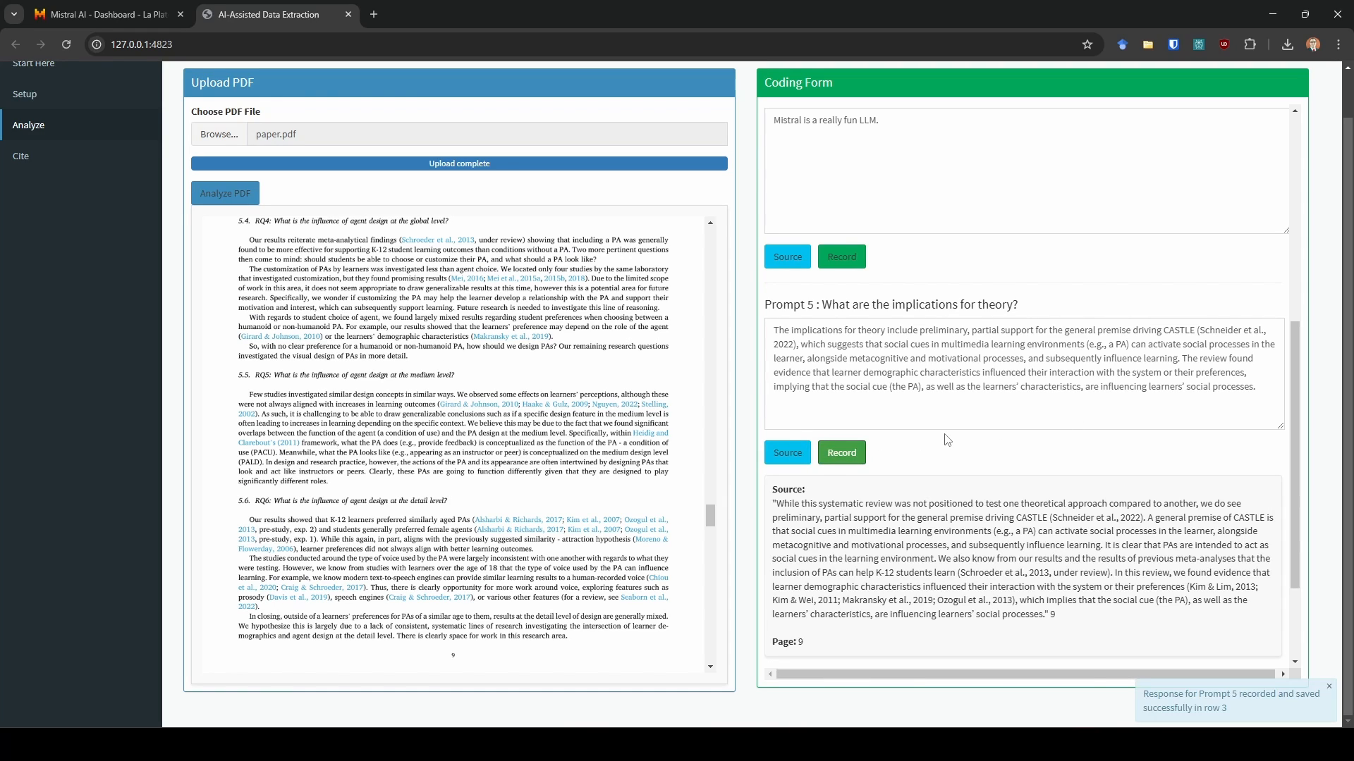
- Enlarge Prompt 6's response box, display its source quote and record the response
scroll(947, 441, down, 2)
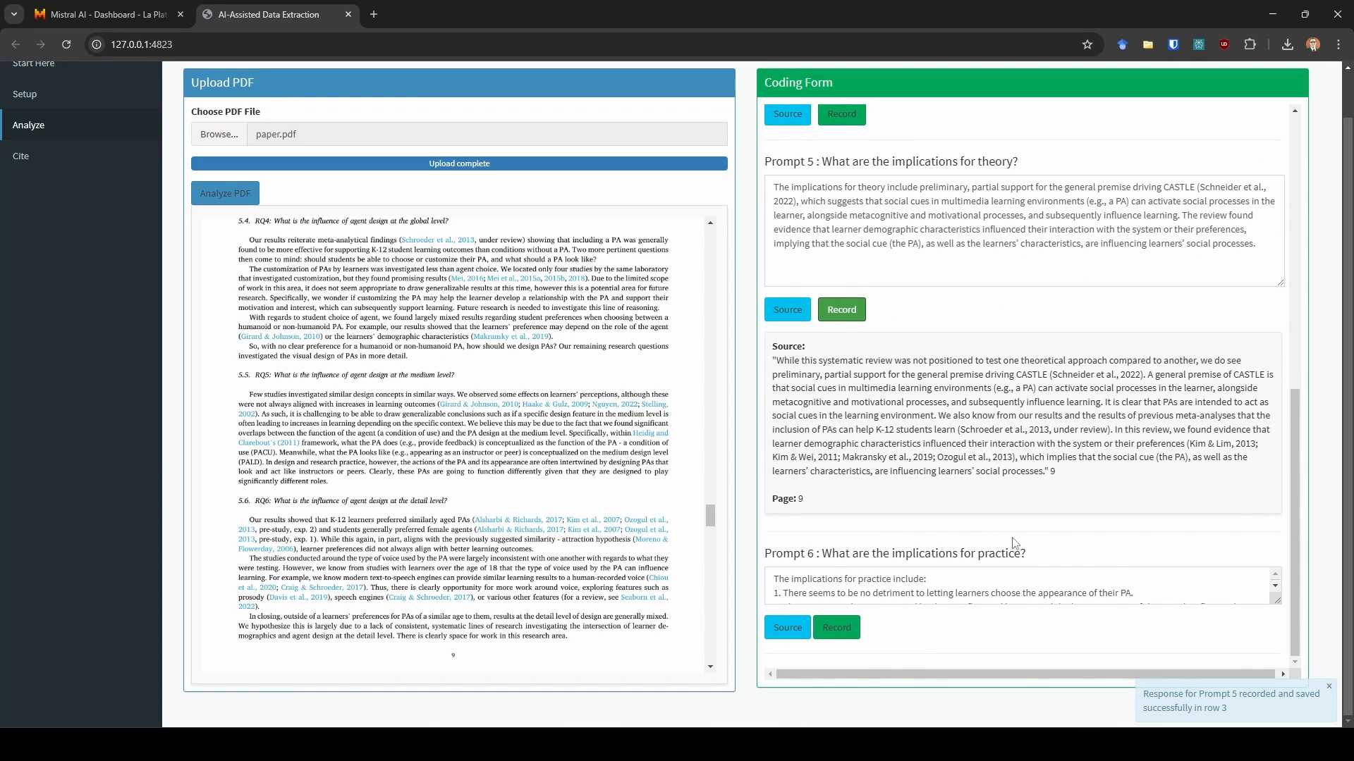
drag(1277, 600, 1277, 666)
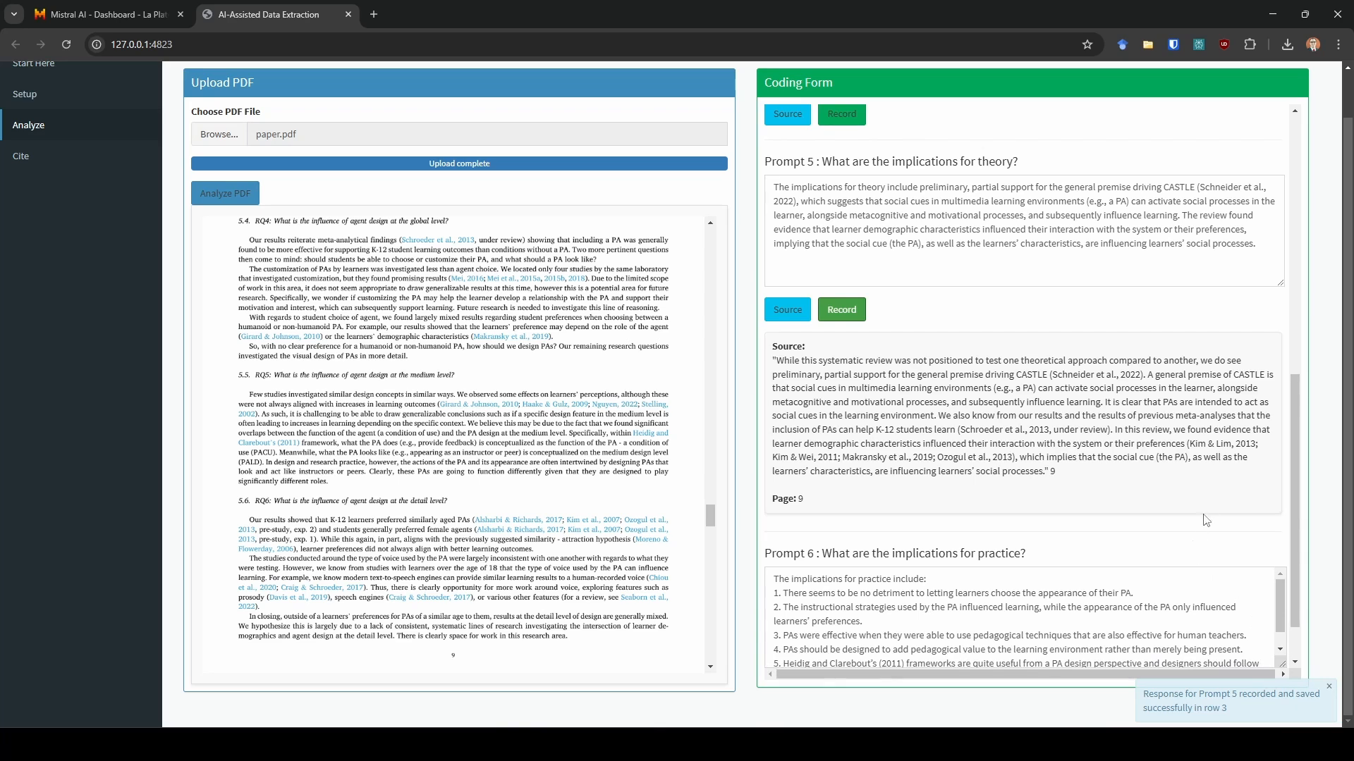
scroll(995, 535, down, 1)
click(788, 627)
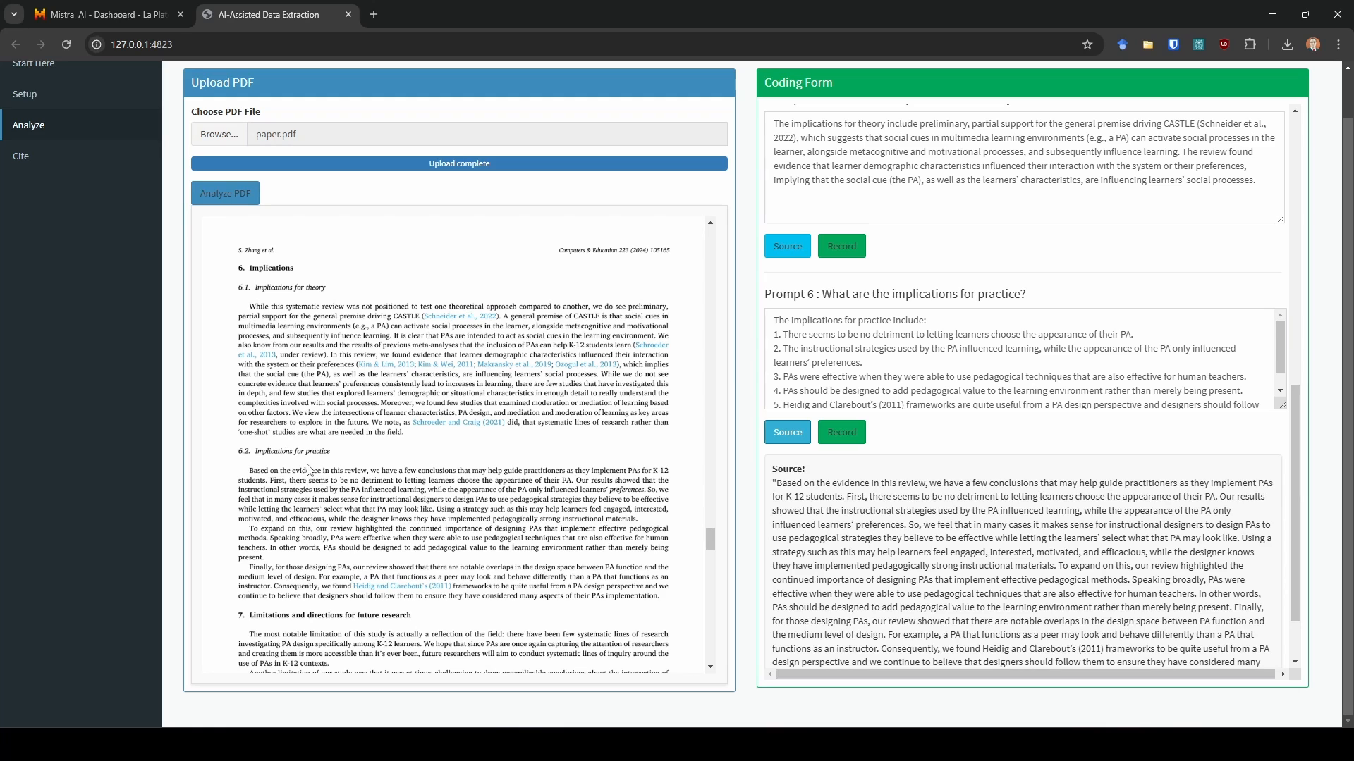
click(854, 440)
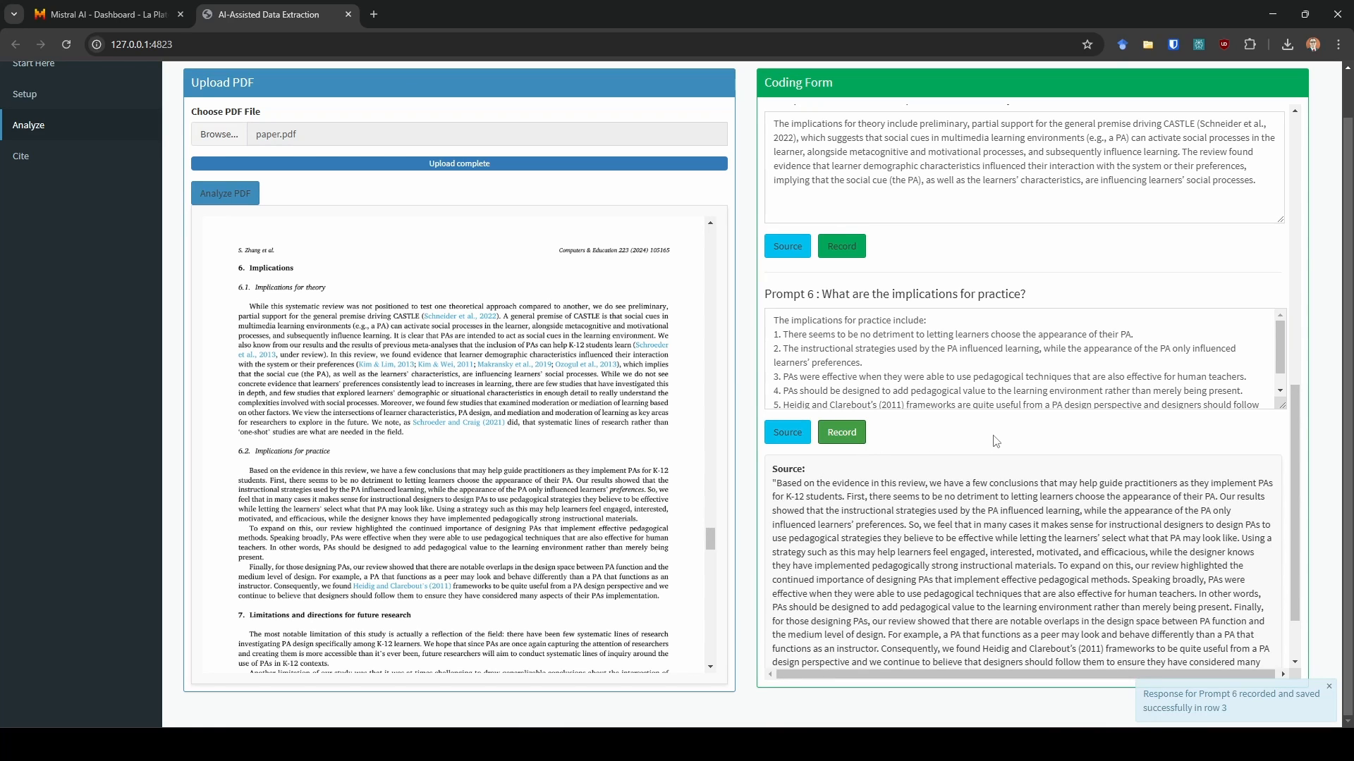
- Widen column D in the spreadsheet to view the exclusion-criteria response recorded in row 4
scroll(996, 442, up, 15)
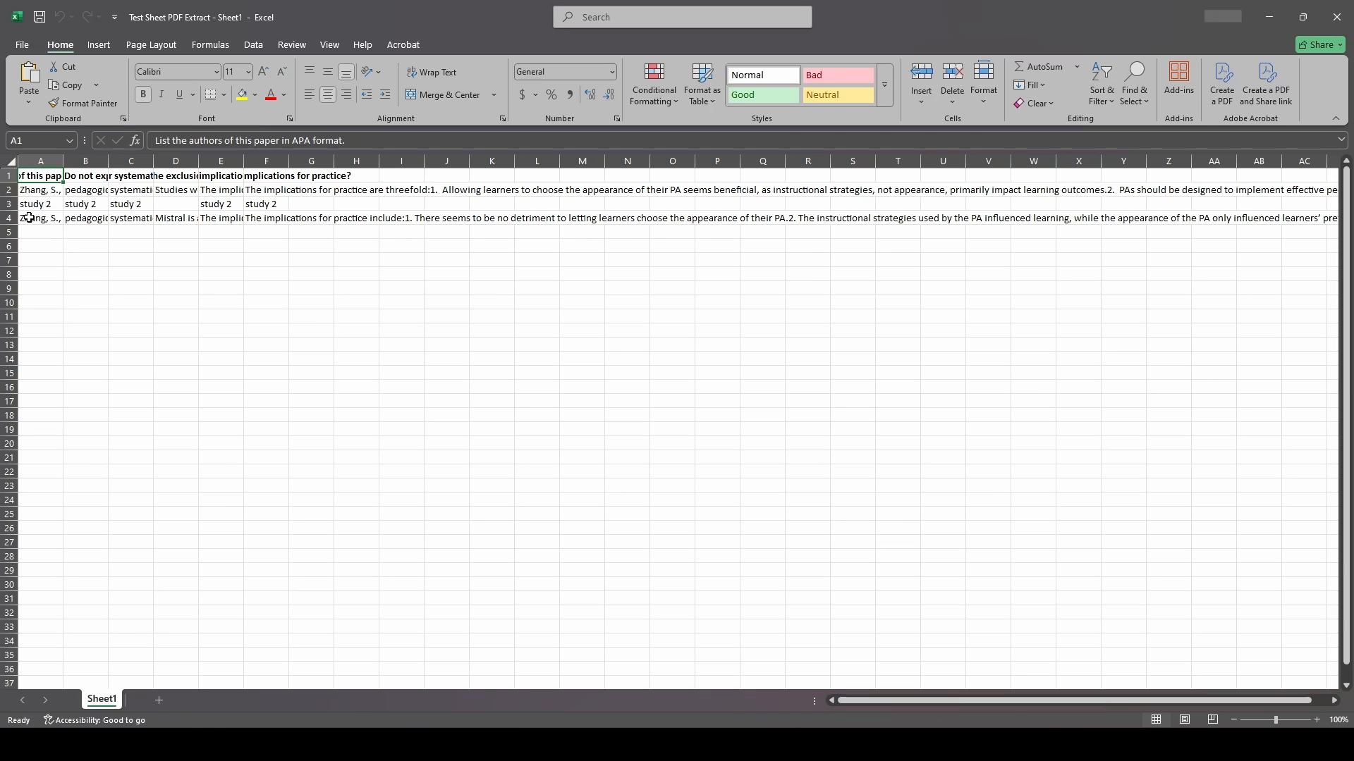
drag(29, 218, 511, 232)
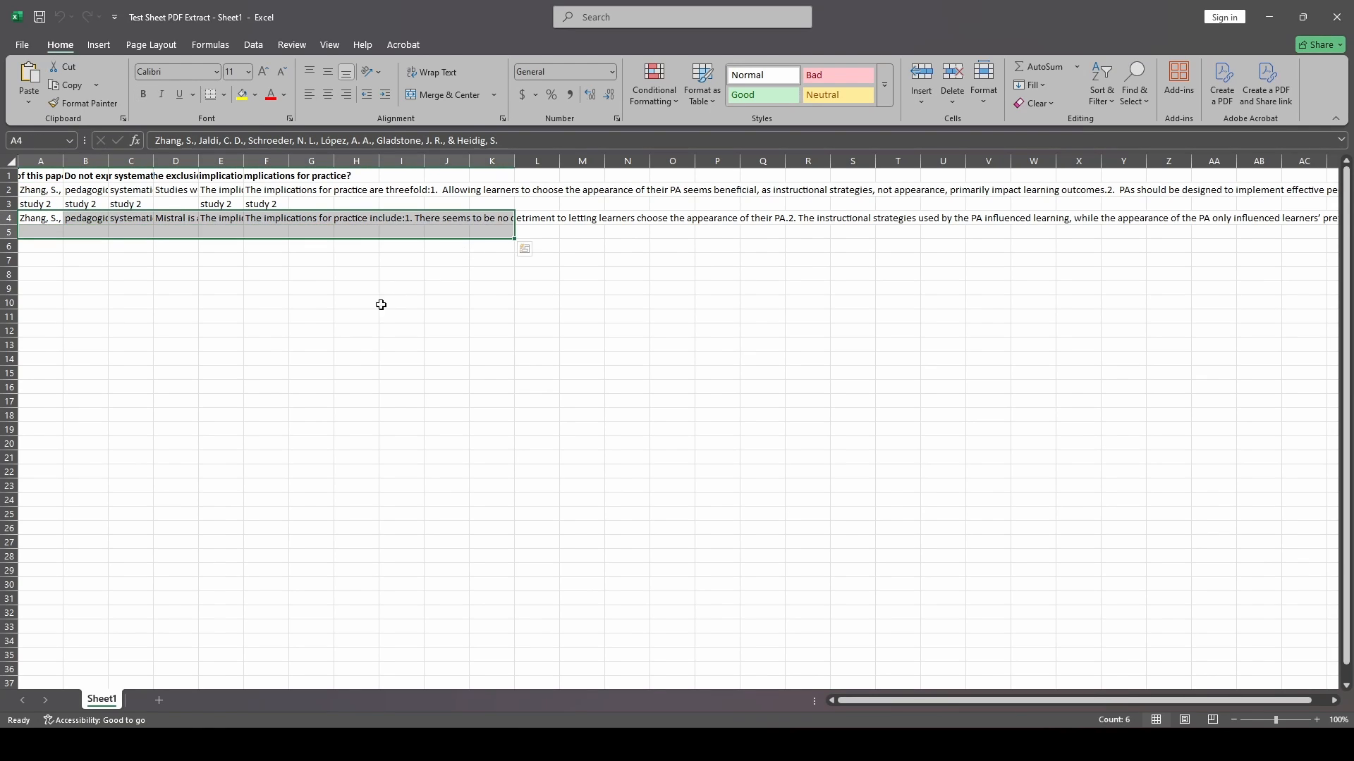
click(377, 305)
click(176, 218)
drag(199, 161, 530, 159)
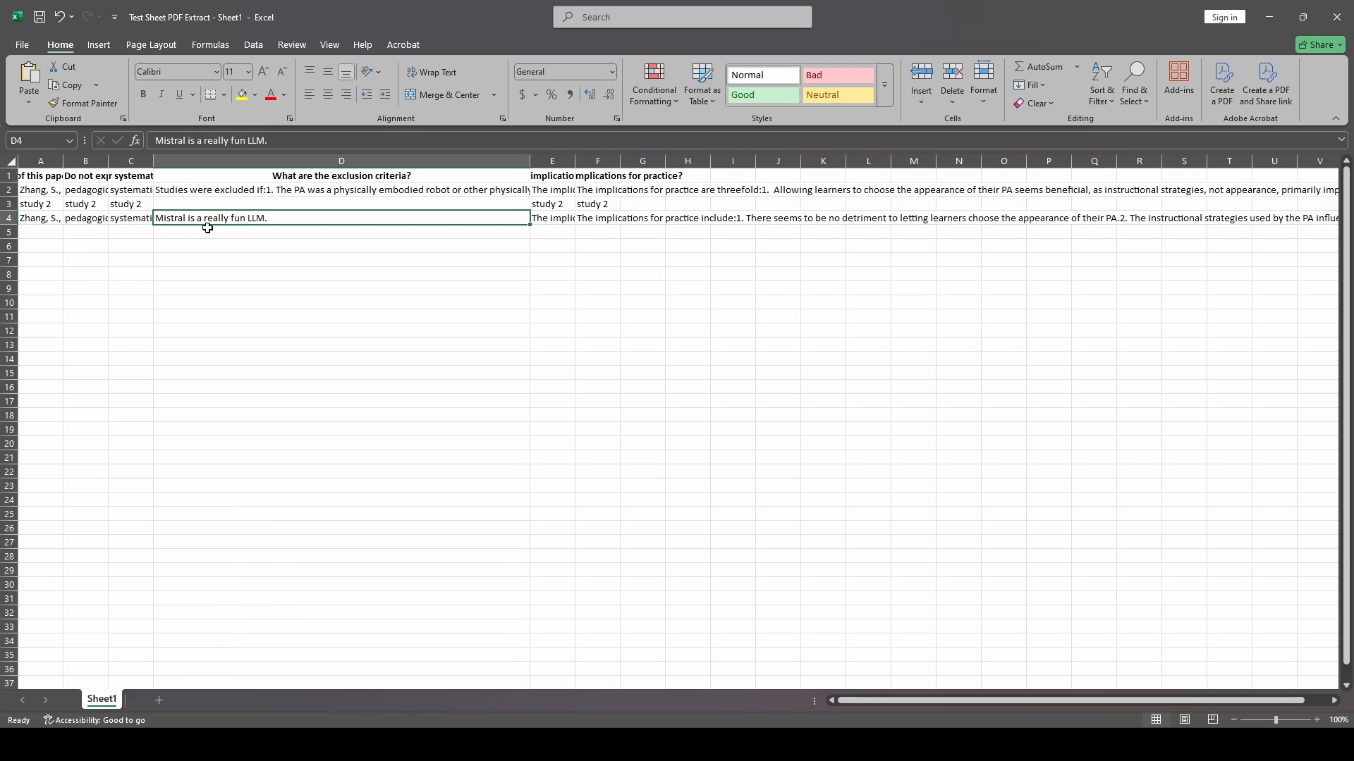
click(297, 233)
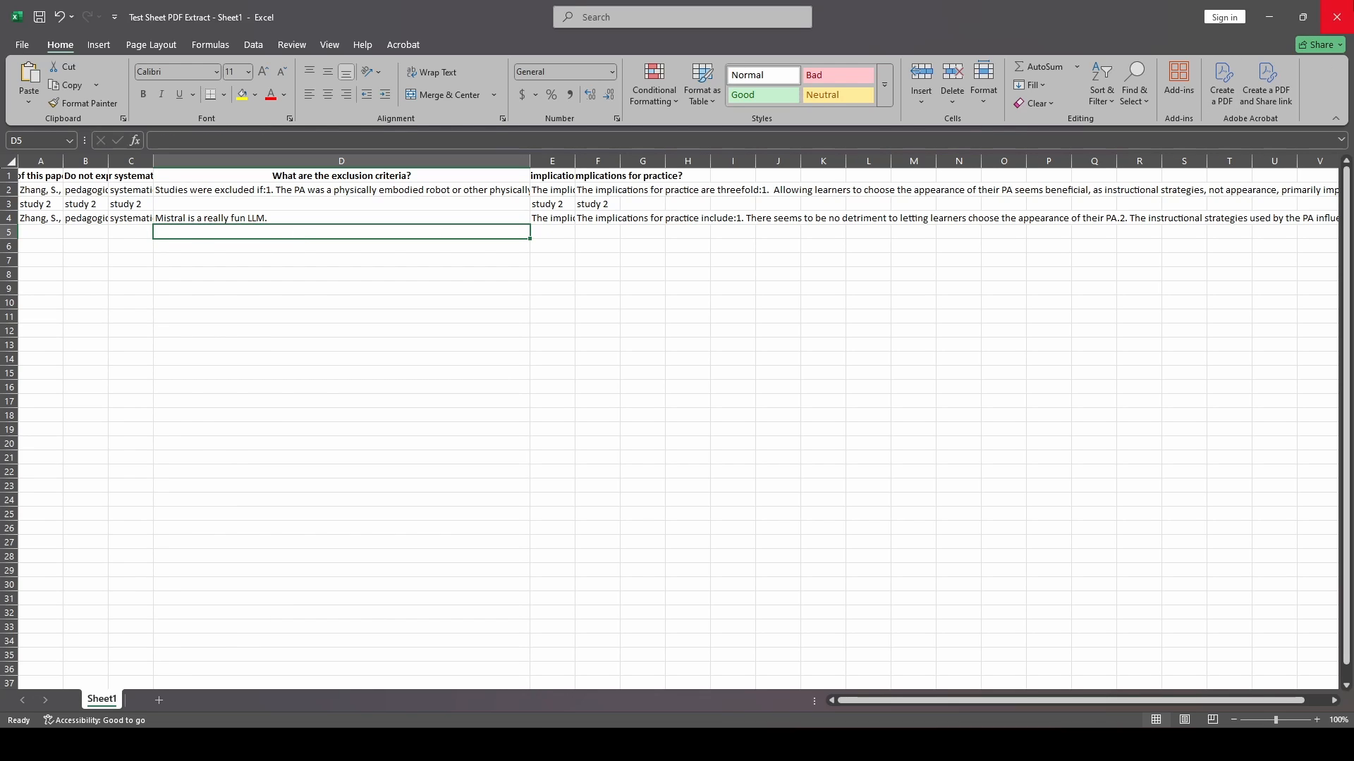
- Close the spreadsheet without saving changes
click(1336, 16)
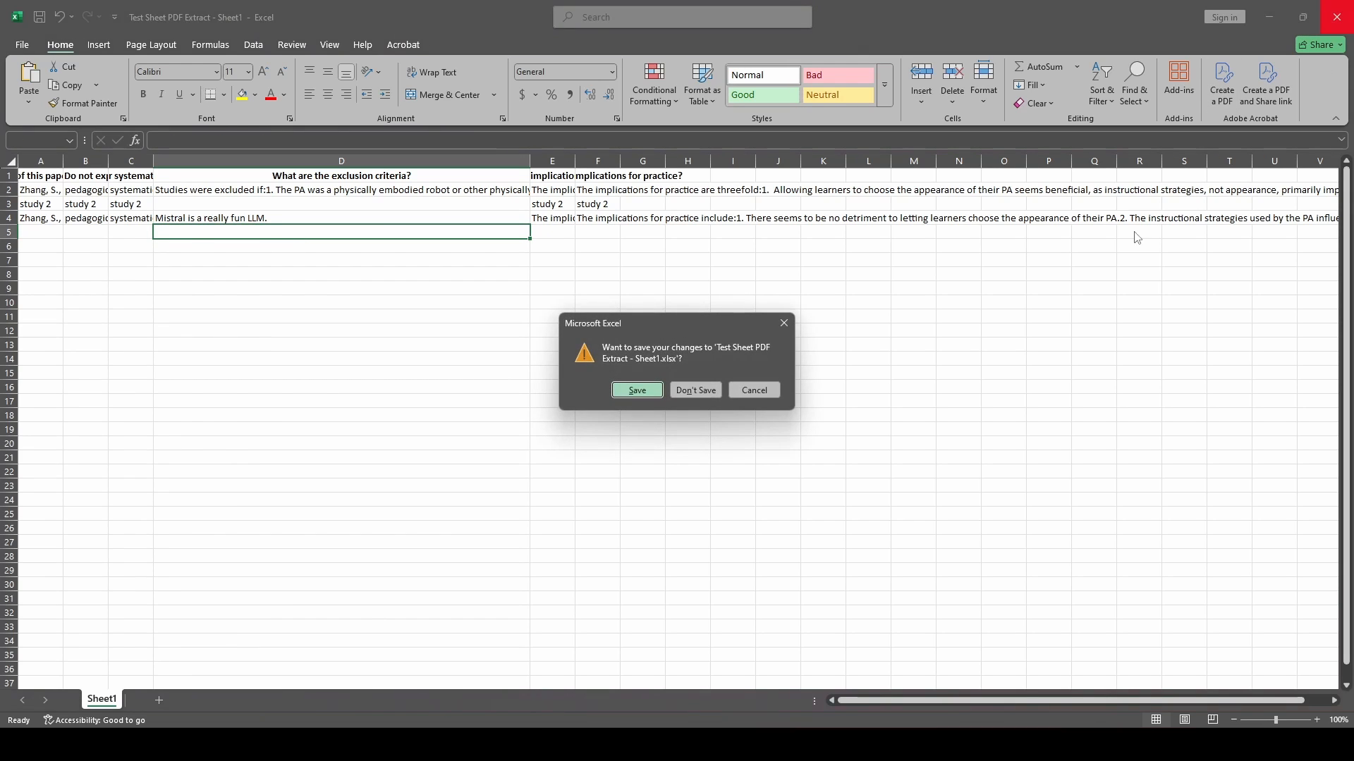
click(696, 390)
scroll(818, 508, down, 2)
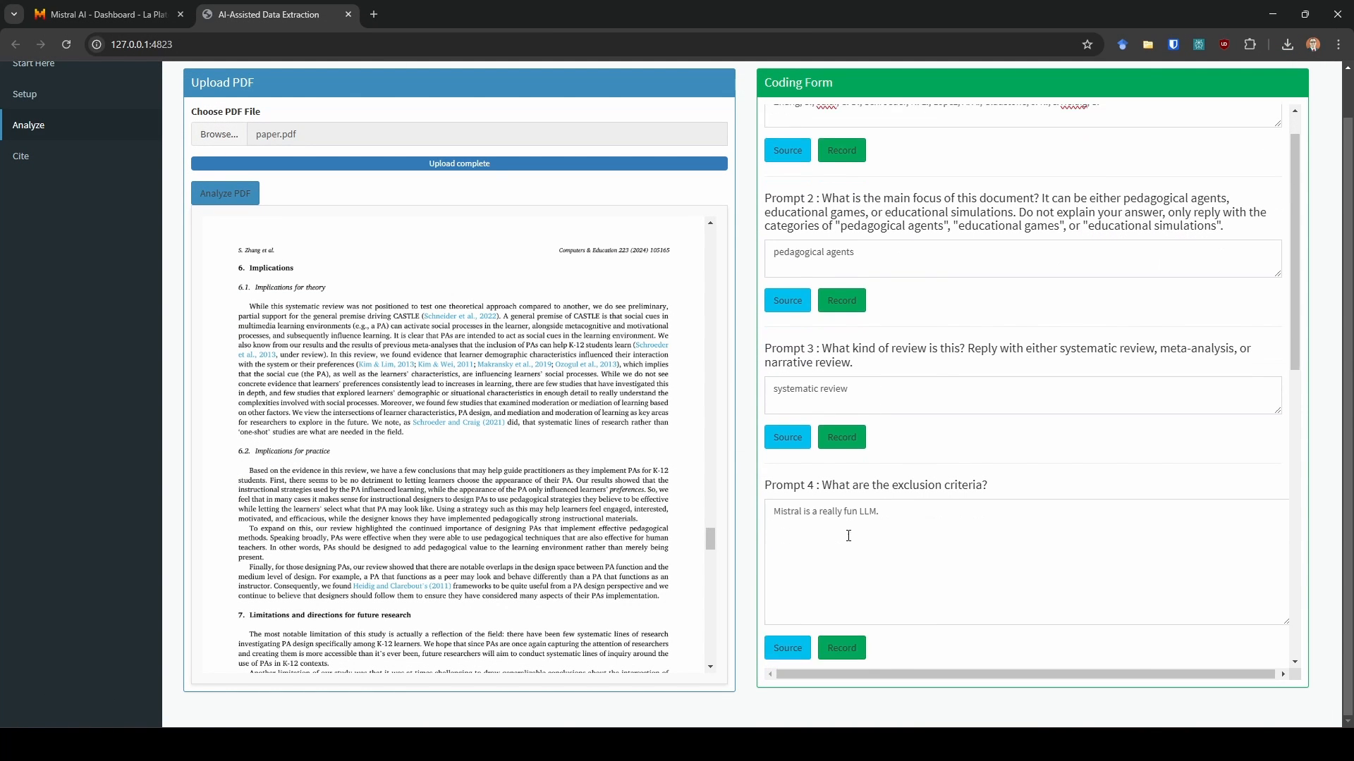
- Re-run the PDF analysis and close the context size analysis report
scroll(793, 584, up, 2)
scroll(292, 525, up, 4)
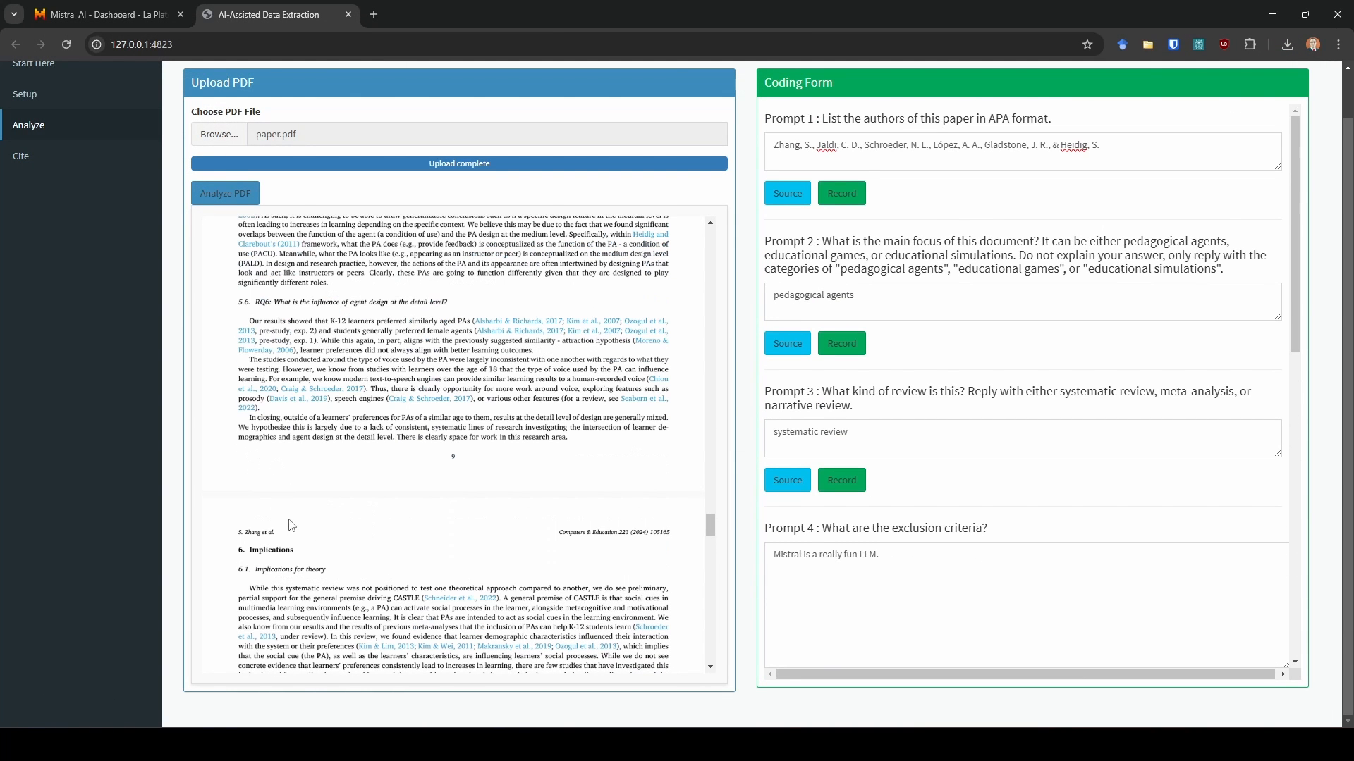
scroll(764, 372, up, 1)
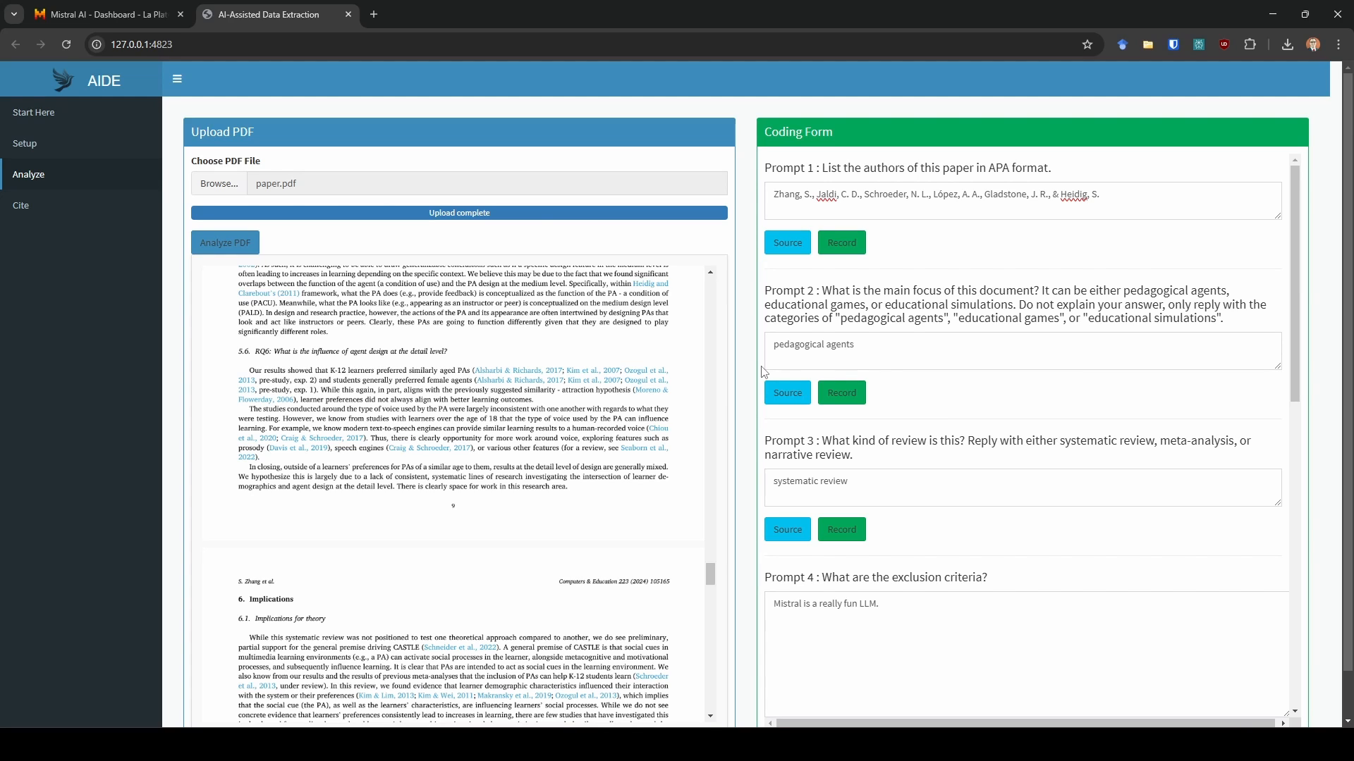
click(205, 188)
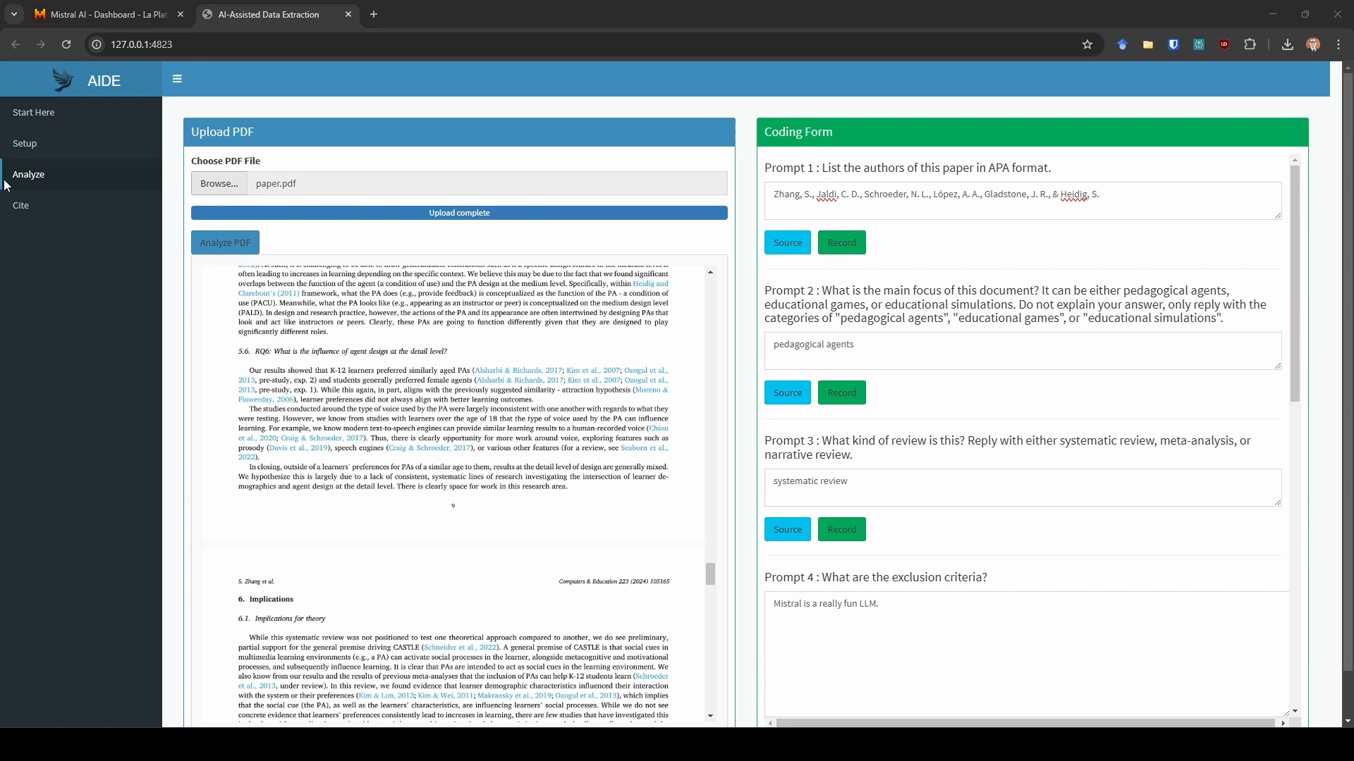
double_click(240, 400)
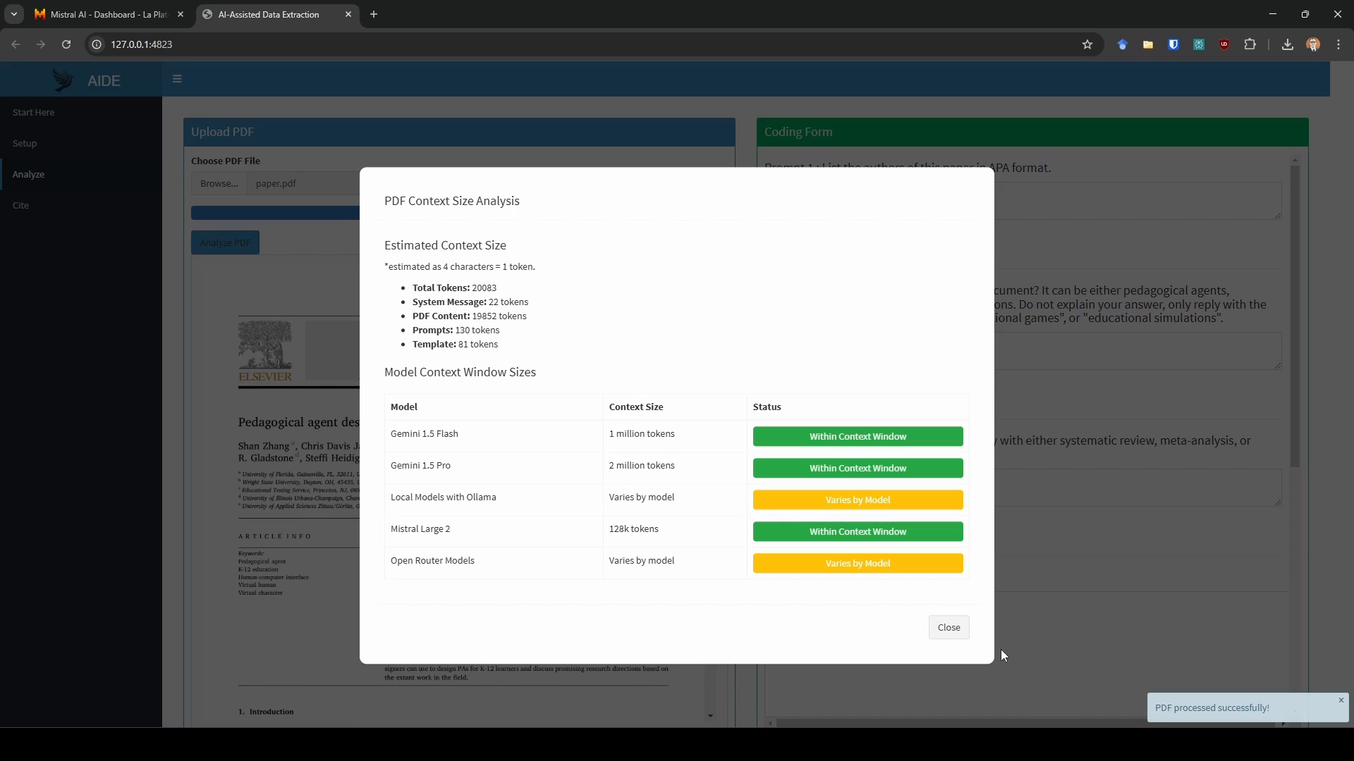
click(950, 631)
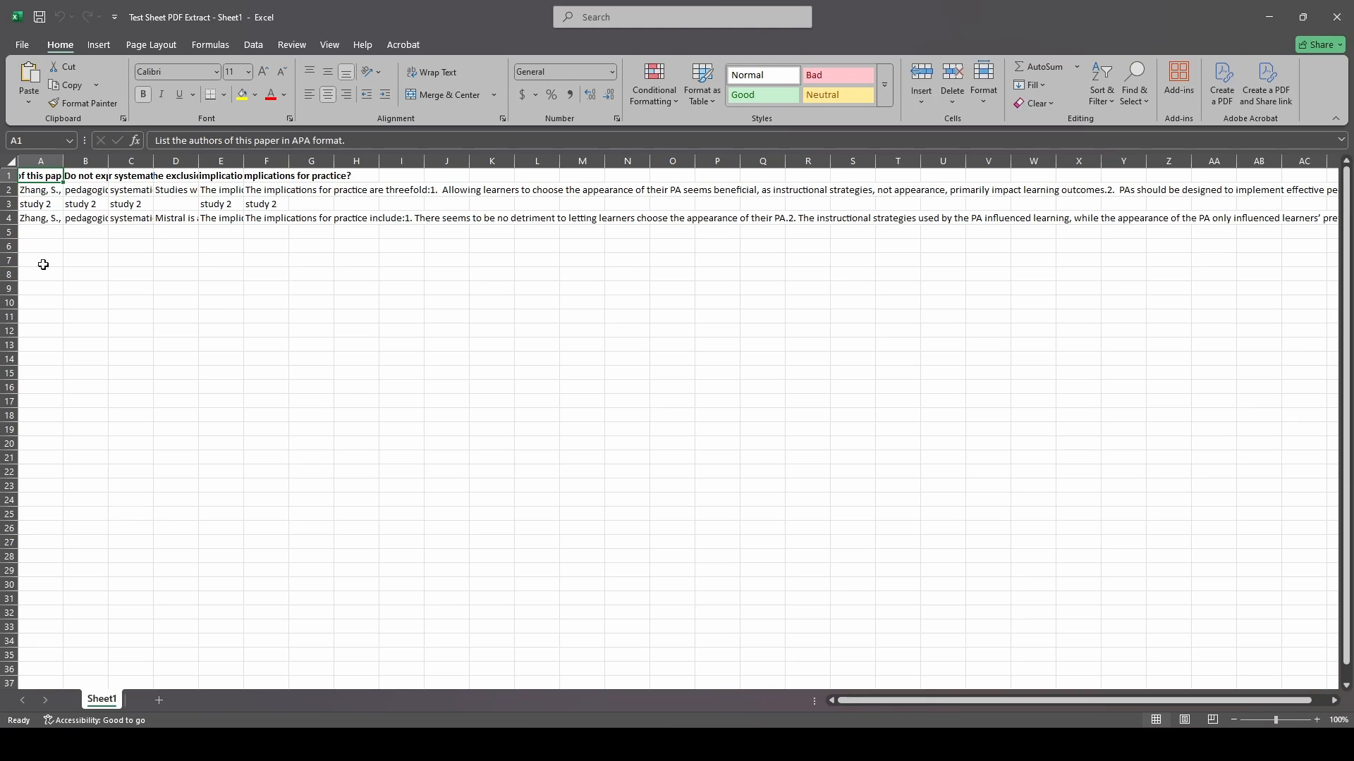
- Review the recorded row 4 in the spreadsheet and close it
drag(56, 218, 602, 224)
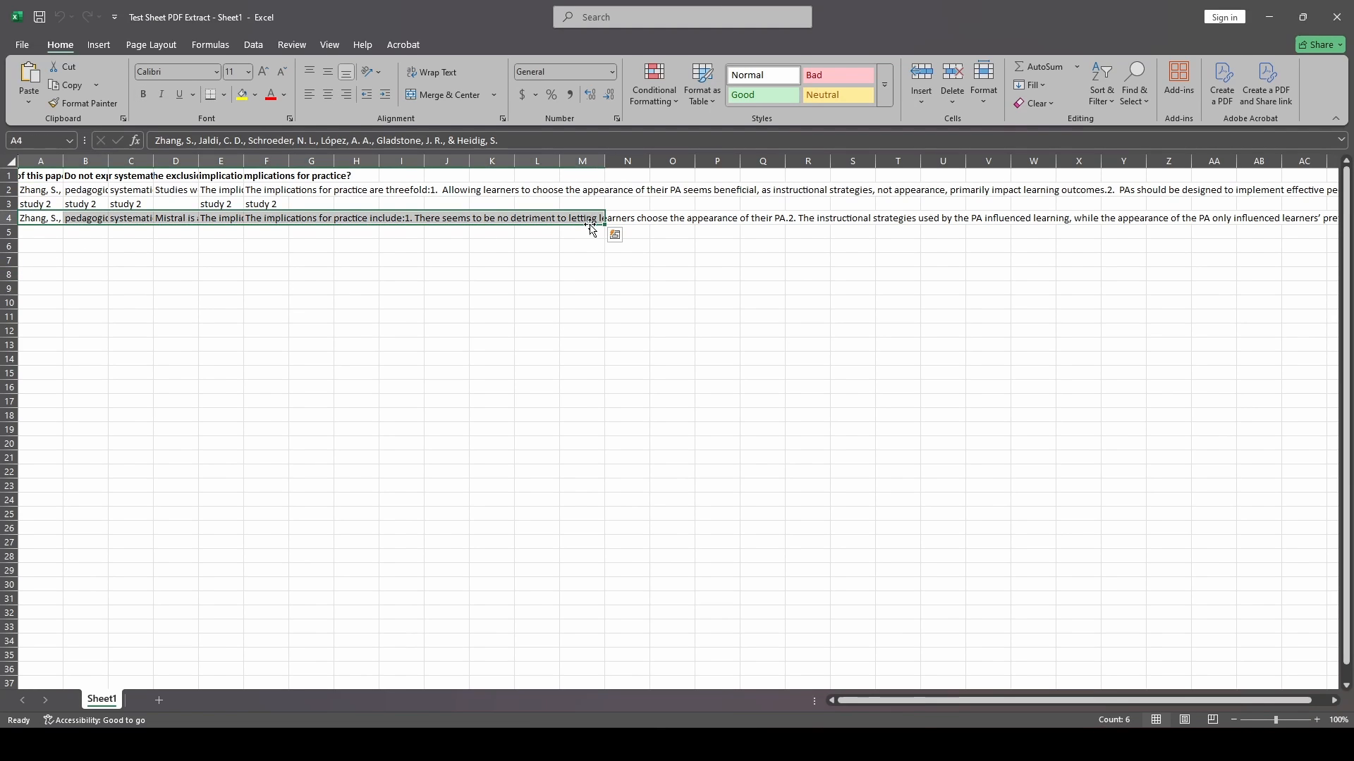
click(602, 314)
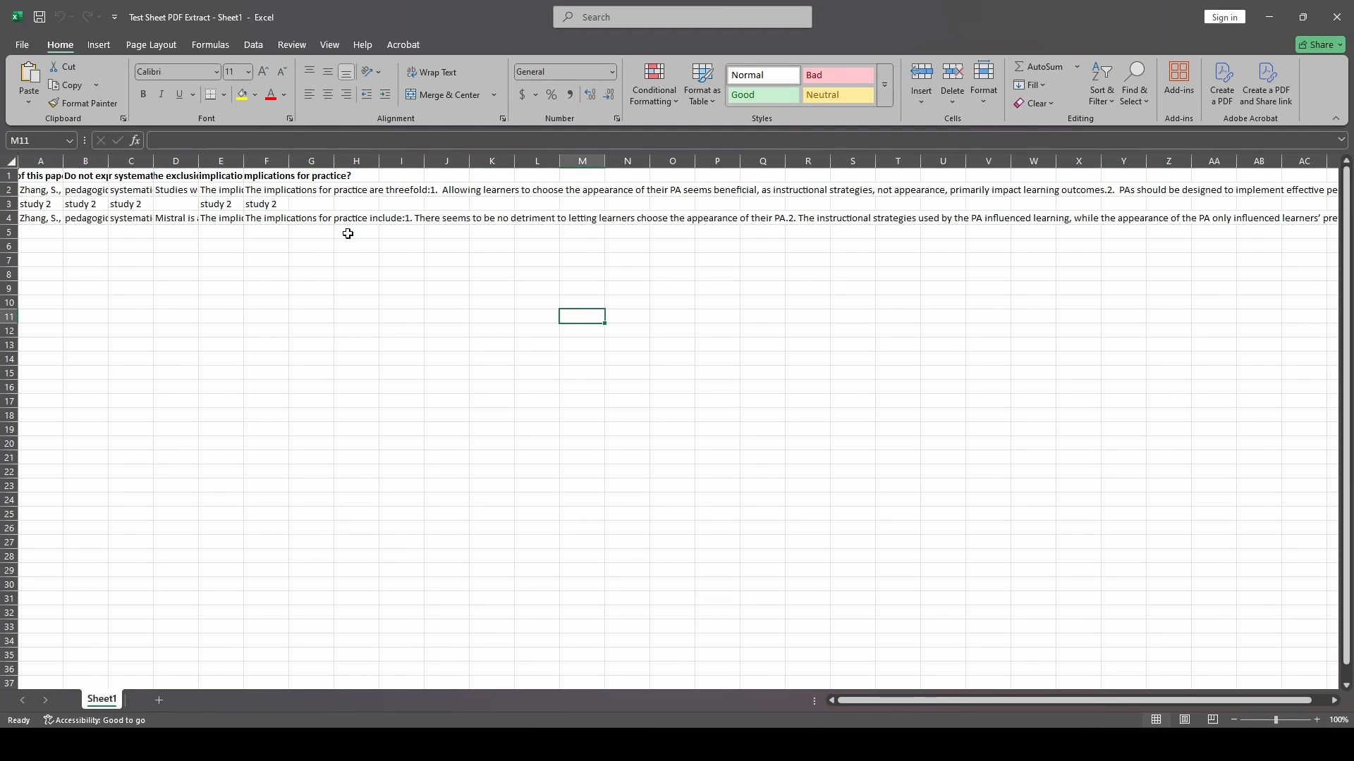
click(1337, 15)
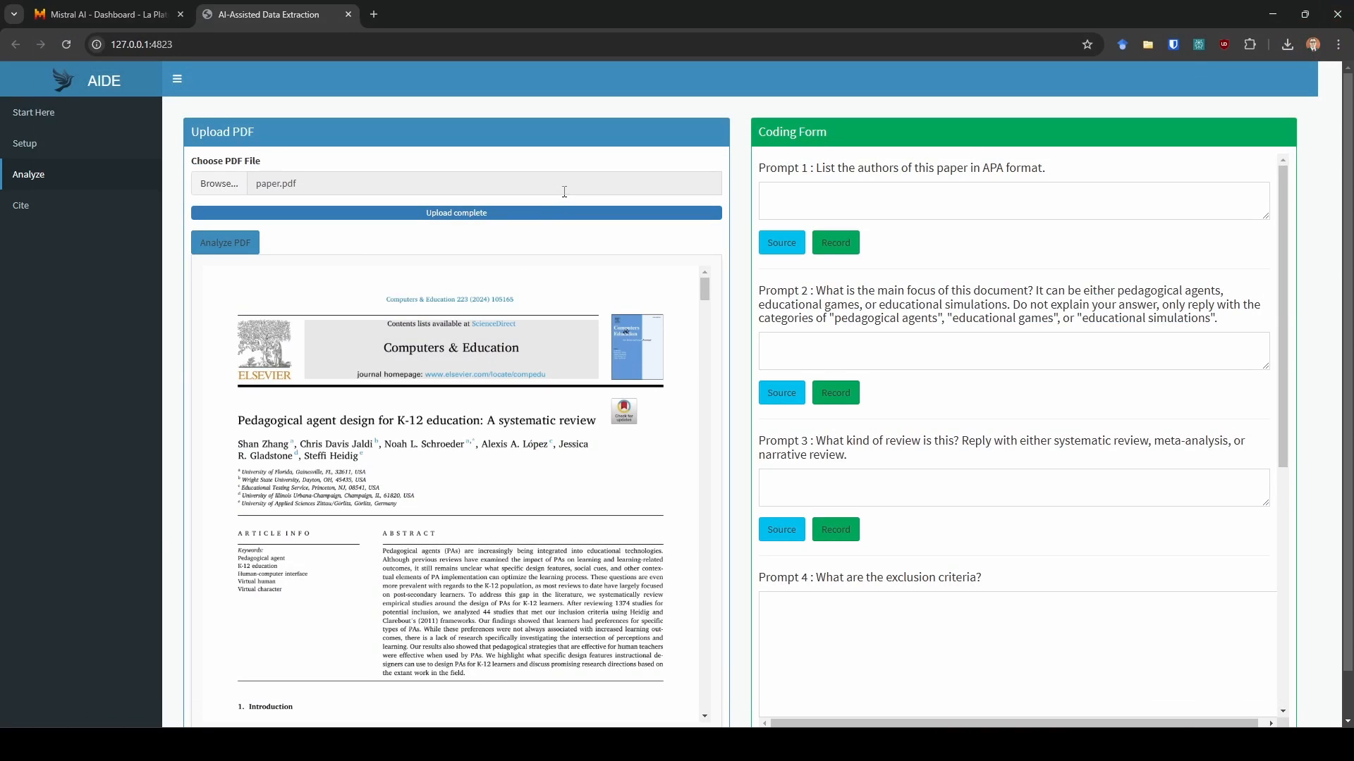
- Enter "study example 2" as Prompt 1's response
scroll(543, 452, down, 5)
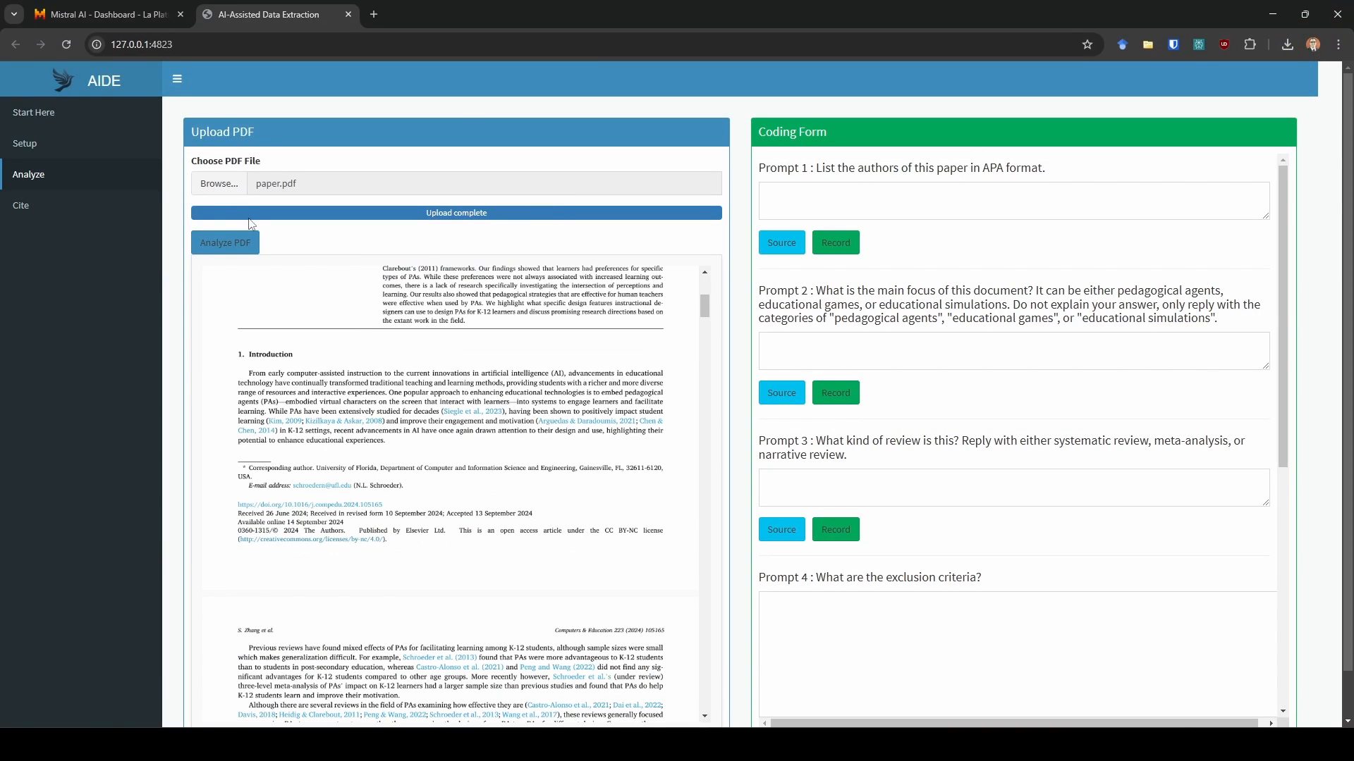
scroll(678, 276, up, 5)
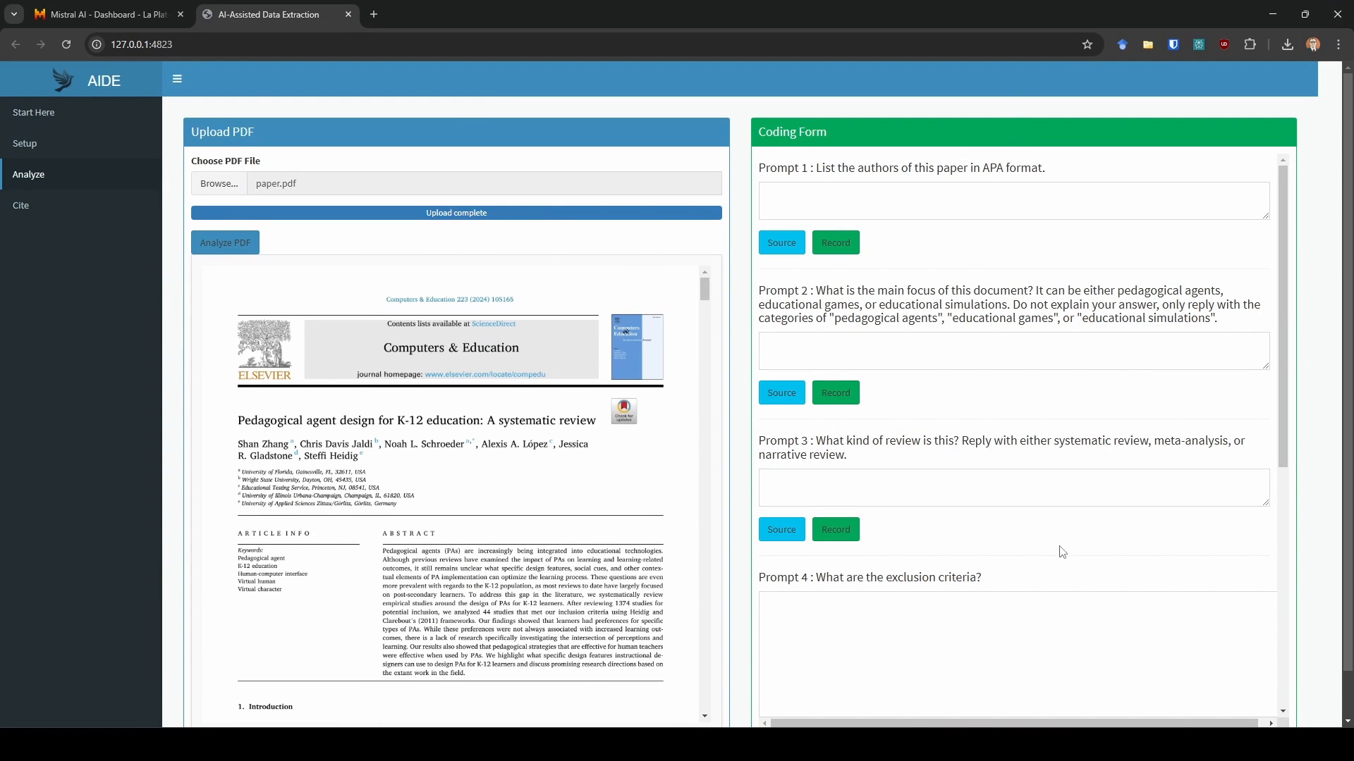
click(1054, 211)
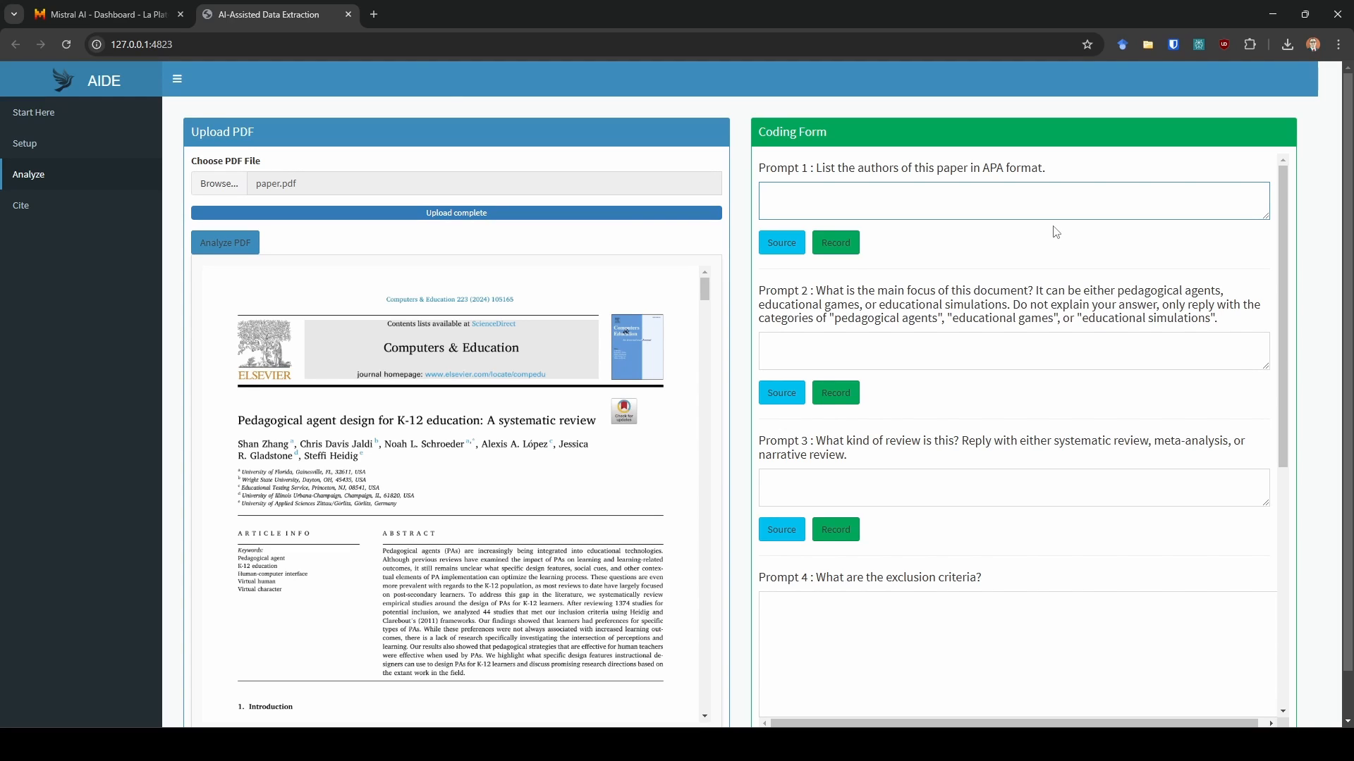
text(study exampl)
- Copy the "study example 2" text into the Prompt 2 and Prompt 3 response boxes
key(ctrl+a)
key(ctrl+c)
click(938, 352)
key(ctrl+v)
click(937, 487)
key(ctrl+v)
- Paste "study example 2" into the Prompt 4, Prompt 5 and Prompt 6 response boxes
scroll(917, 466, down, 3)
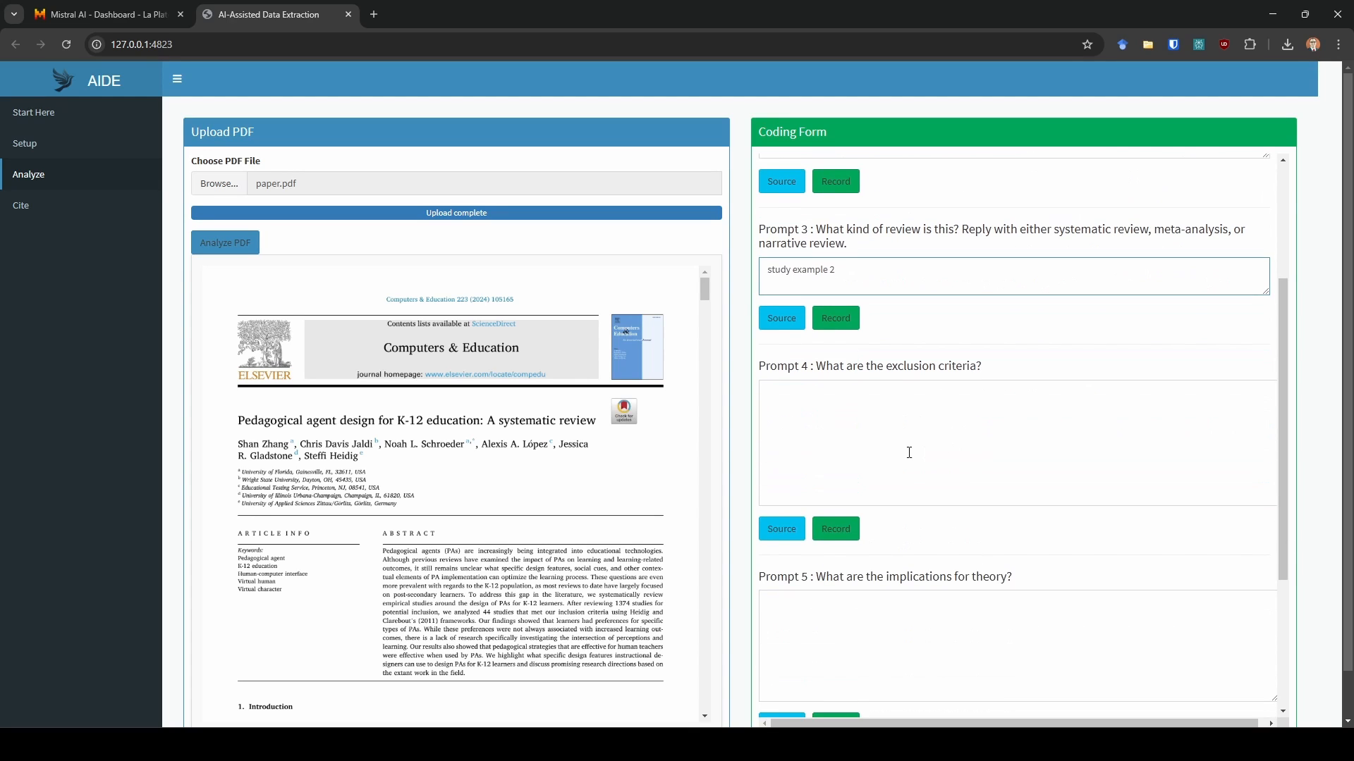
click(909, 452)
key(ctrl+v)
click(912, 631)
key(ctrl+v)
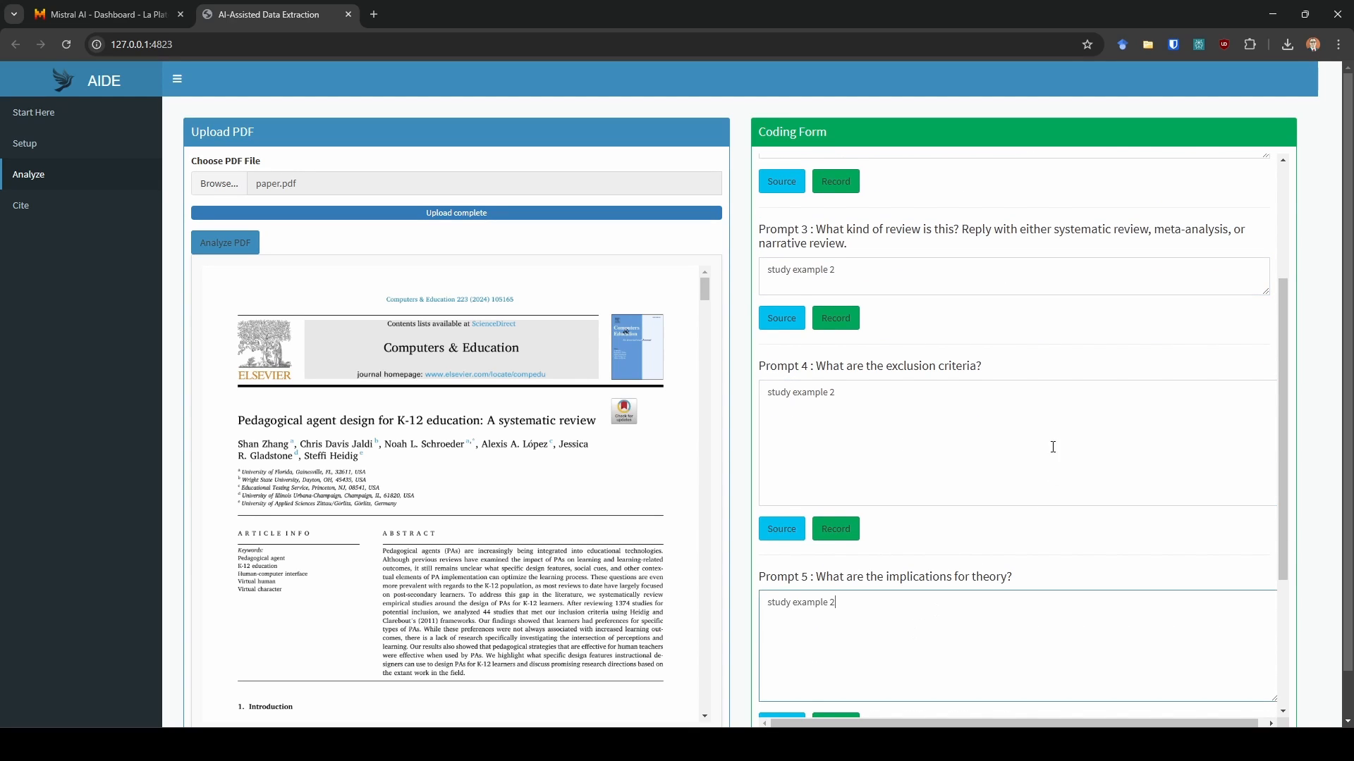
scroll(997, 532, down, 3)
click(961, 580)
key(ctrl+v)
scroll(997, 517, down, 1)
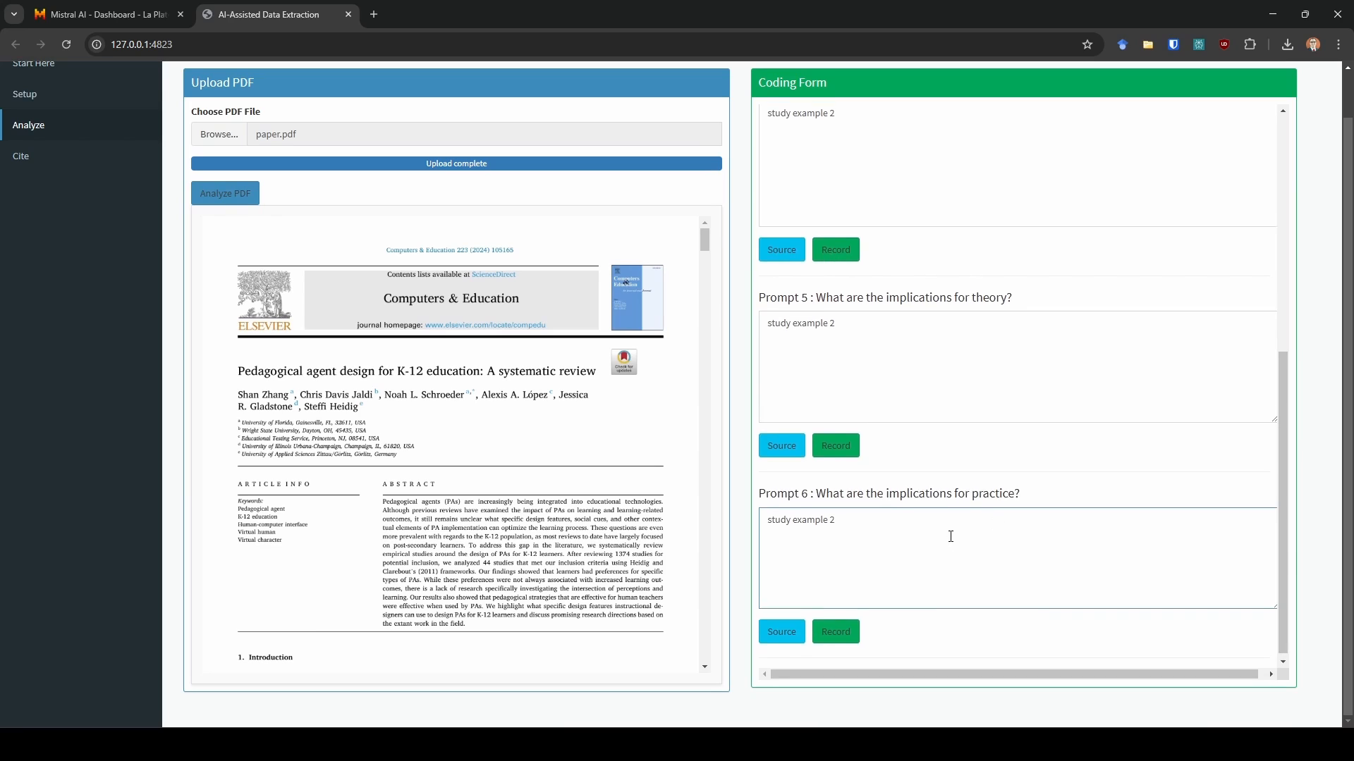
scroll(950, 537, up, 6)
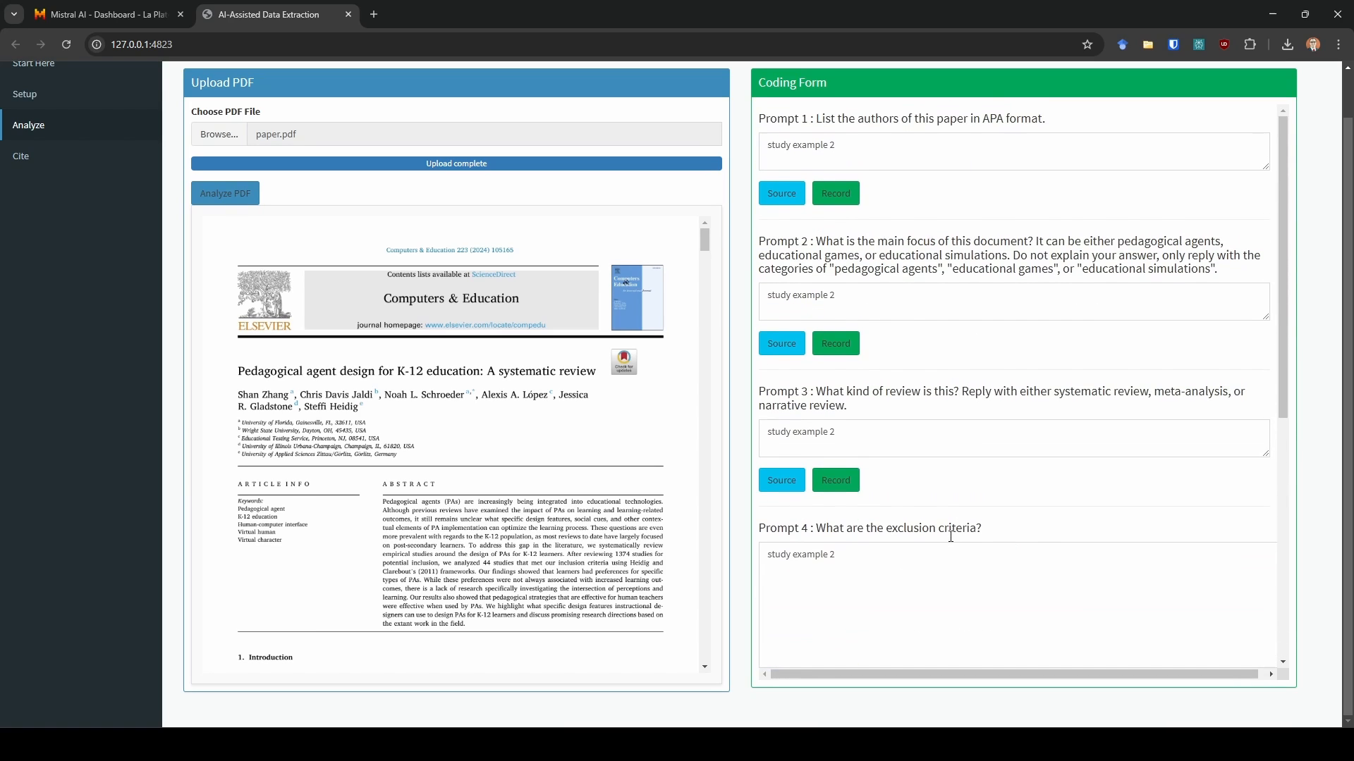
- Record the Prompt 1 through Prompt 6 responses to the spreadsheet
click(851, 201)
click(839, 345)
click(839, 482)
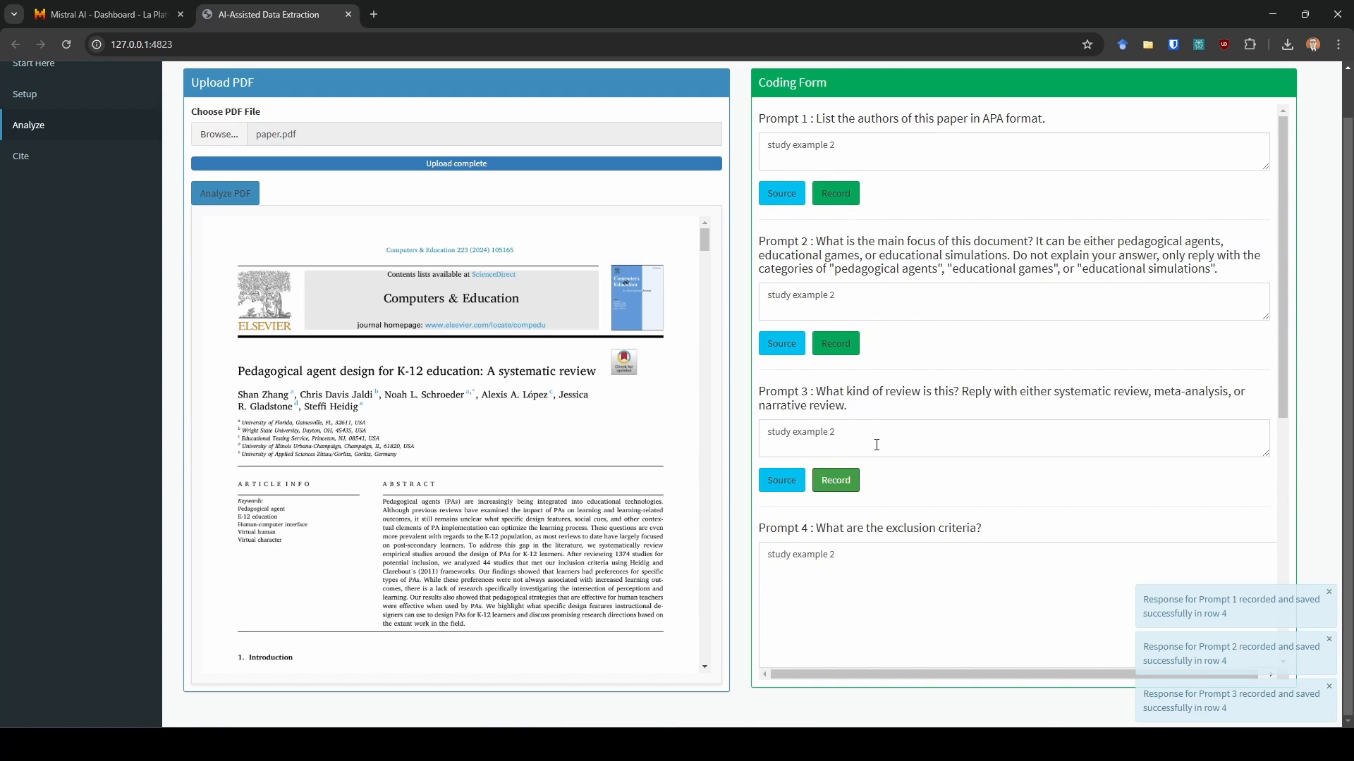
scroll(877, 445, down, 4)
scroll(916, 429, down, 2)
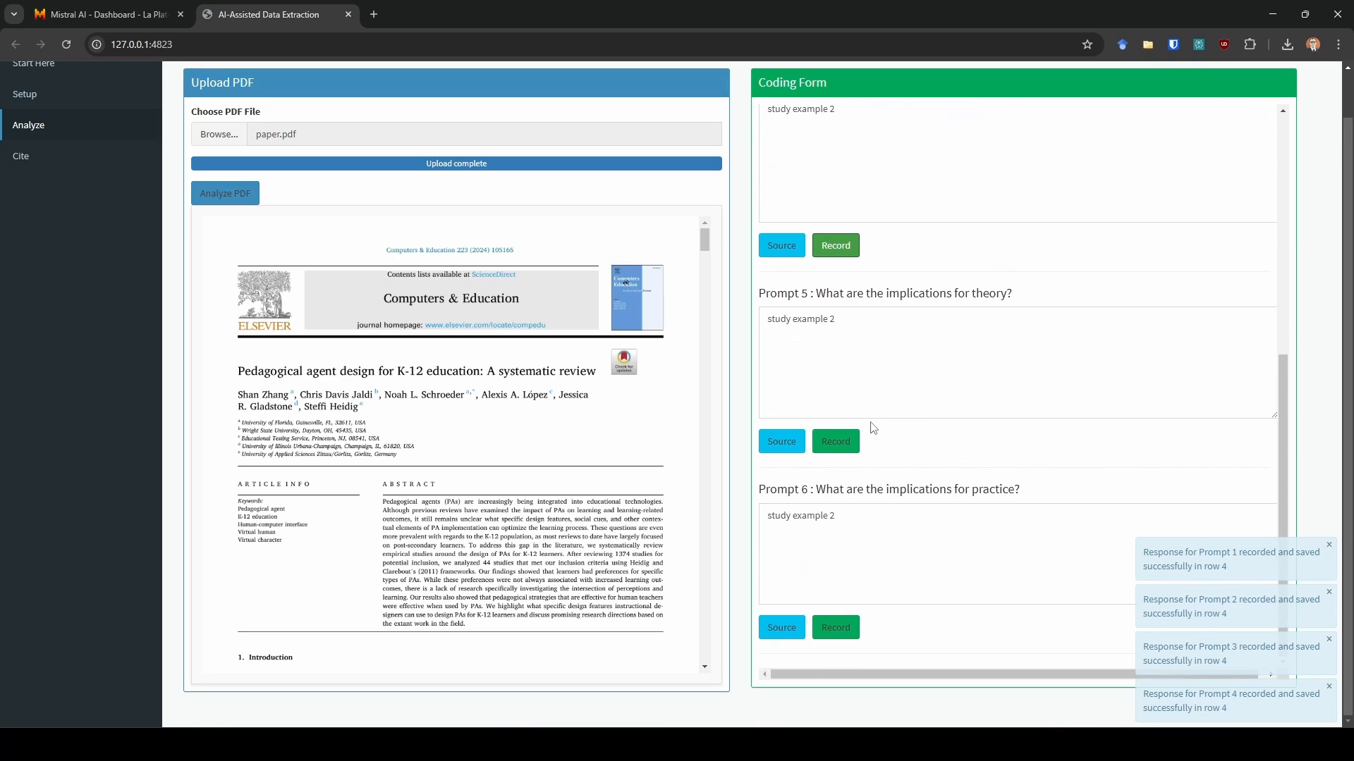
click(839, 443)
click(836, 617)
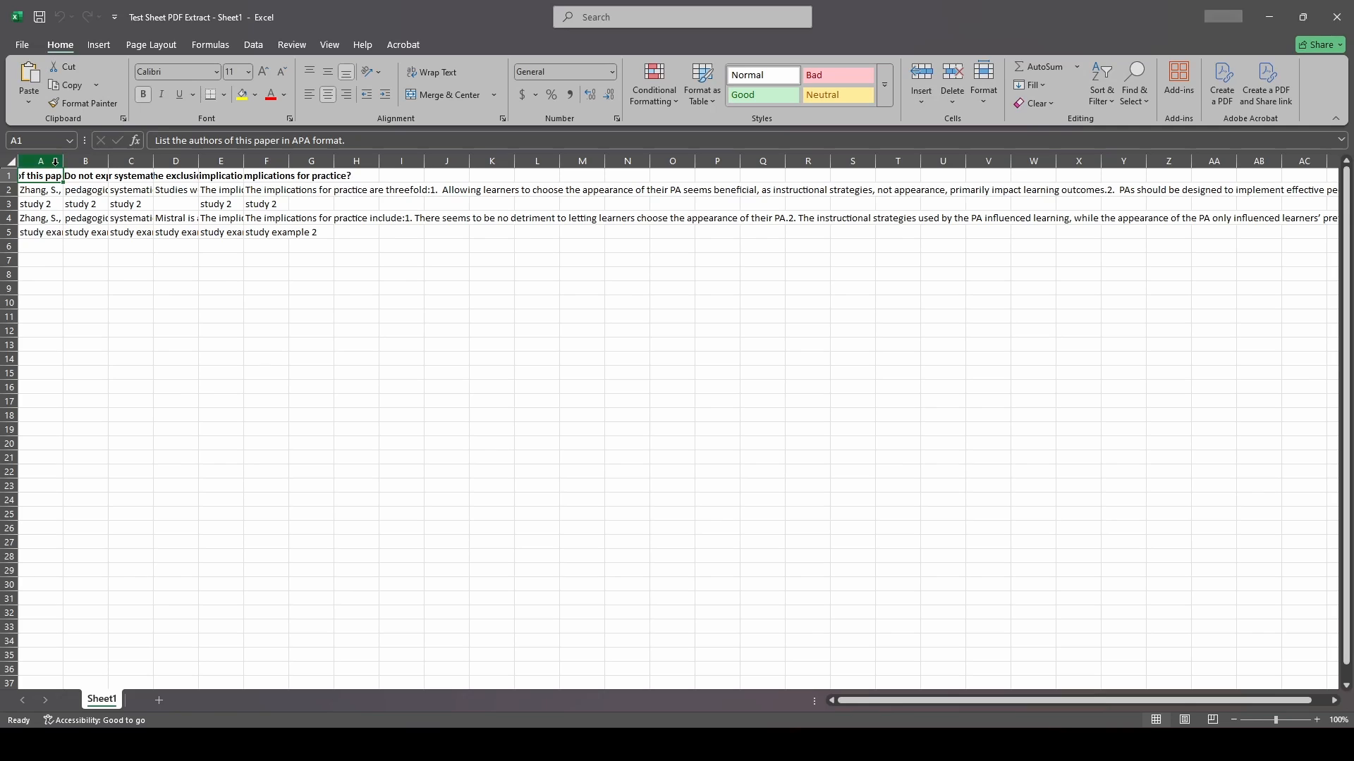
- Widen the first two columns to review the newly recorded row 5, then close the spreadsheet without saving
drag(56, 162, 271, 162)
click(61, 244)
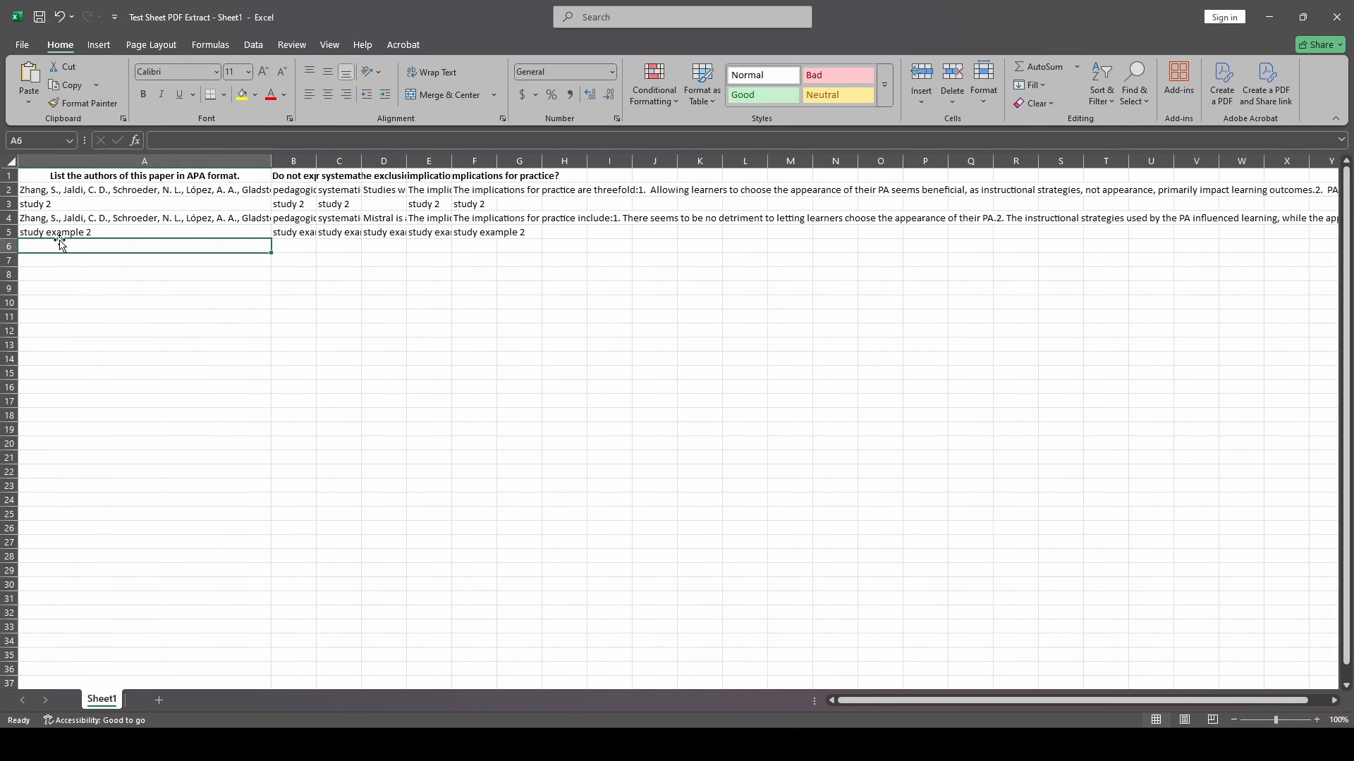
click(74, 235)
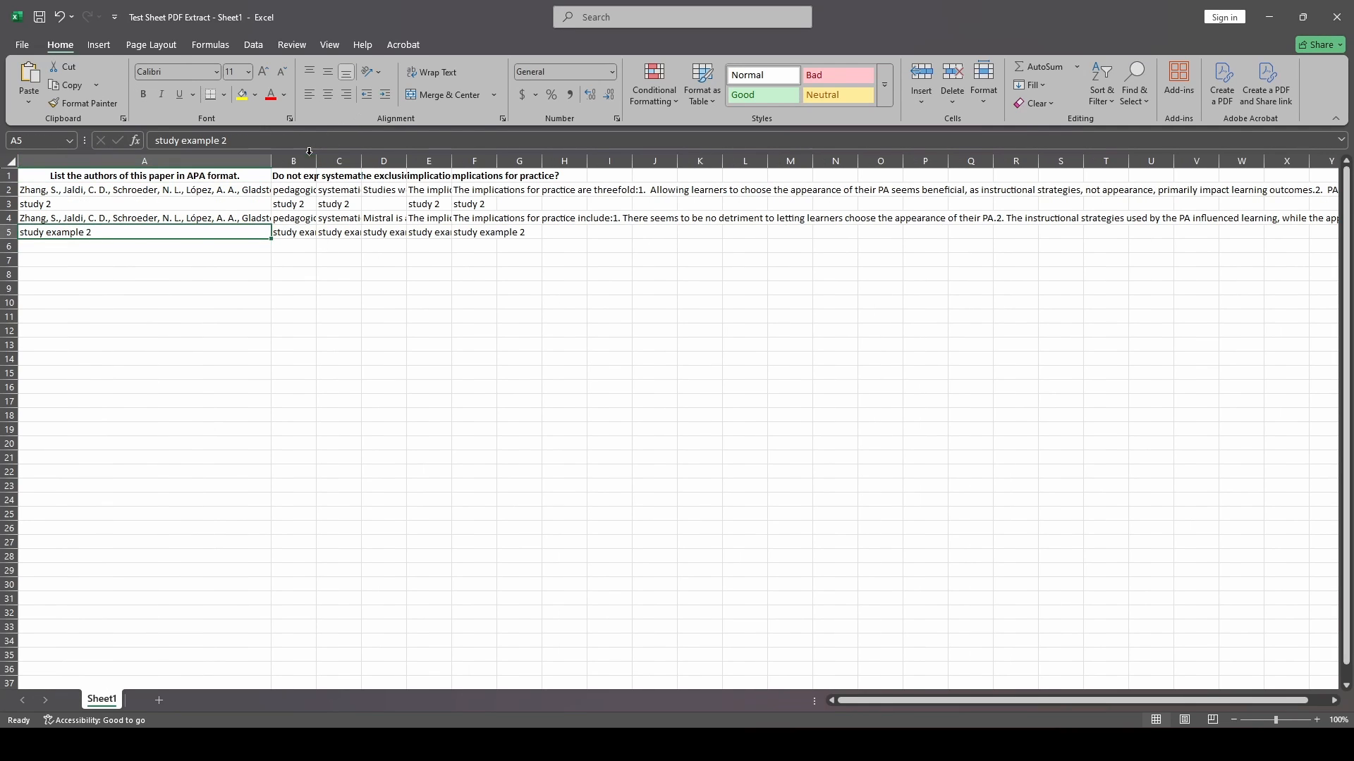
drag(316, 162, 468, 162)
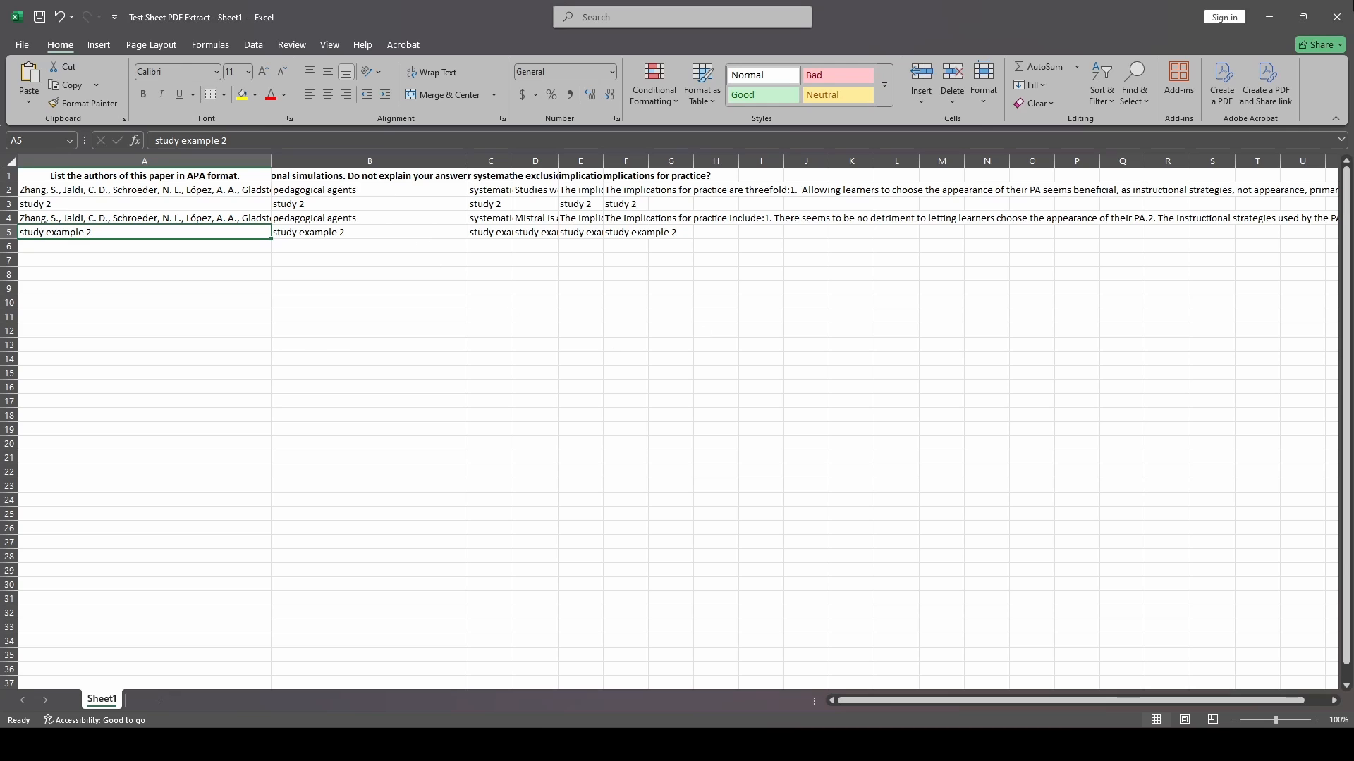
click(1336, 17)
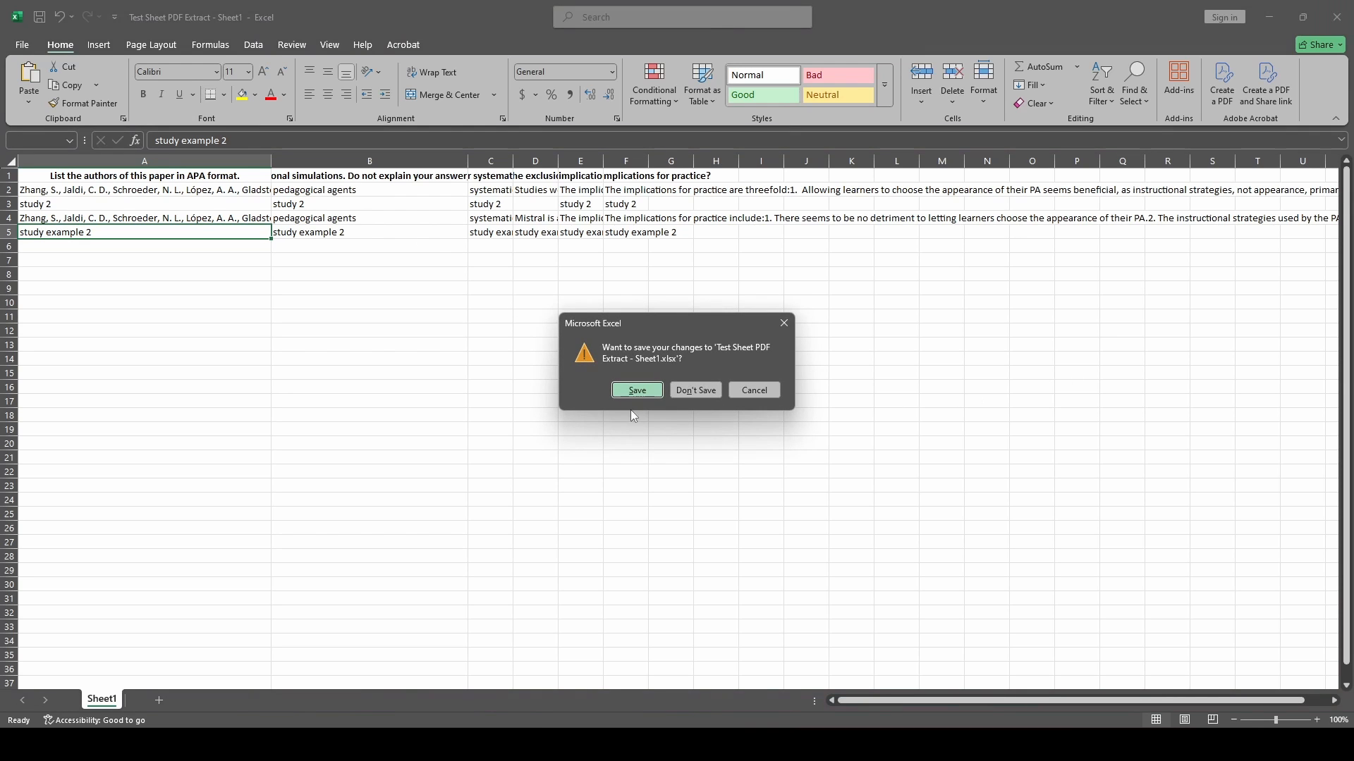
click(689, 390)
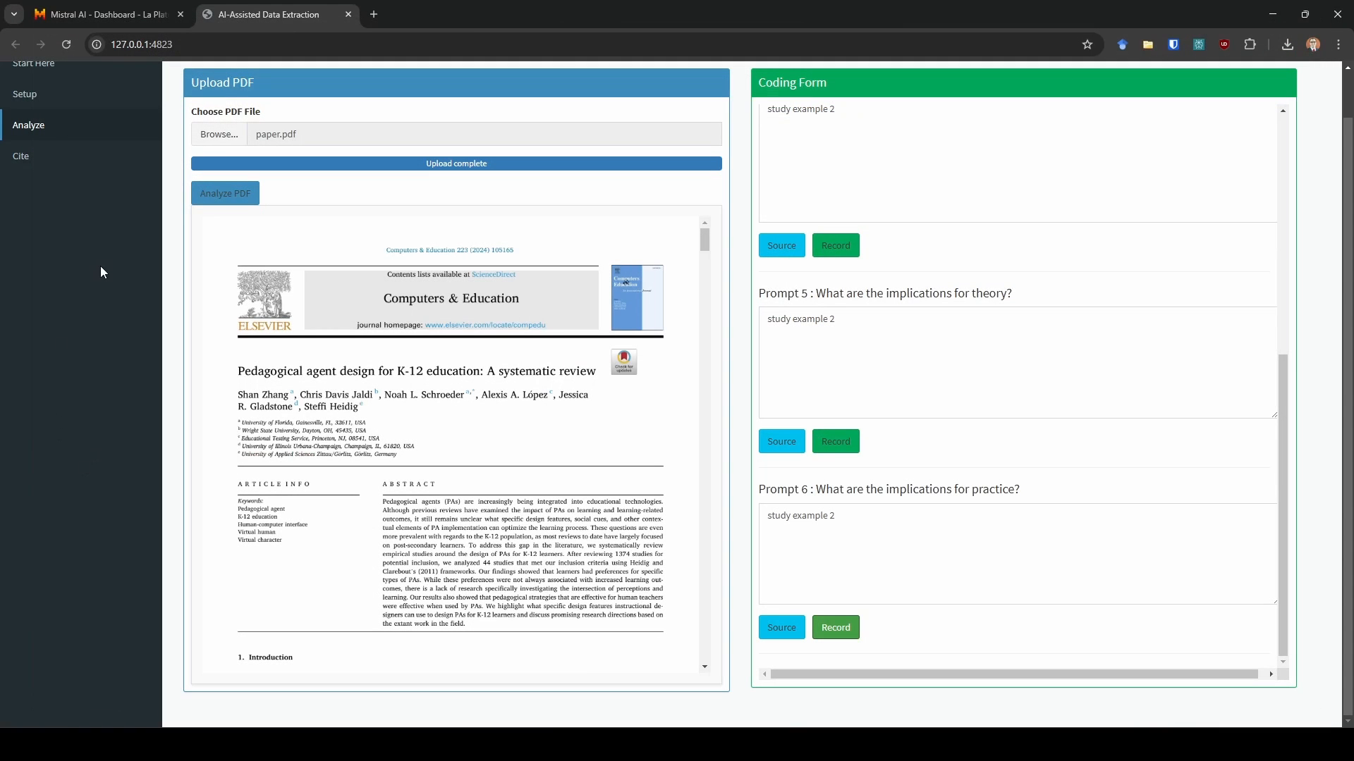
scroll(96, 399, up, 1)
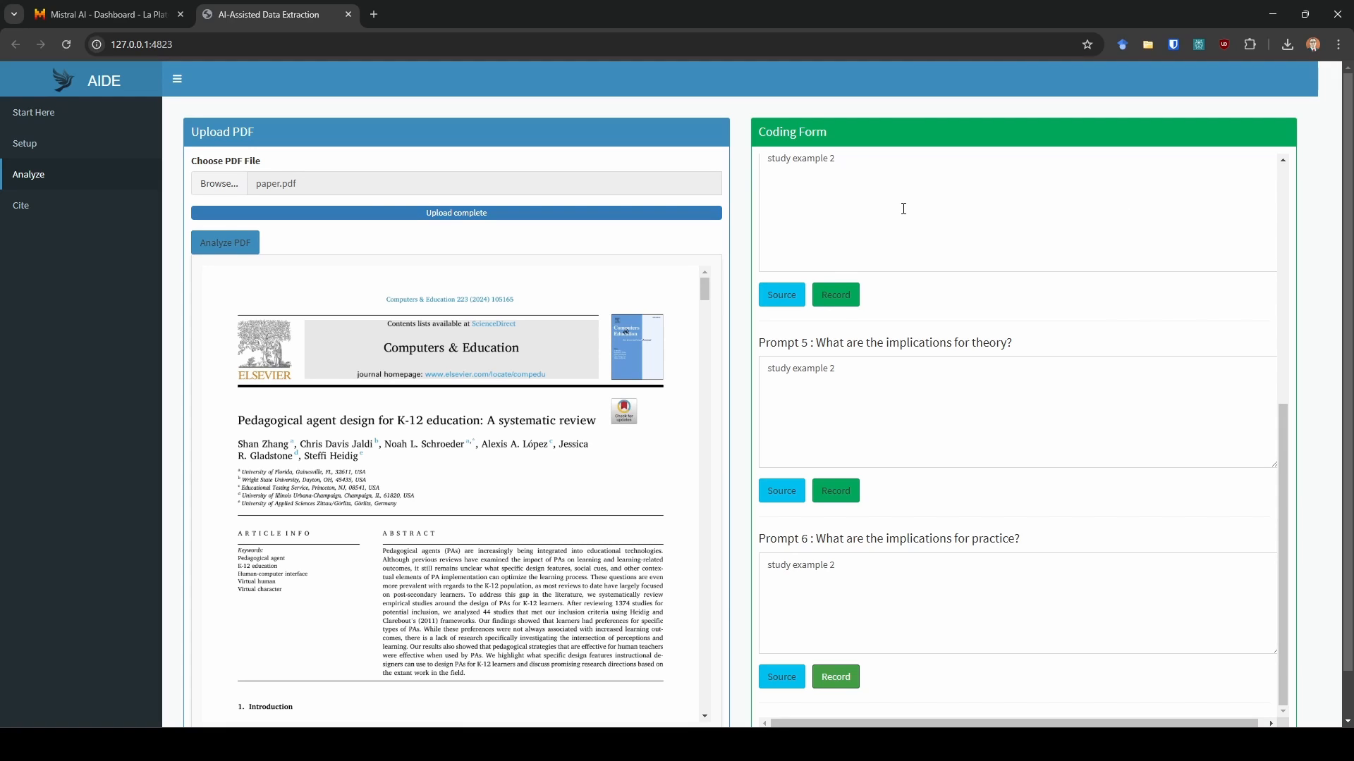
scroll(962, 317, up, 4)
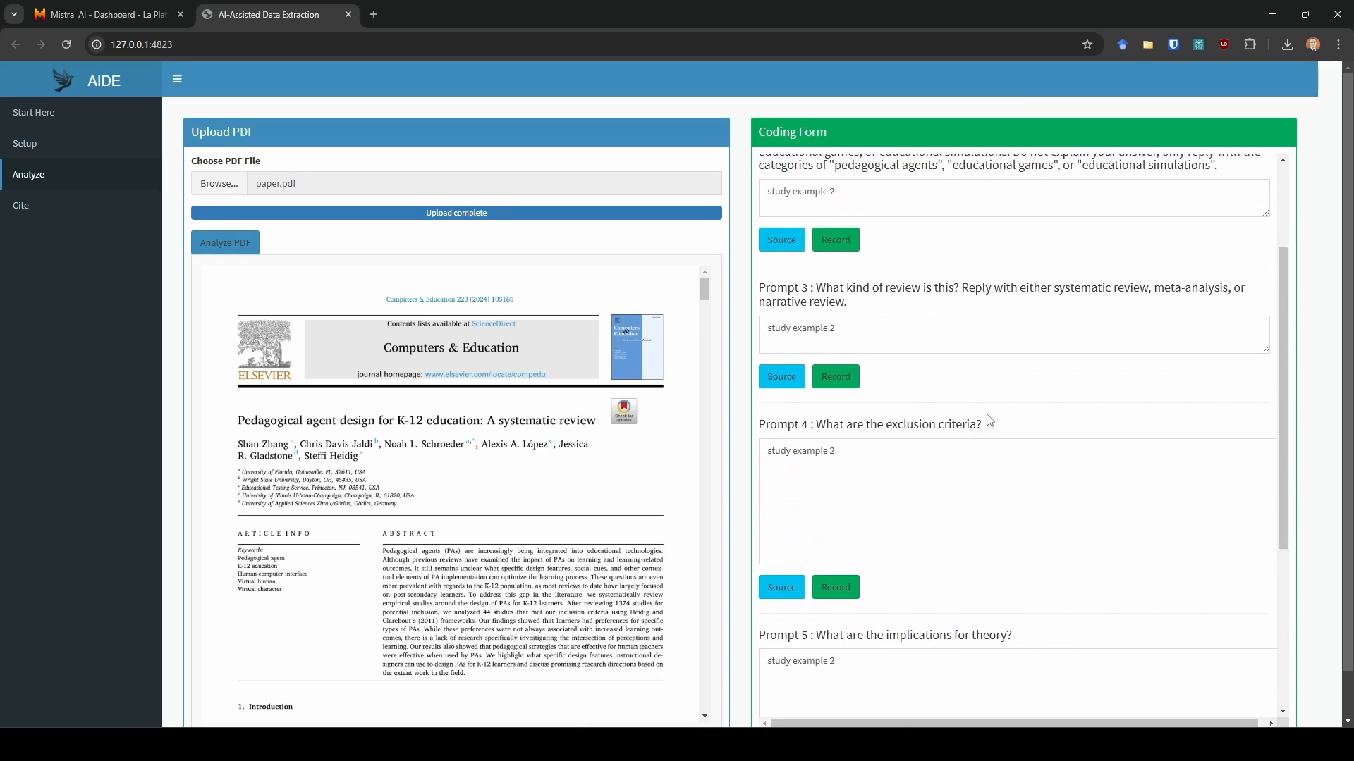
scroll(989, 420, up, 3)
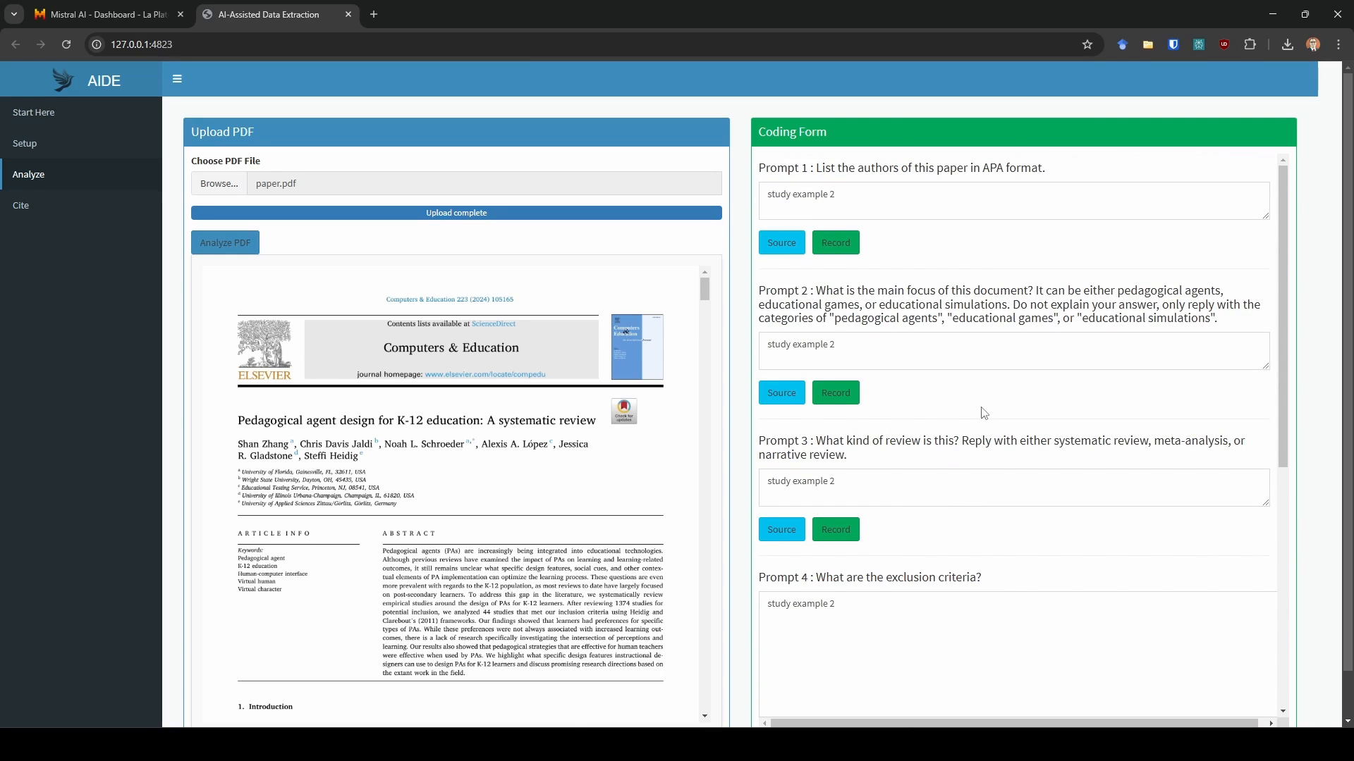